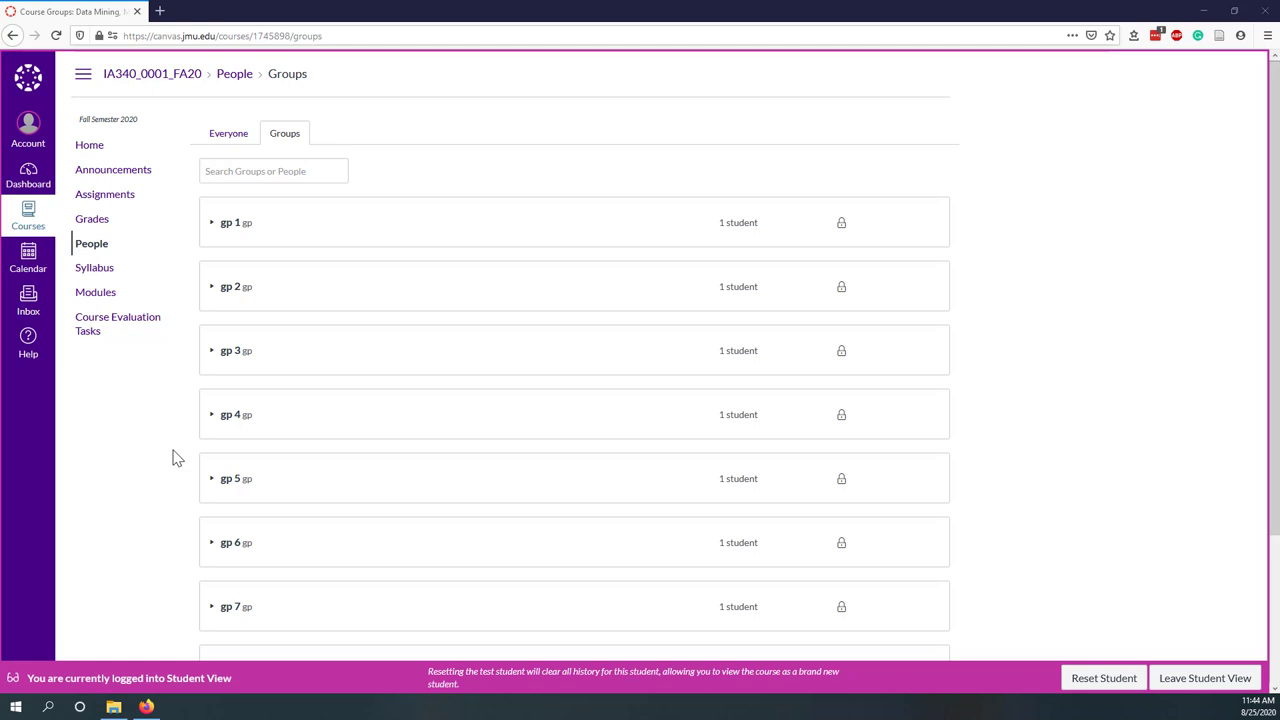
# Launch pgAdmin 4 and unlock the saved passwords by entering the master password.
pyautogui.click(15, 706)
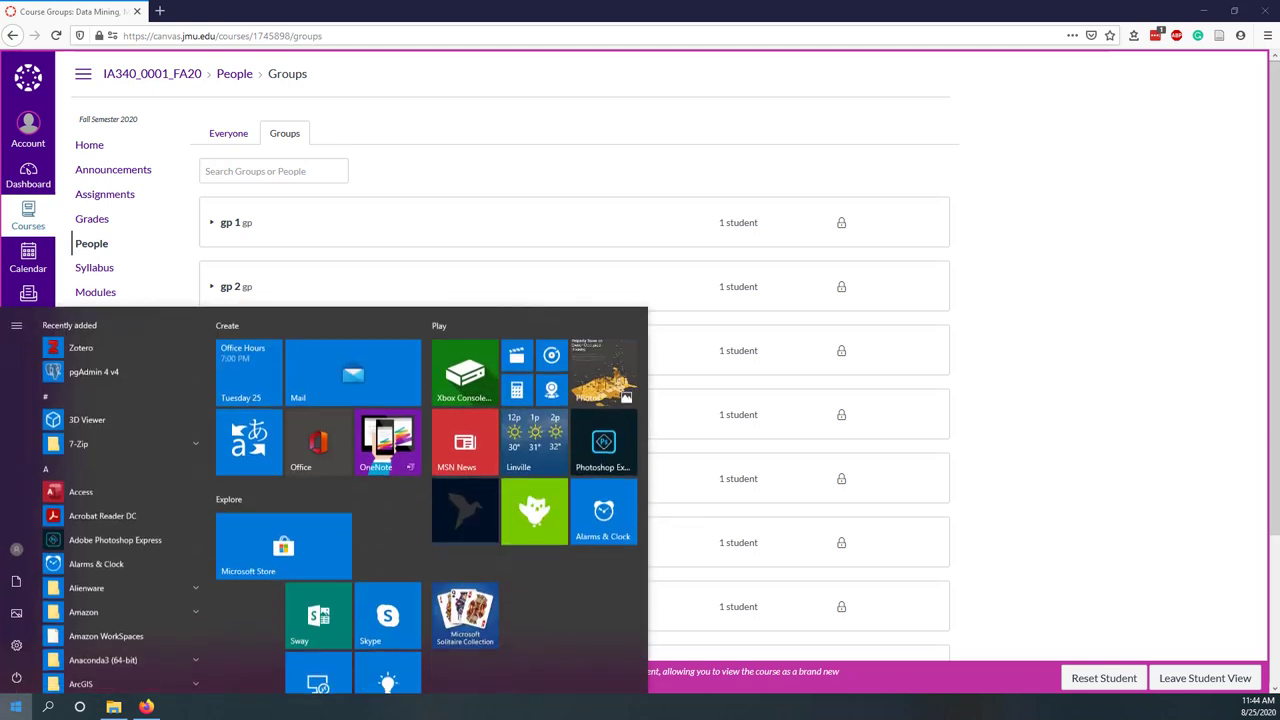
pyautogui.click(121, 381)
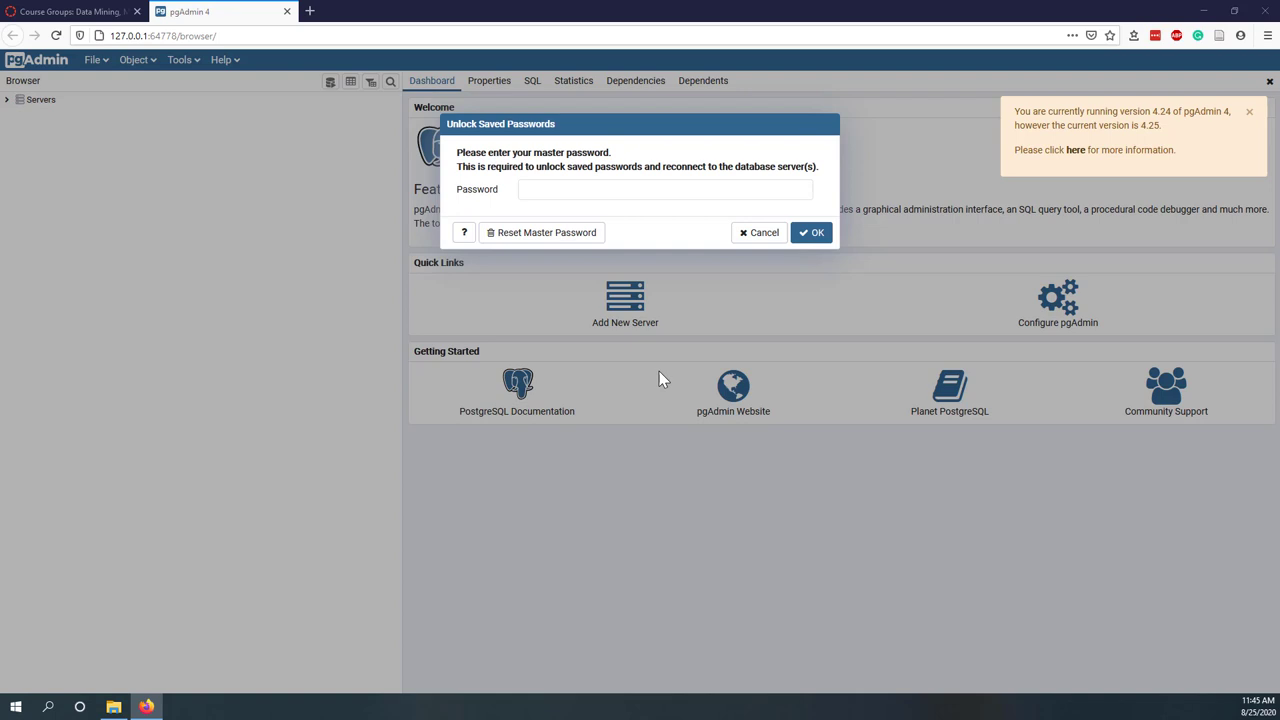
pyautogui.click(589, 192)
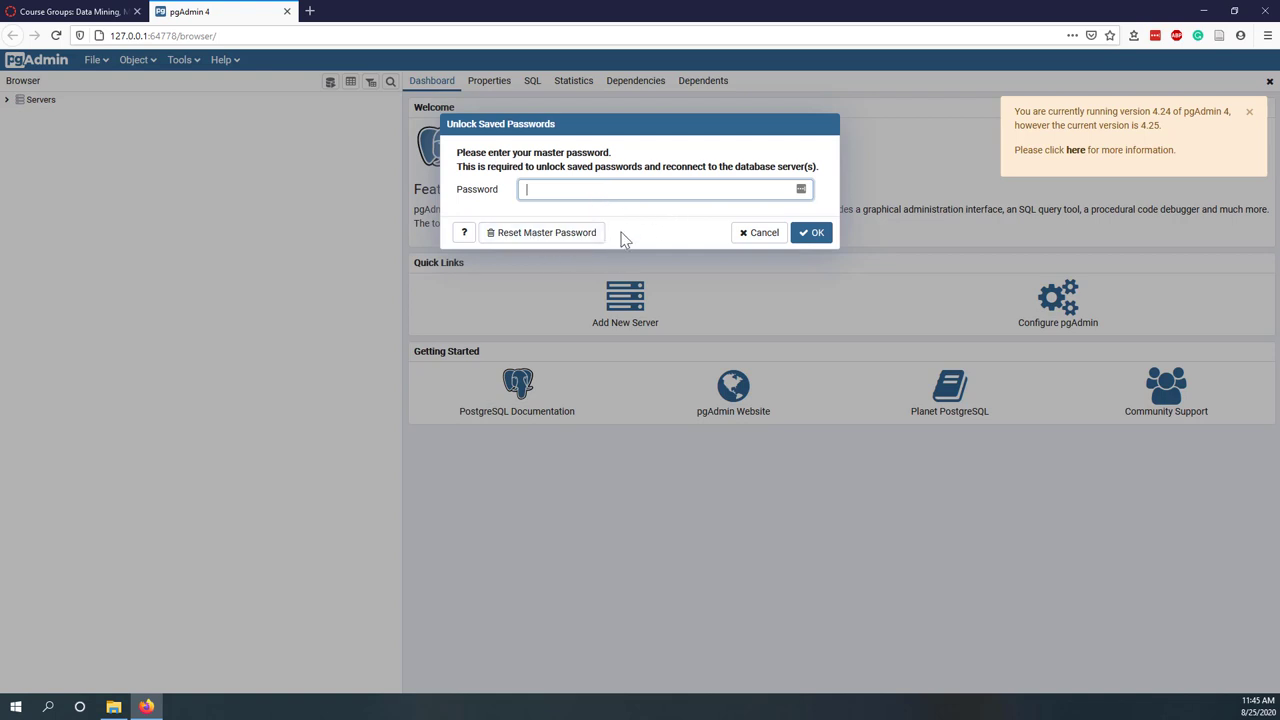
pyautogui.click(631, 190)
pyautogui.write('••••••')
pyautogui.click(816, 236)
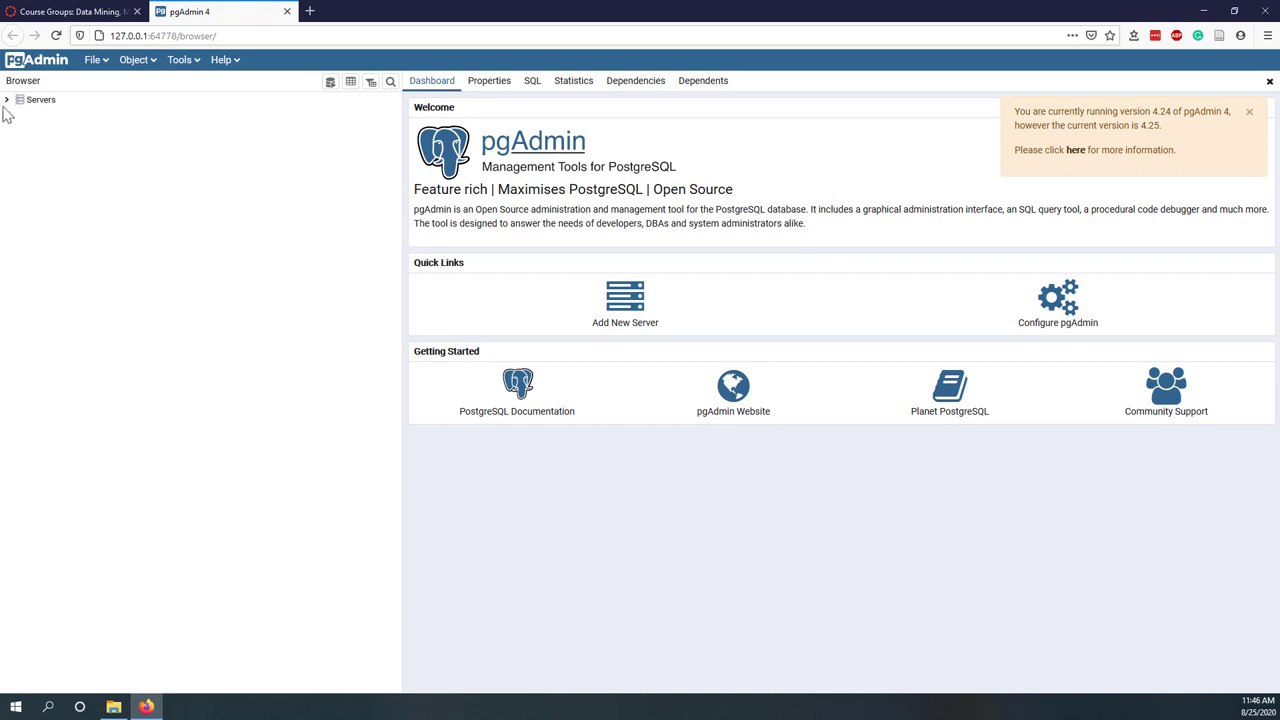
# Expand the Servers group, view the contents of the ia340_admin server, and collapse that server again.
pyautogui.click(6, 100)
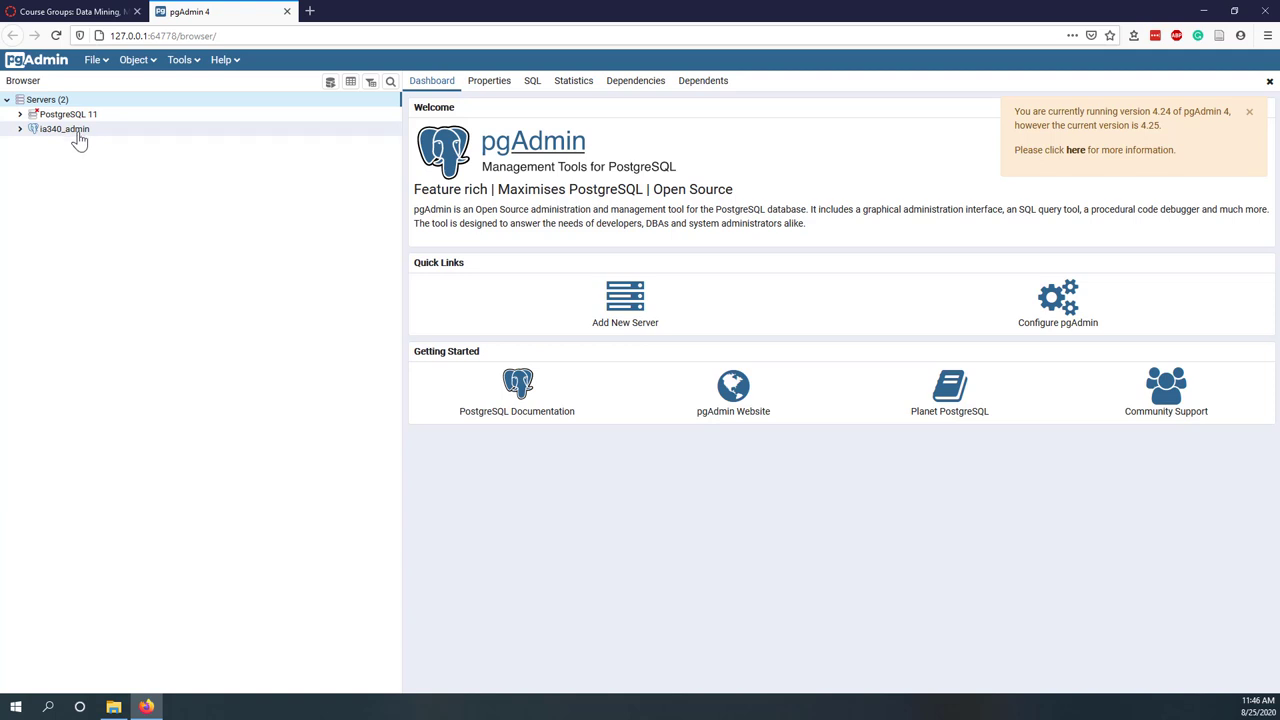
pyautogui.click(20, 133)
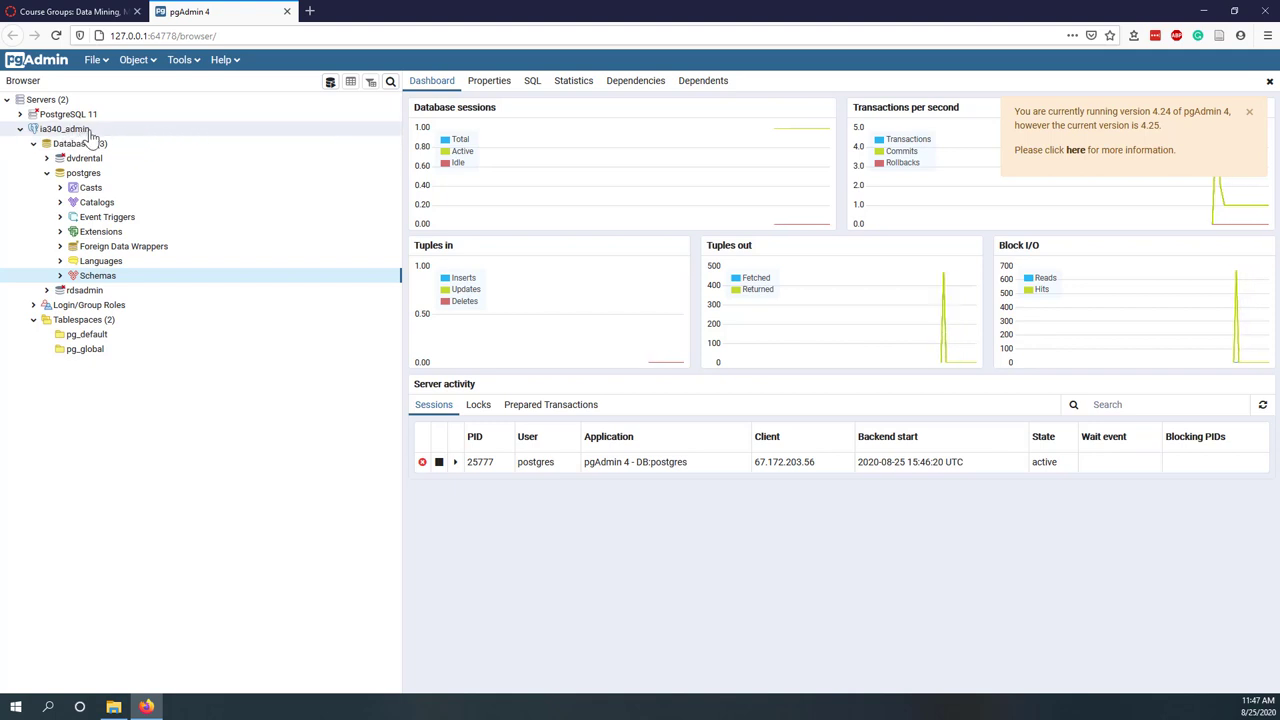
pyautogui.click(20, 131)
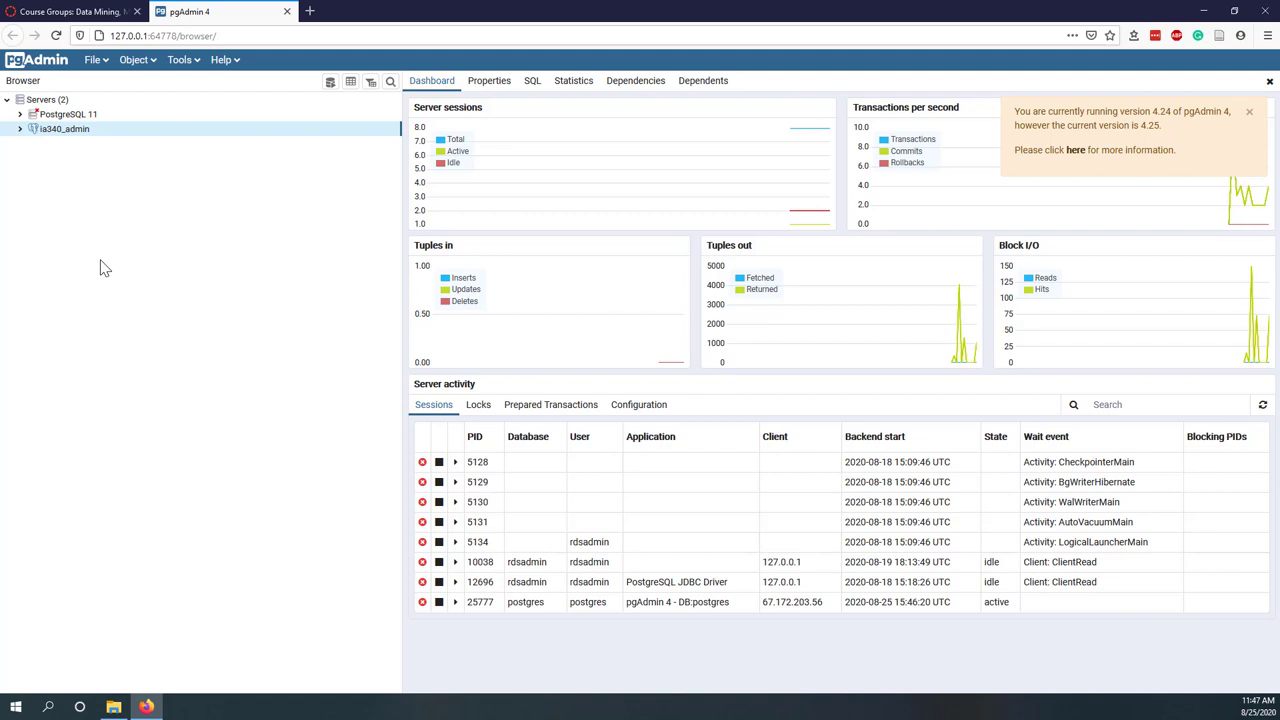
# Start creating a new server in the Servers group and name it demo_ia340.
pyautogui.rightClick(55, 104)
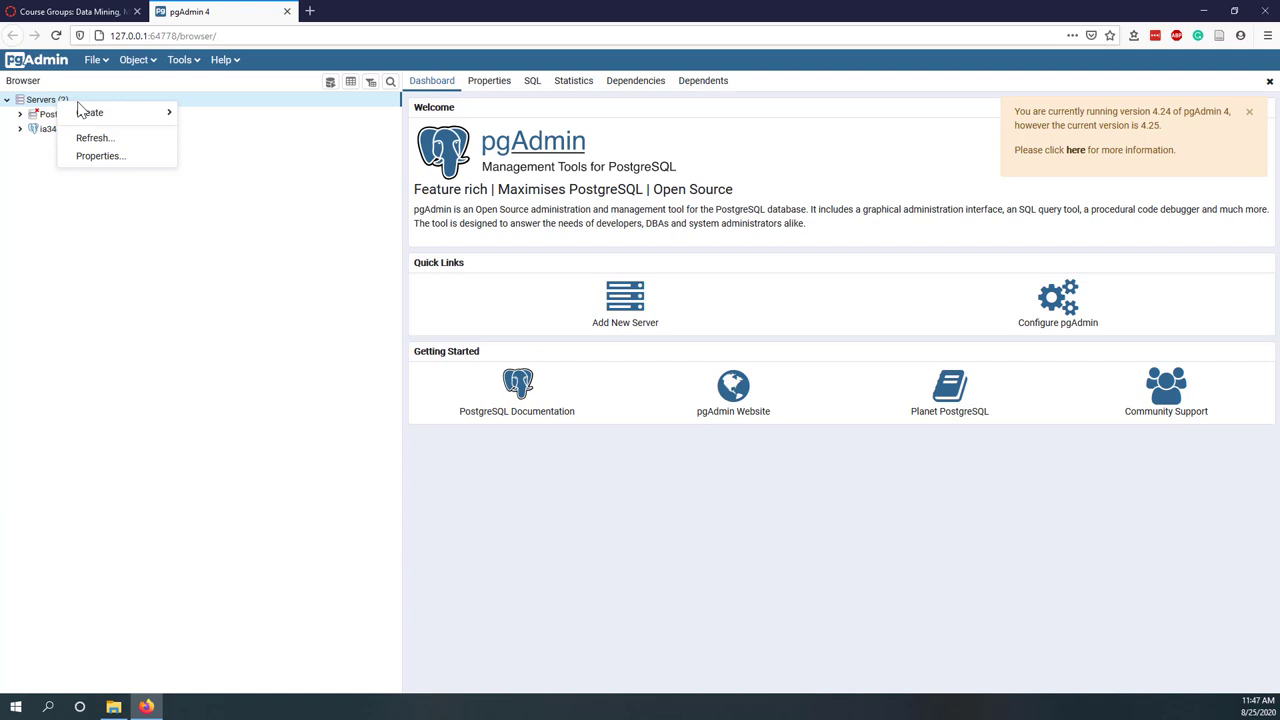
pyautogui.moveTo(100, 115)
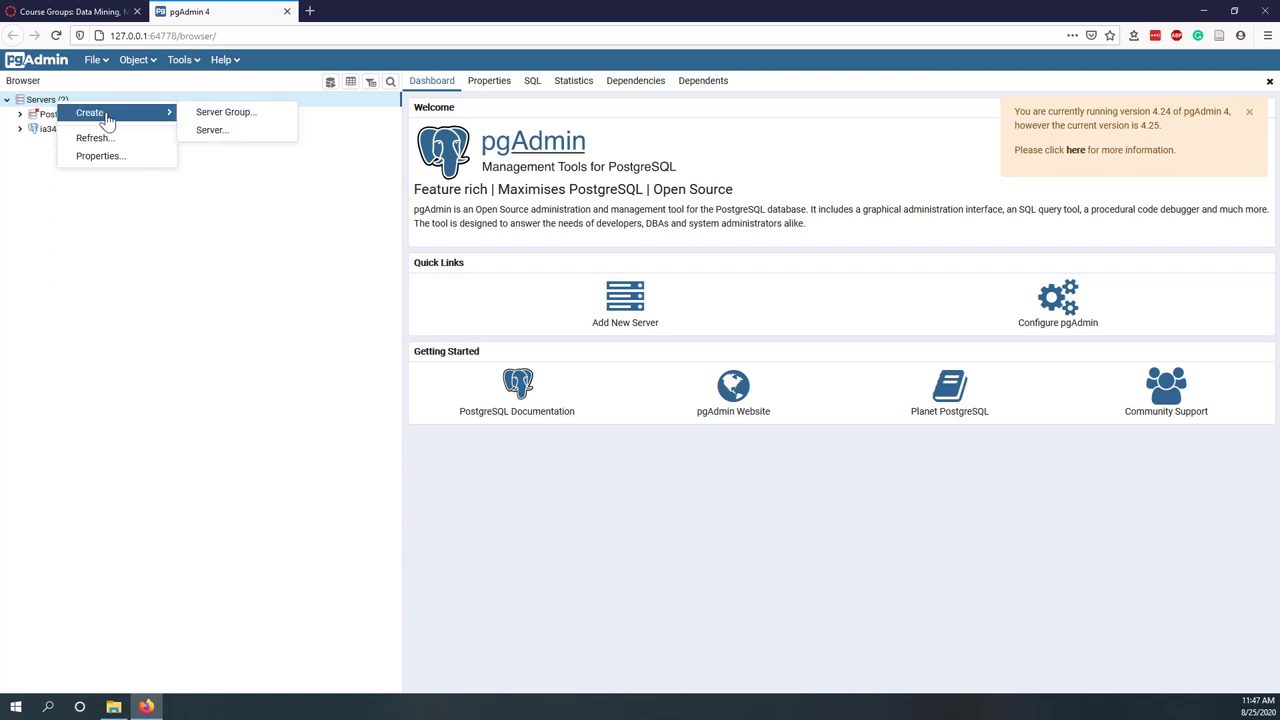
pyautogui.click(236, 137)
pyautogui.click(603, 177)
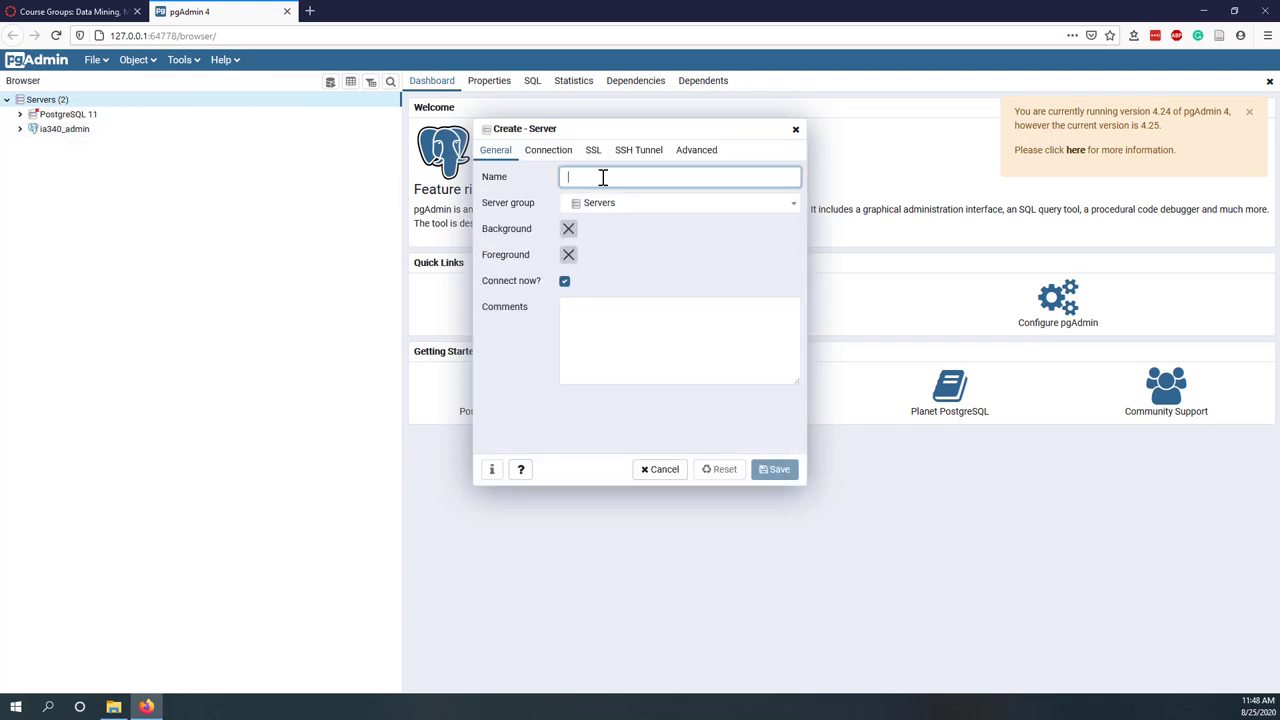
pyautogui.click(605, 177)
pyautogui.click(530, 398)
pyautogui.click(618, 183)
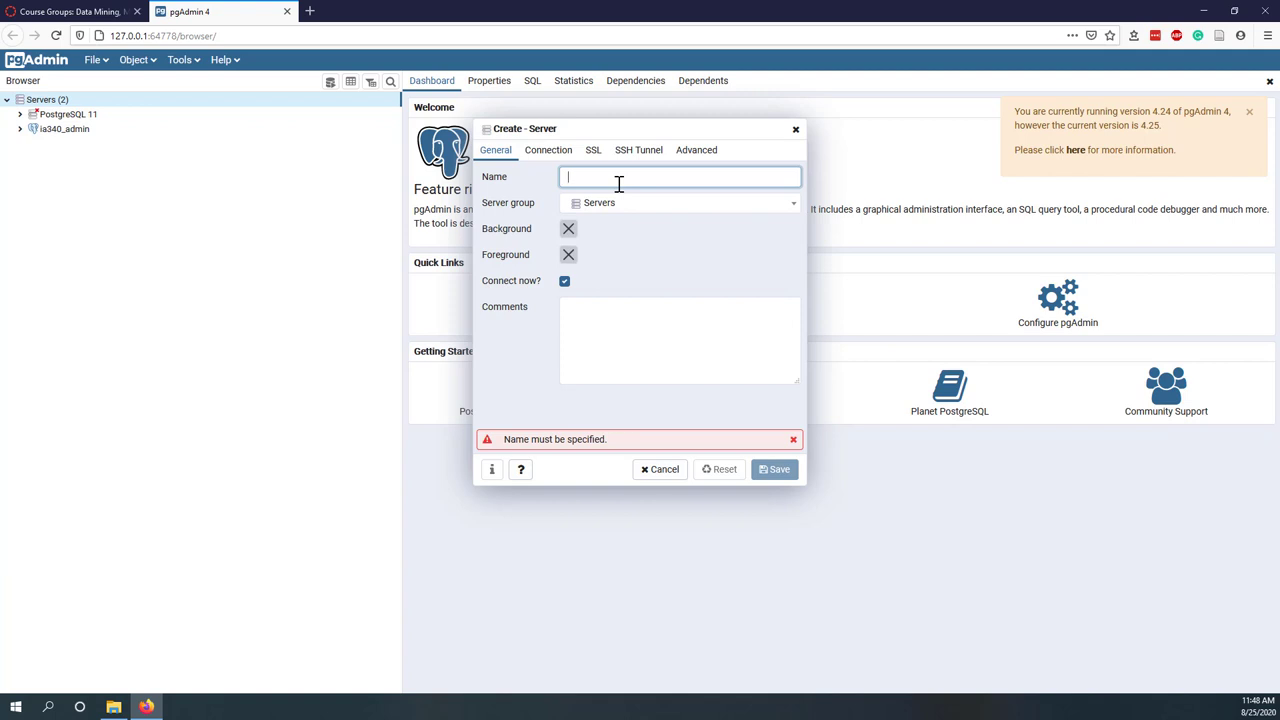
pyautogui.write('demo_ia340')
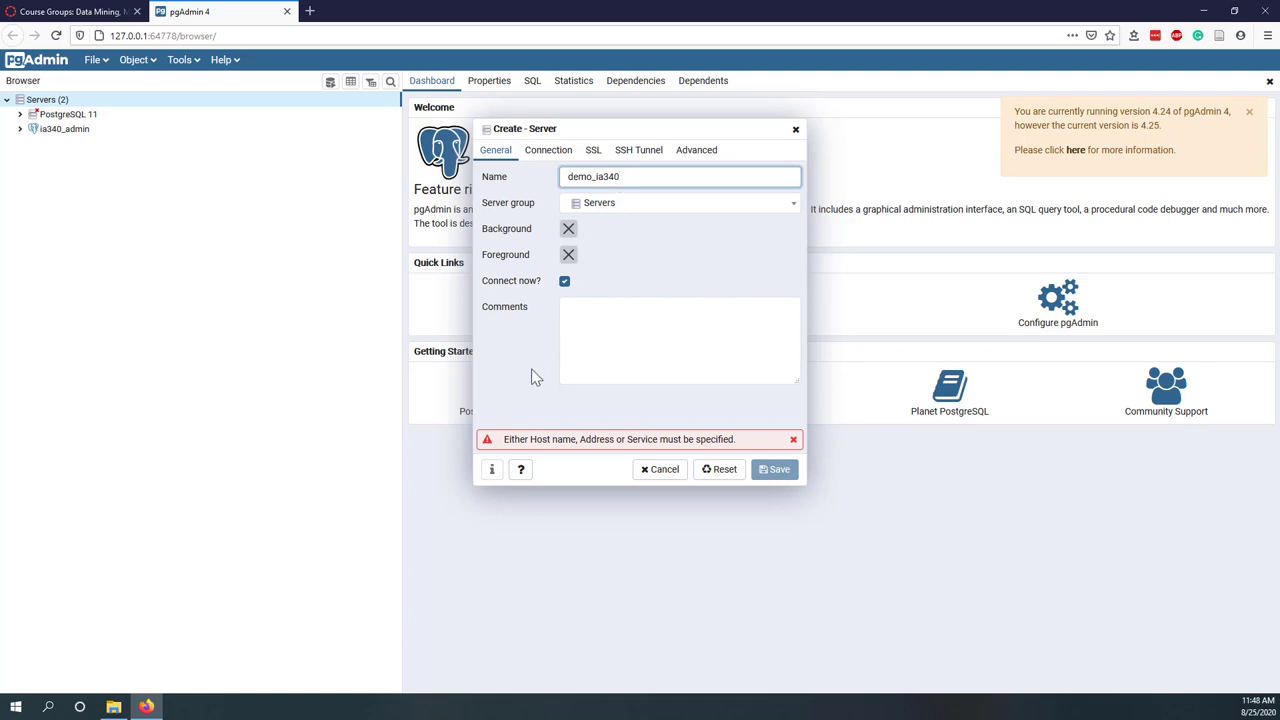
pyautogui.click(531, 374)
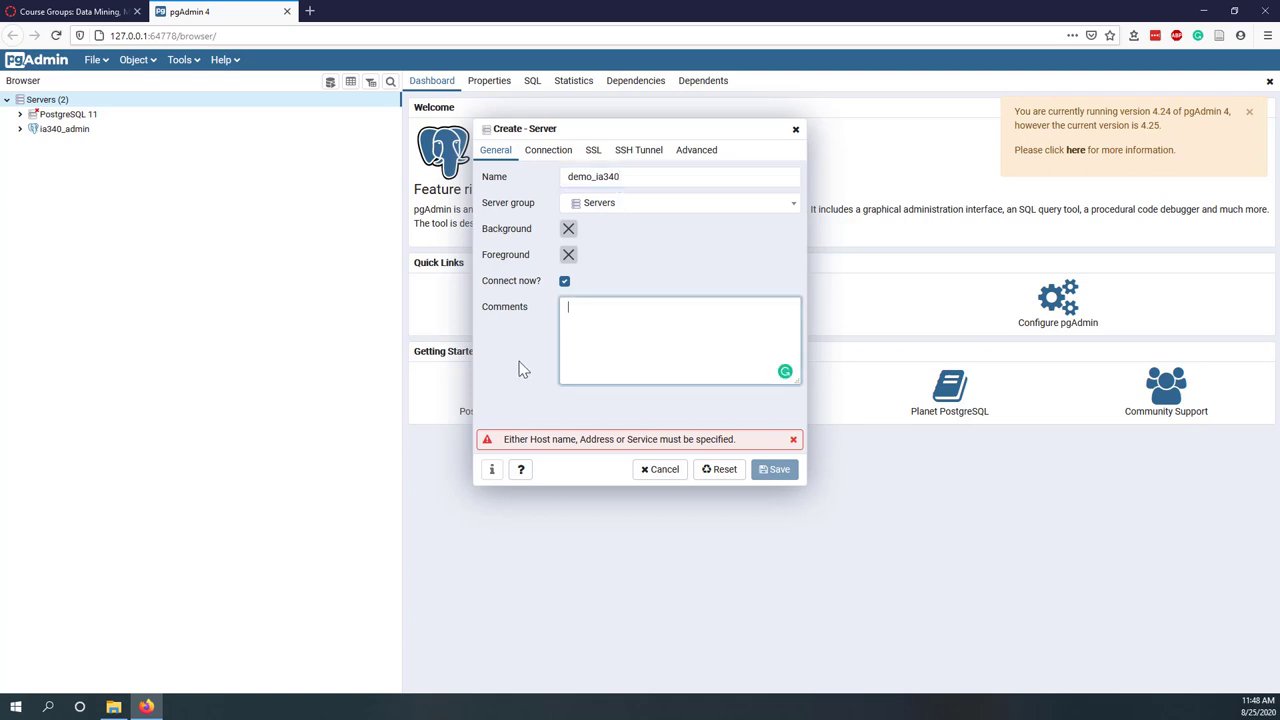
# Paste the copied database host address as the host name in the new server's connection settings.
pyautogui.click(546, 152)
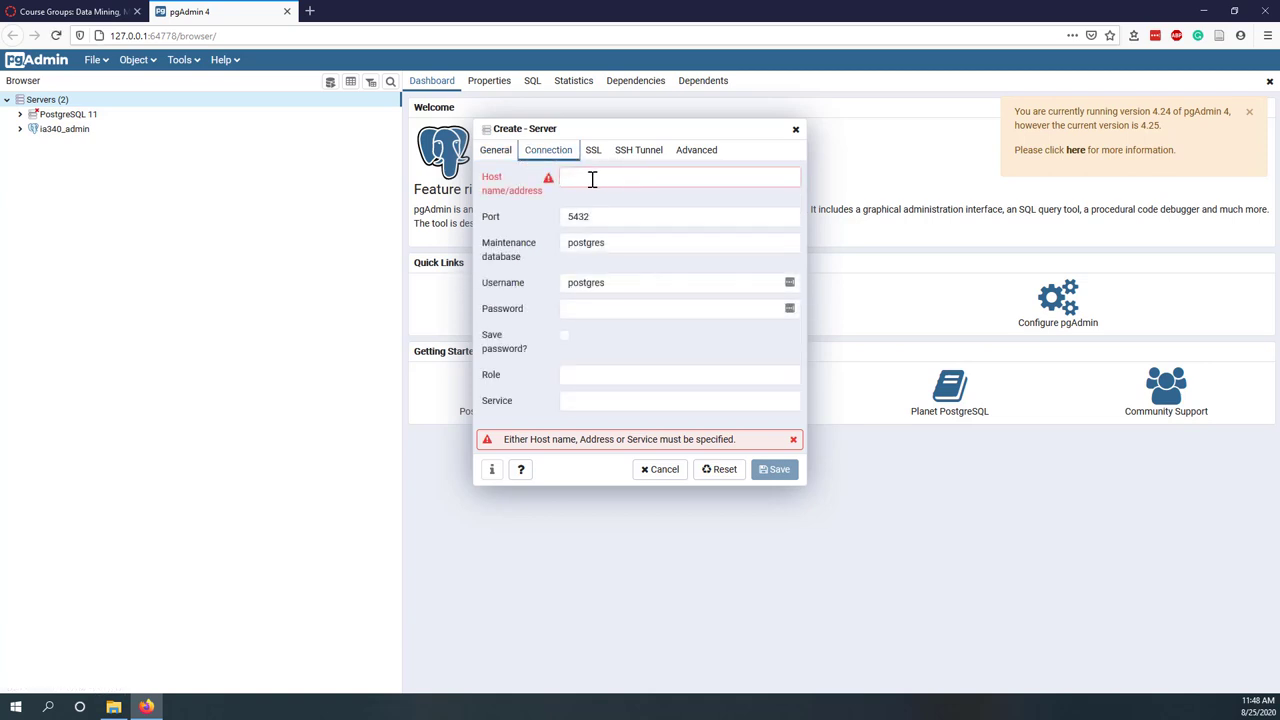
pyautogui.click(593, 180)
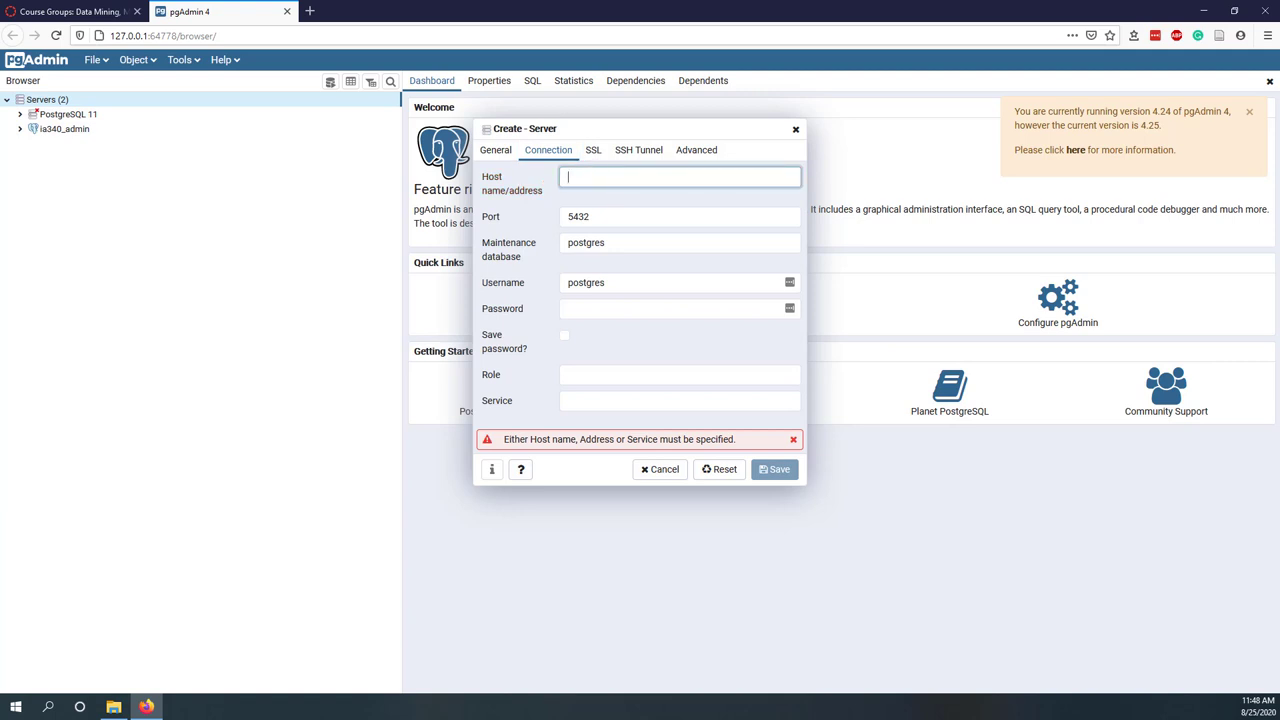
pyautogui.hotkey('alt', 'Tab')
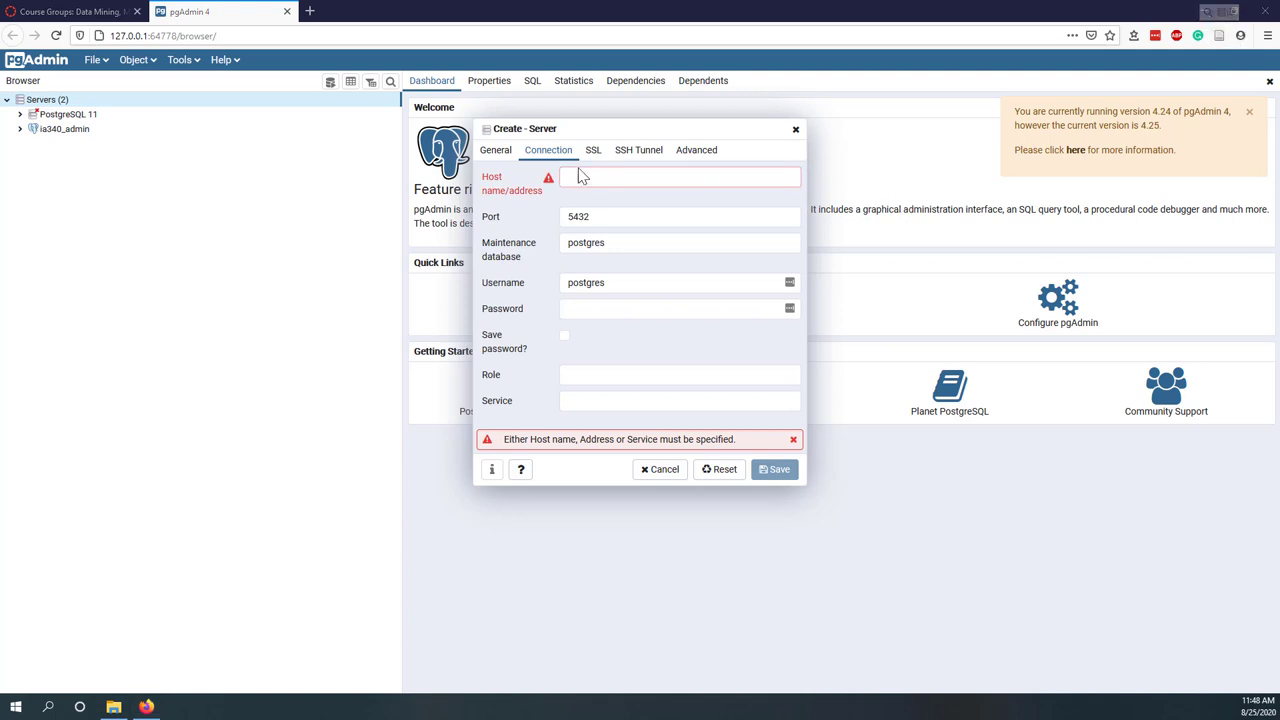
pyautogui.click(580, 172)
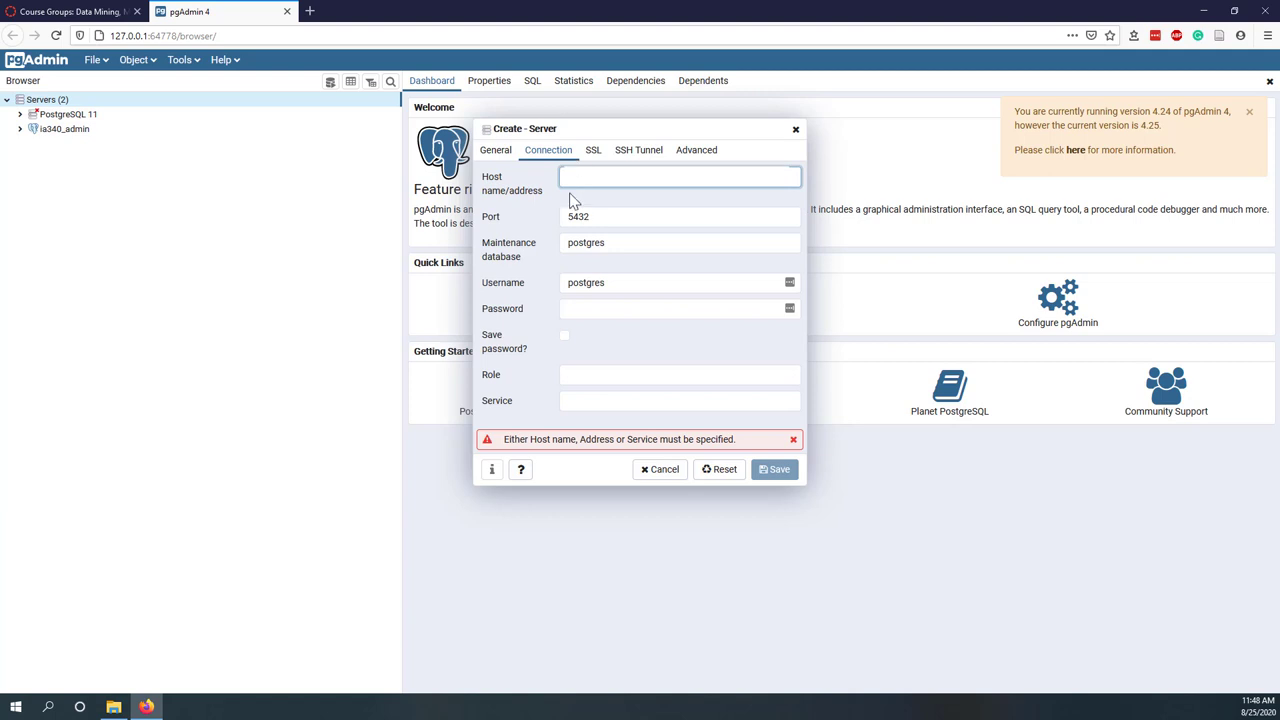
pyautogui.hotkey('ctrl', 'v')
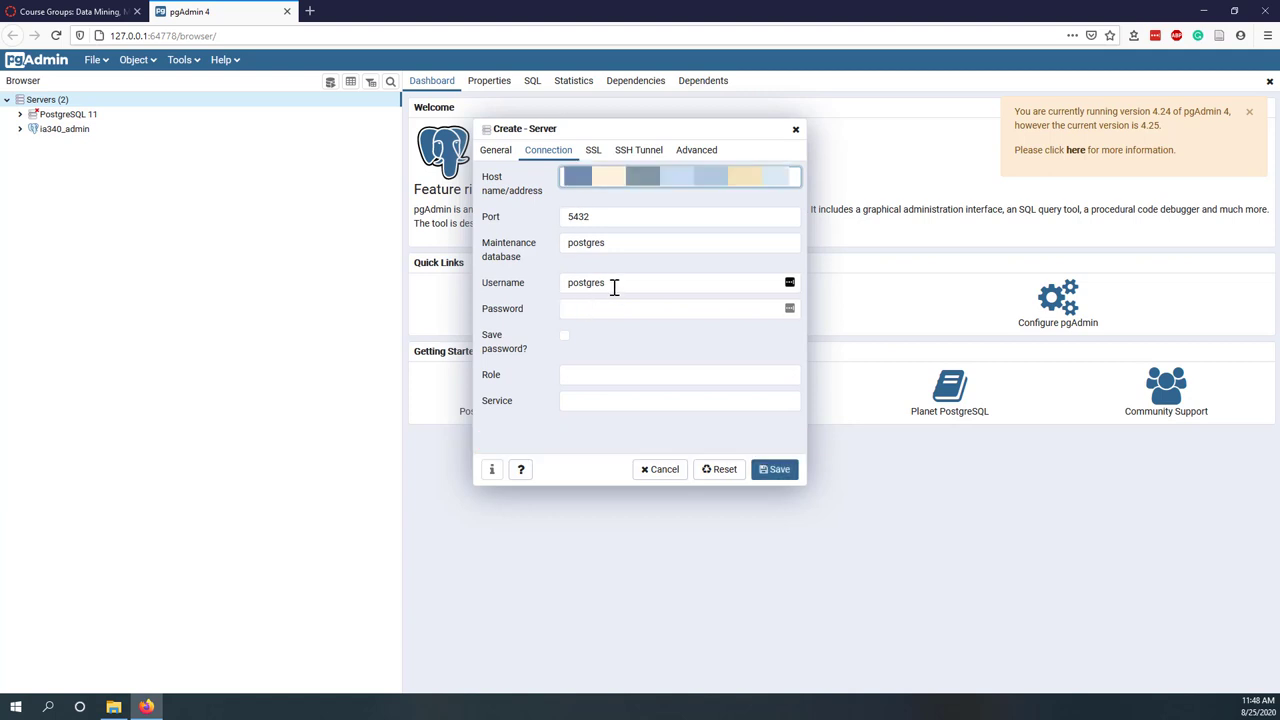
pyautogui.click(629, 283)
pyautogui.moveTo(629, 283); pyautogui.dragTo(477, 281)
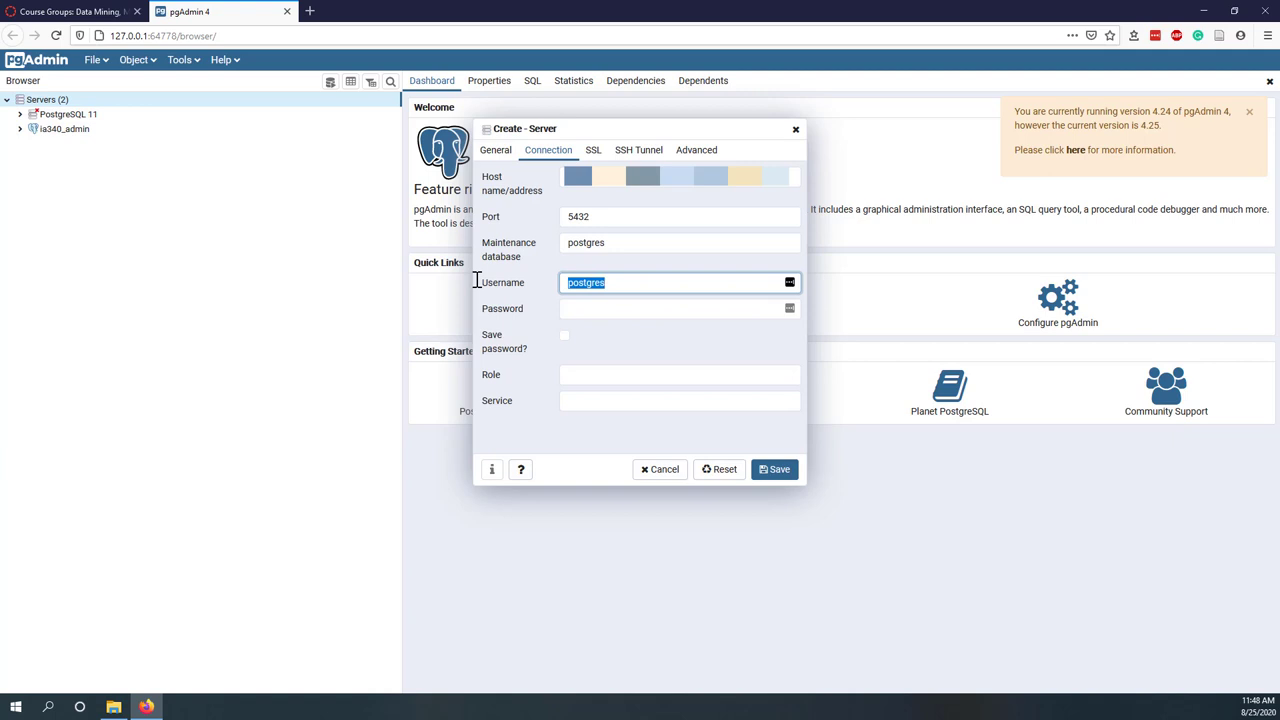
pyautogui.click(592, 309)
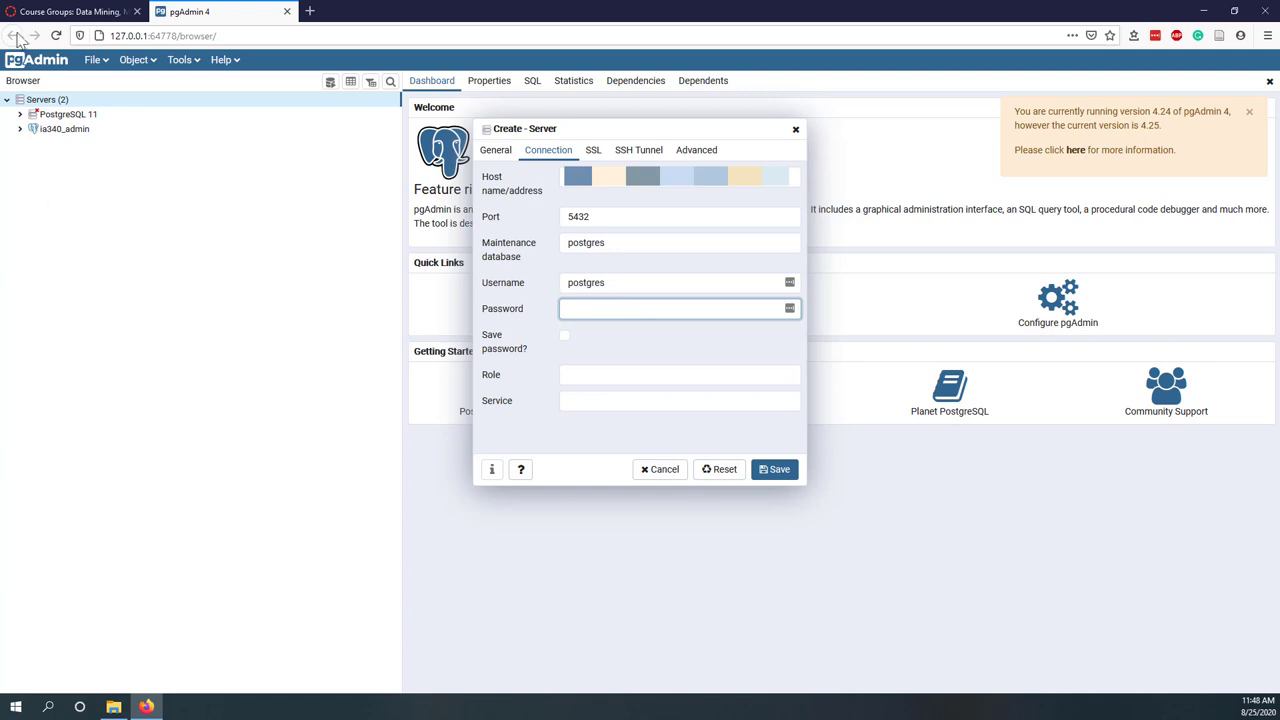
# Switch to the Canvas course page and look through the list of gp groups for the group number.
pyautogui.click(60, 12)
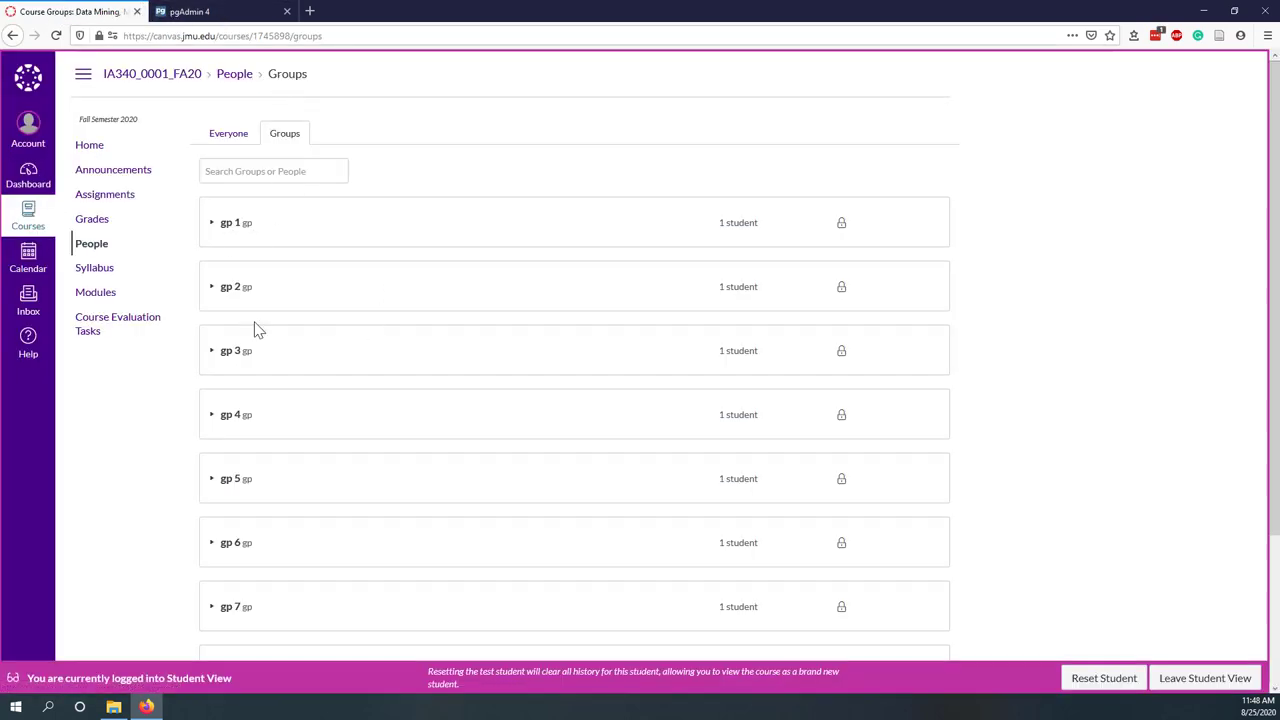
pyautogui.scroll(-6, 361, 376)
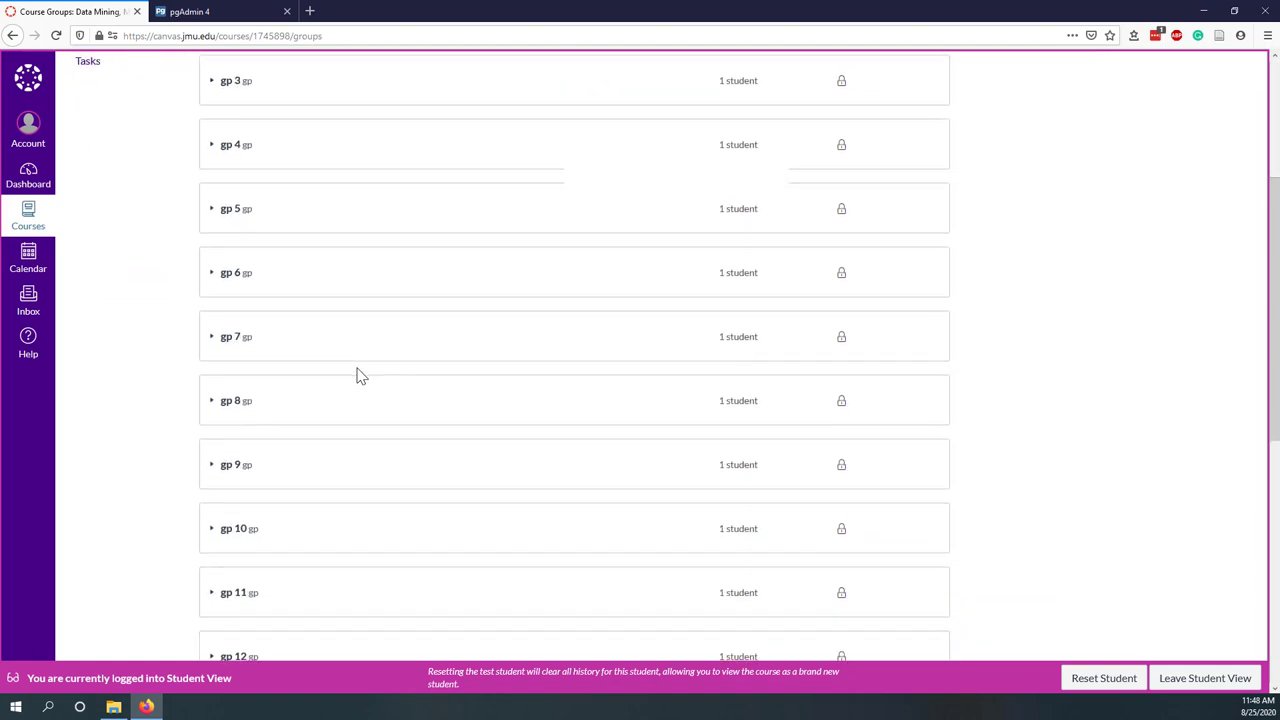
pyautogui.scroll(6, 403, 446)
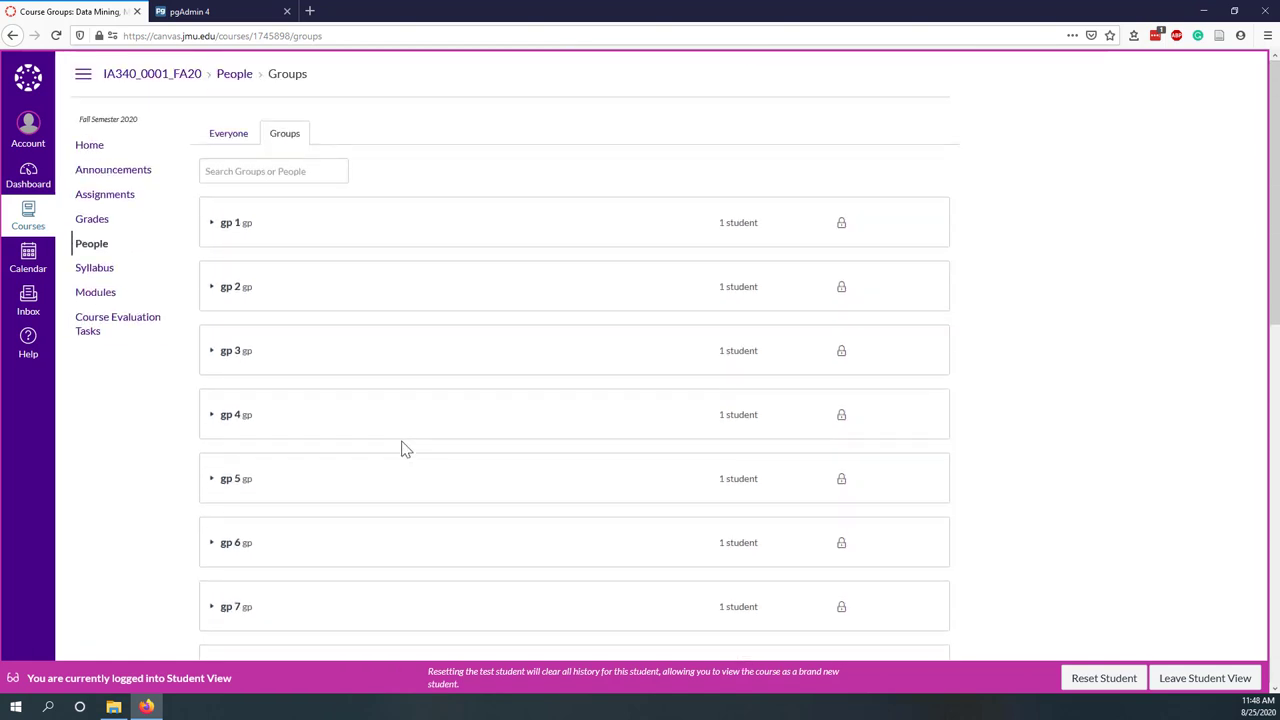
pyautogui.scroll(-9, 403, 447)
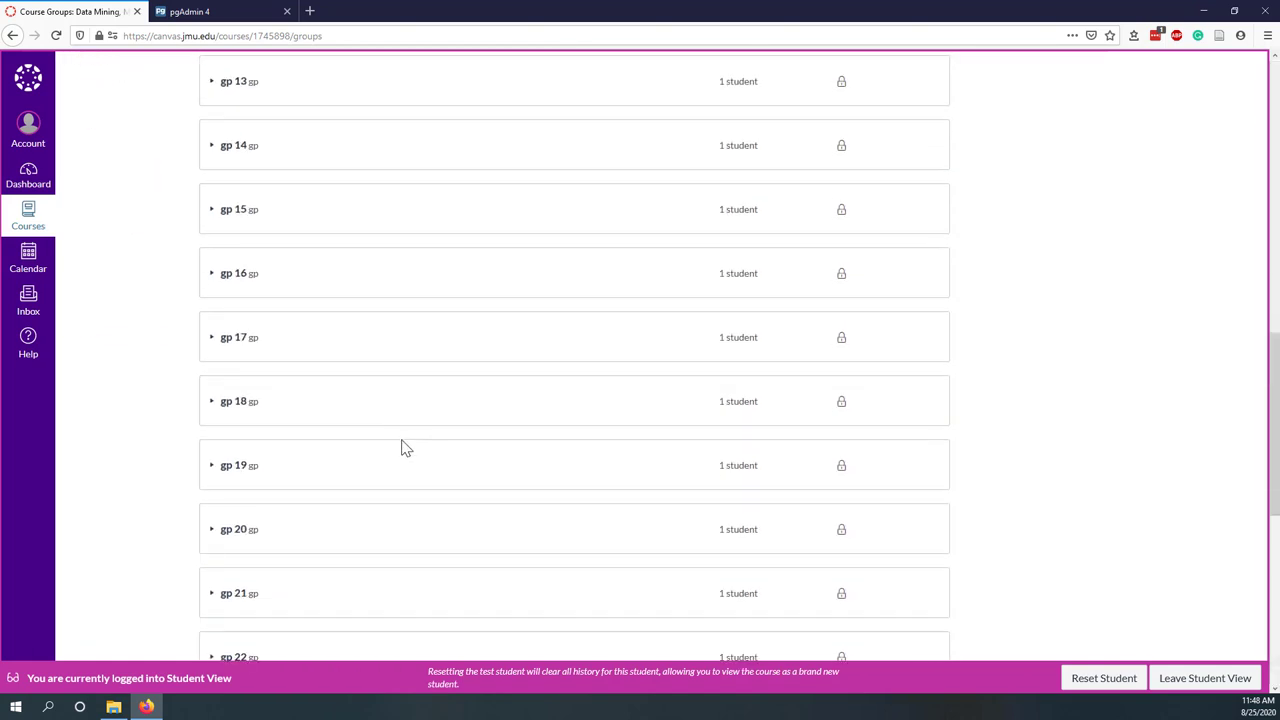
pyautogui.scroll(5, 403, 447)
pyautogui.scroll(4, 403, 447)
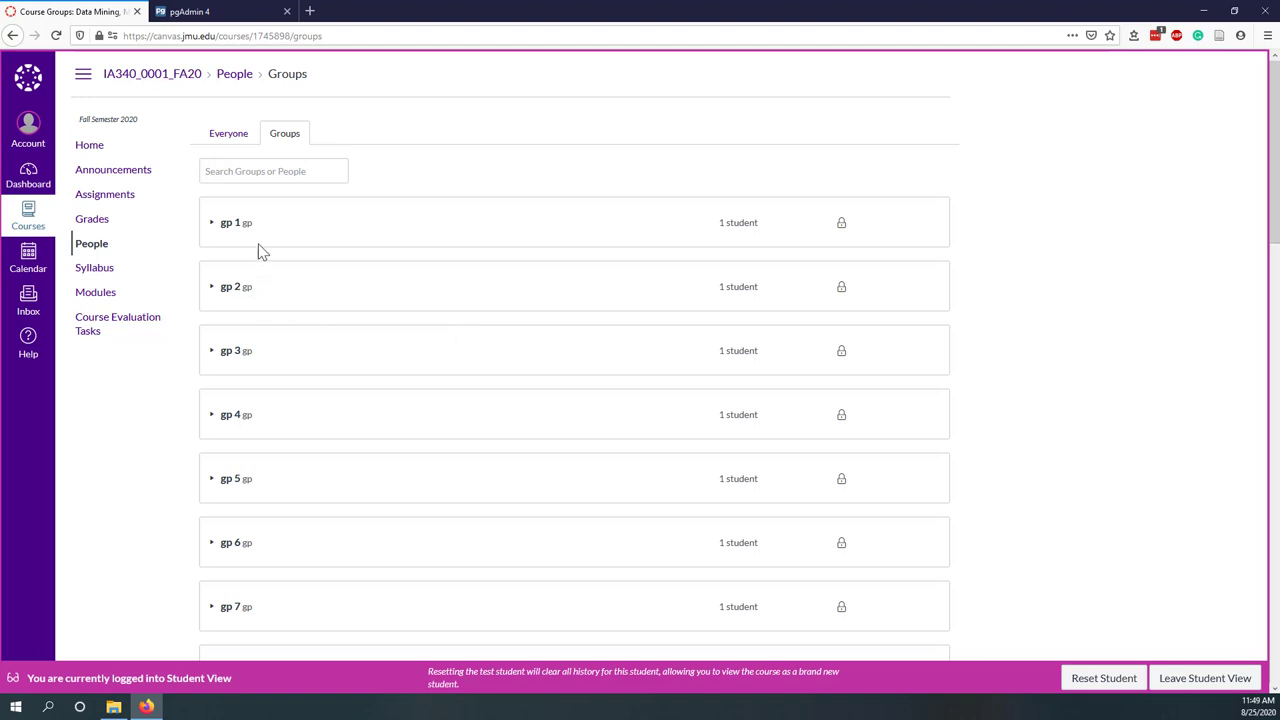
pyautogui.scroll(-4, 363, 437)
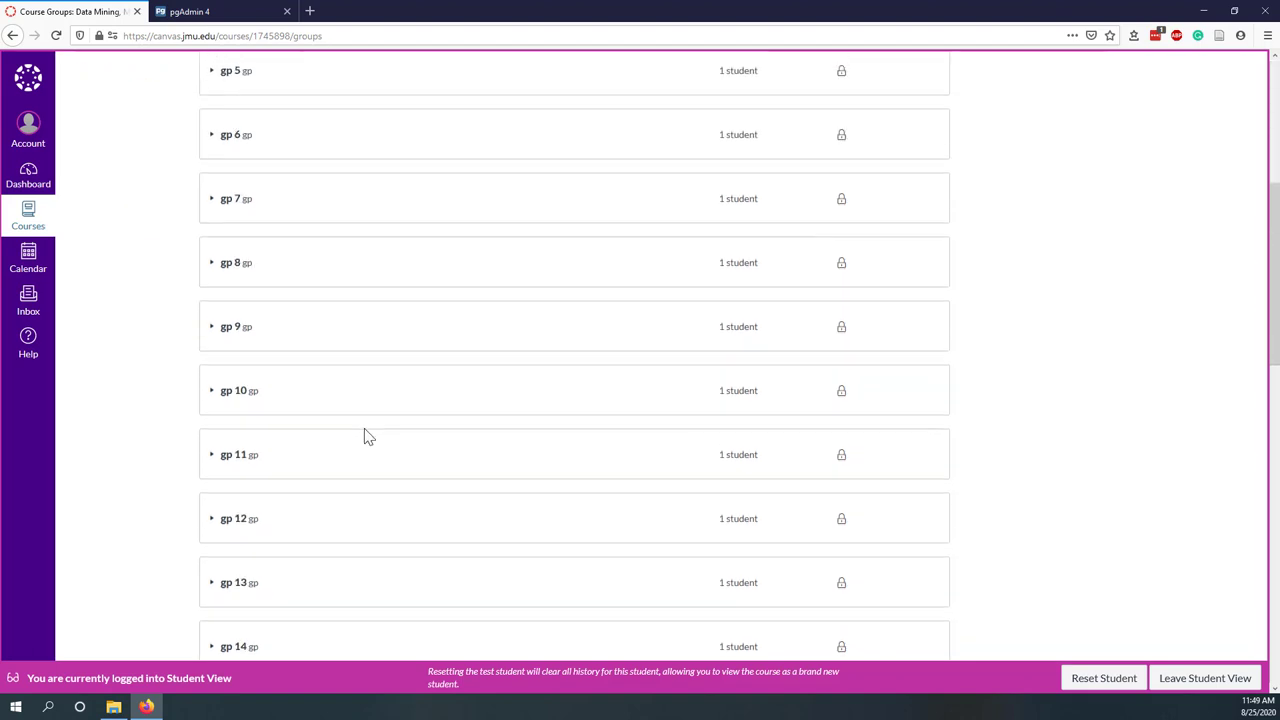
pyautogui.scroll(4, 365, 436)
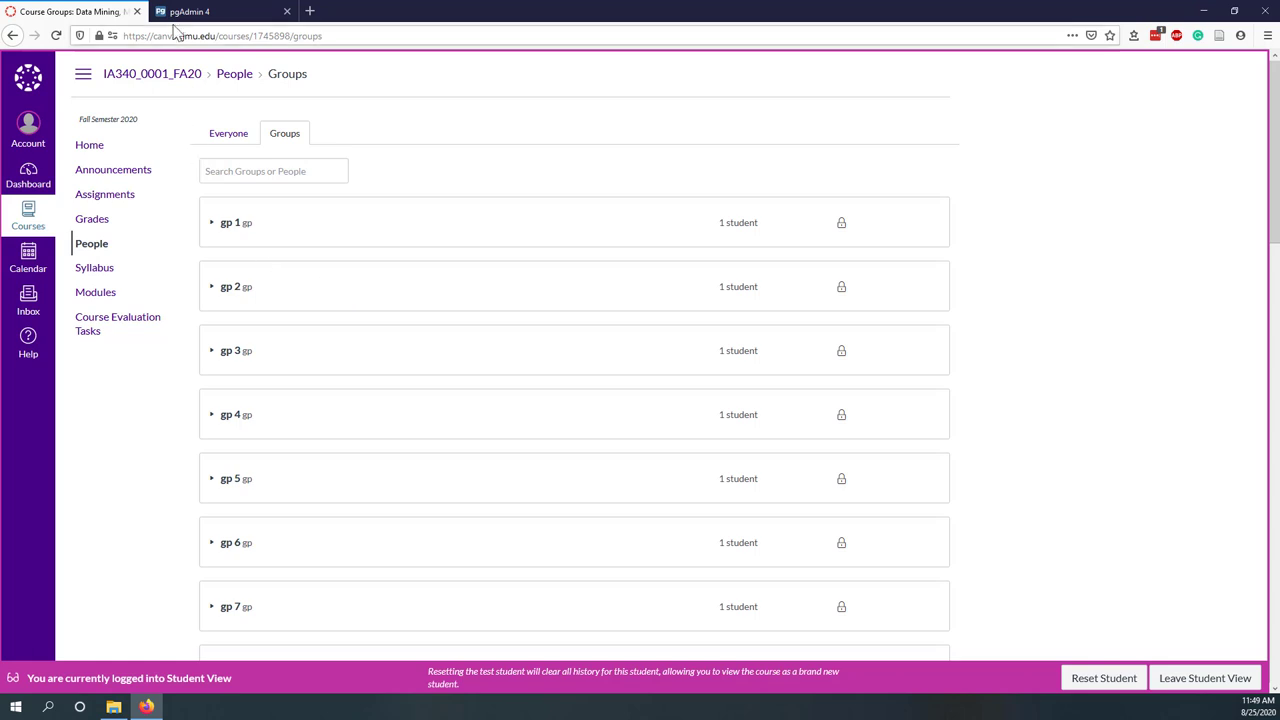
# Return to pgAdmin and set the new server's connection username to demo.
pyautogui.click(200, 14)
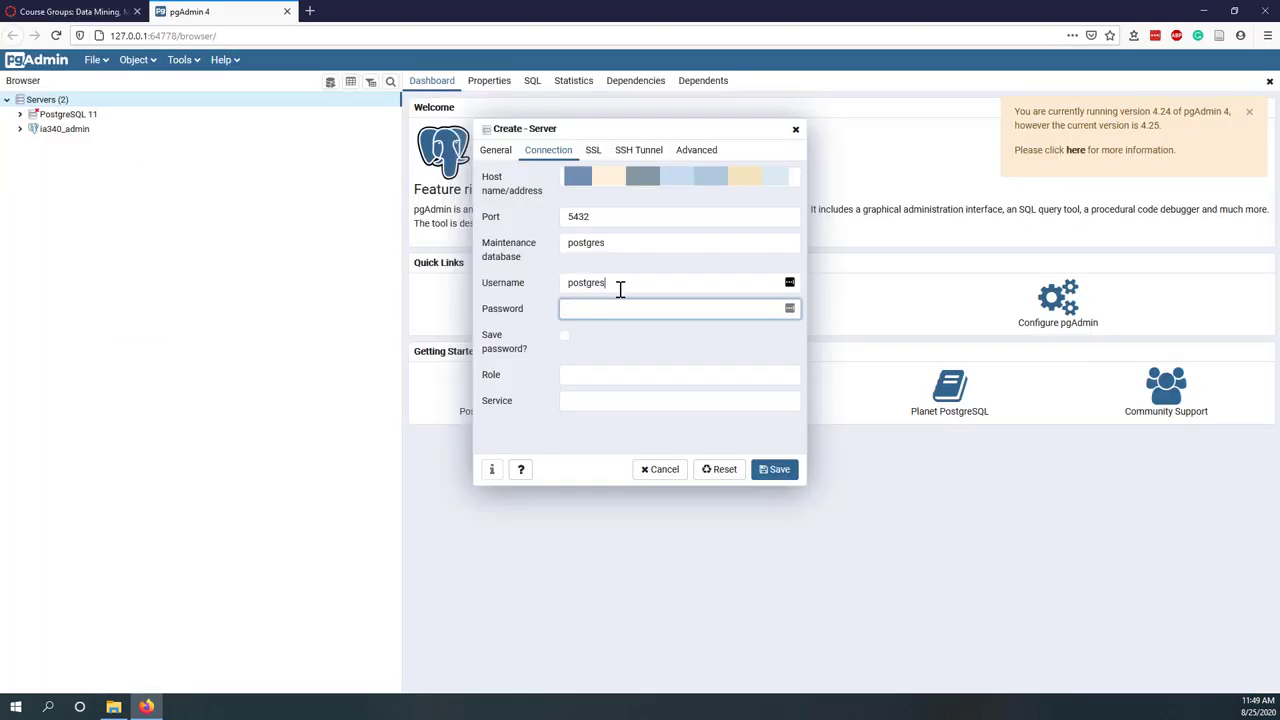
pyautogui.moveTo(620, 285); pyautogui.dragTo(460, 283)
pyautogui.write('demo')
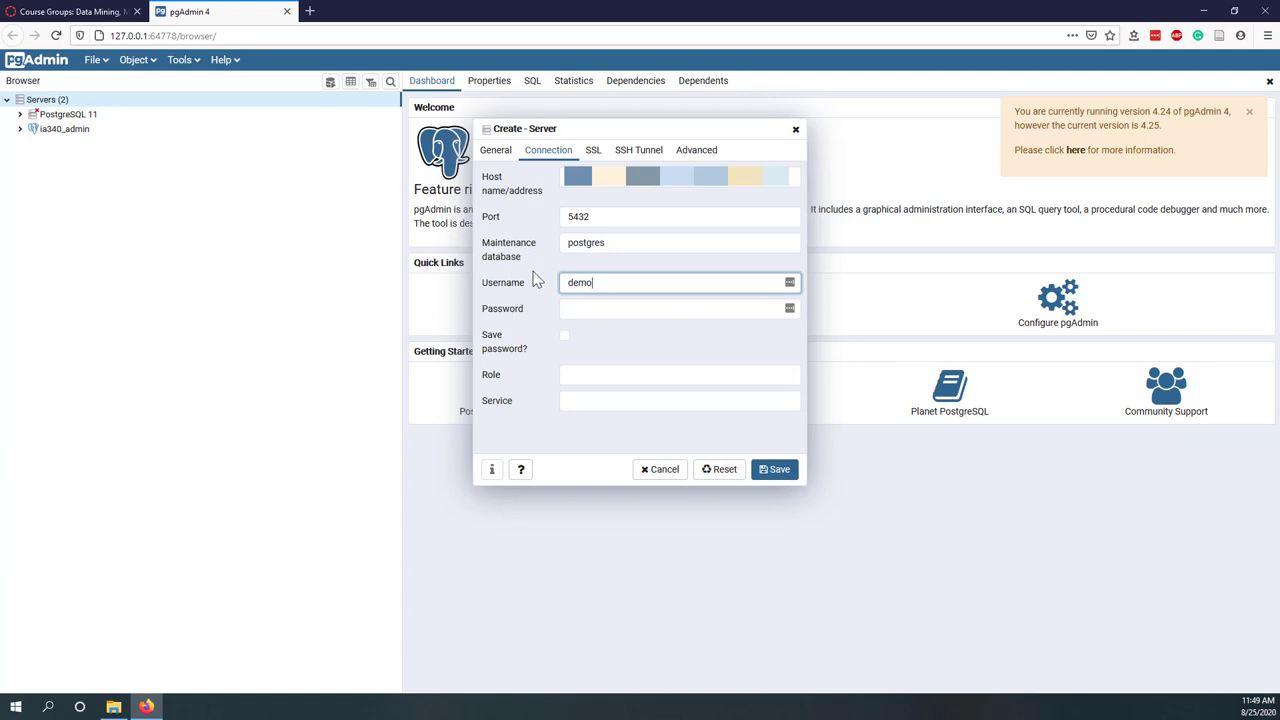
# Enter the connection password, enable saving it, and save the new server.
pyautogui.click(587, 310)
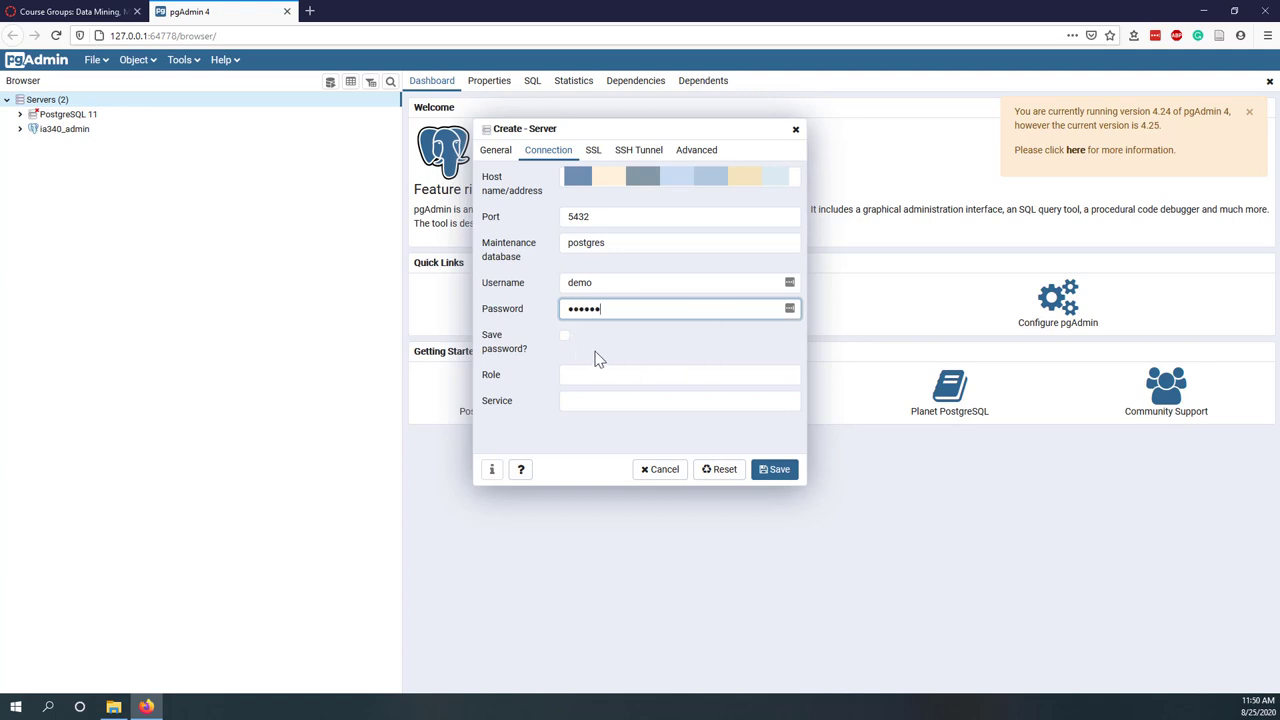
pyautogui.click(565, 337)
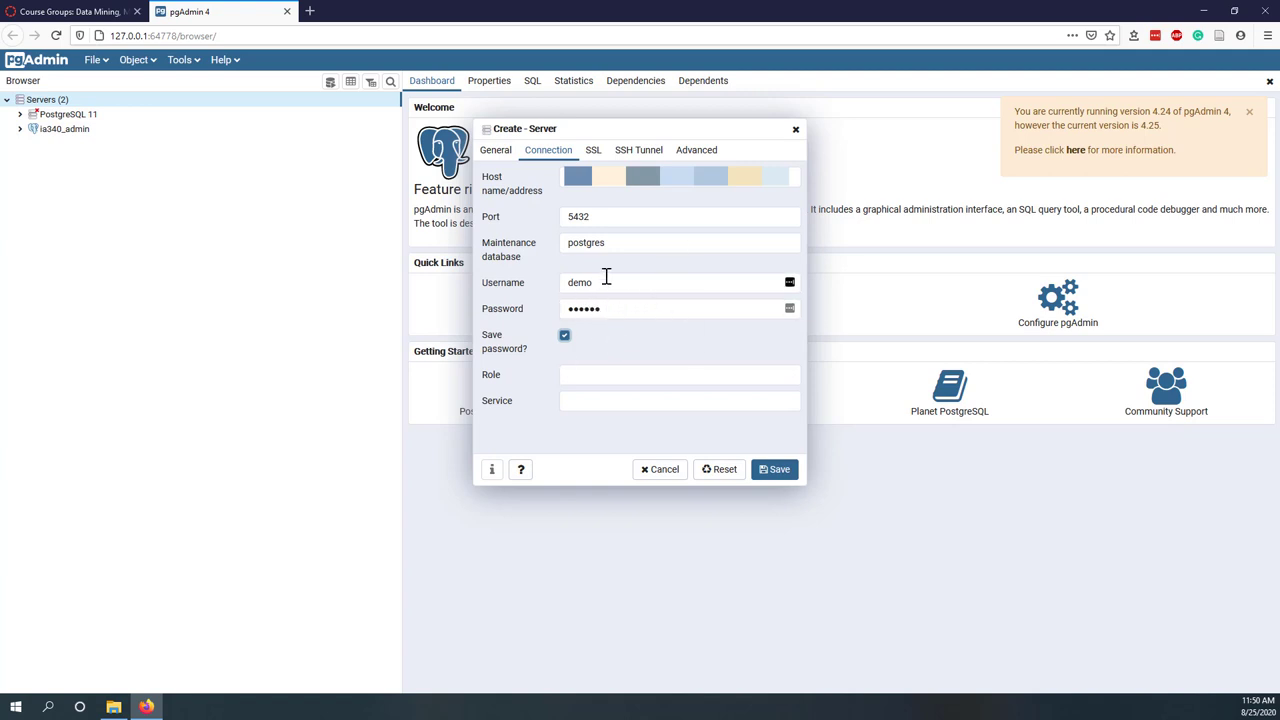
pyautogui.click(780, 473)
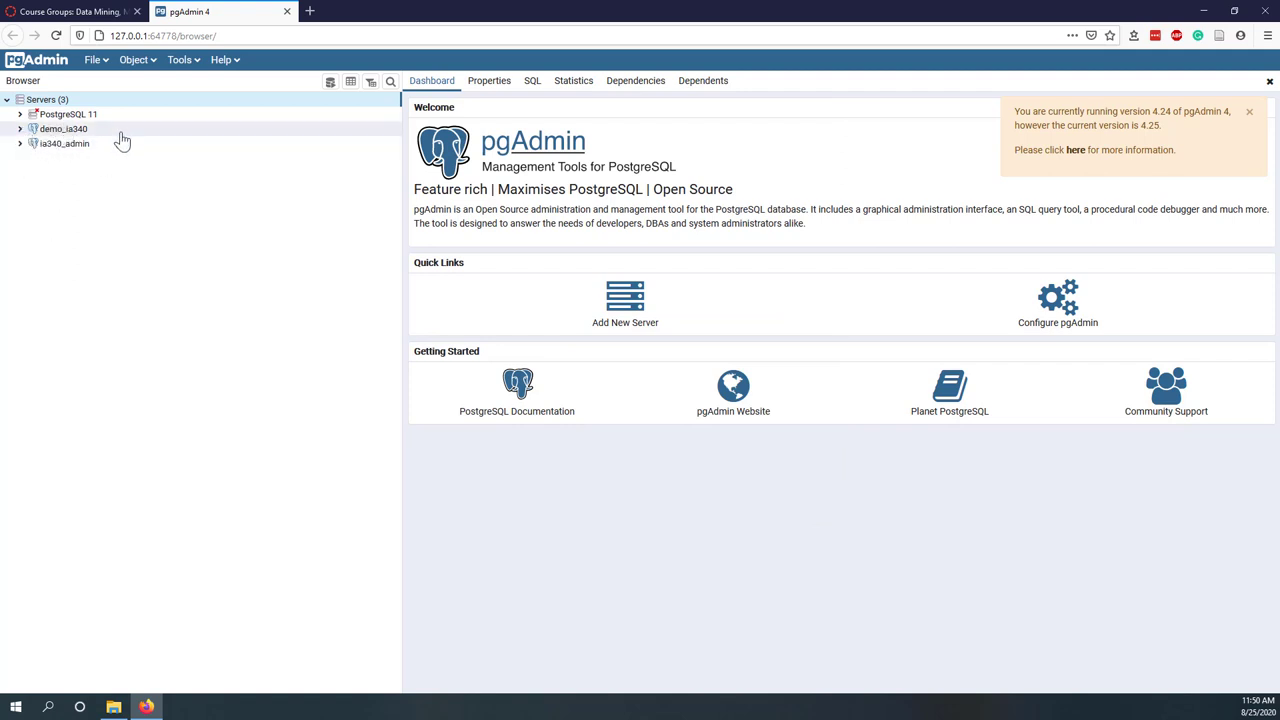
# Expand the demo_ia340 server and collapse its dvdrental and postgres databases.
pyautogui.click(20, 129)
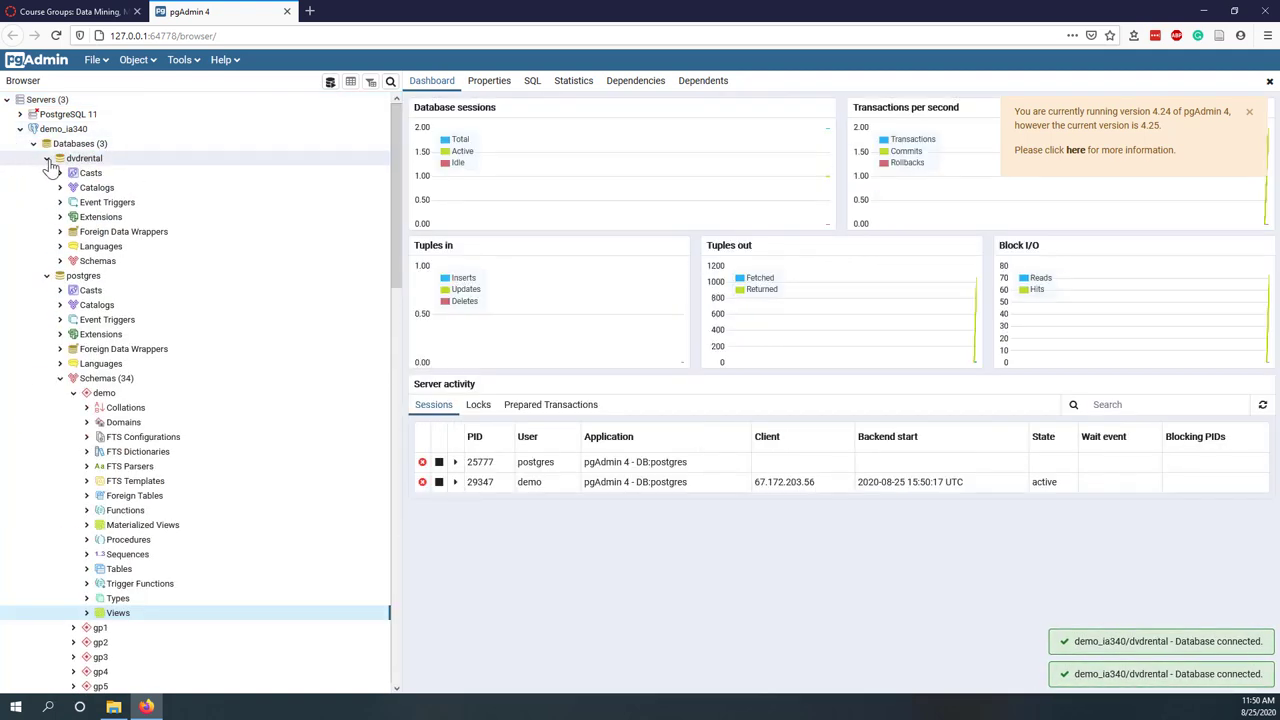
pyautogui.click(46, 159)
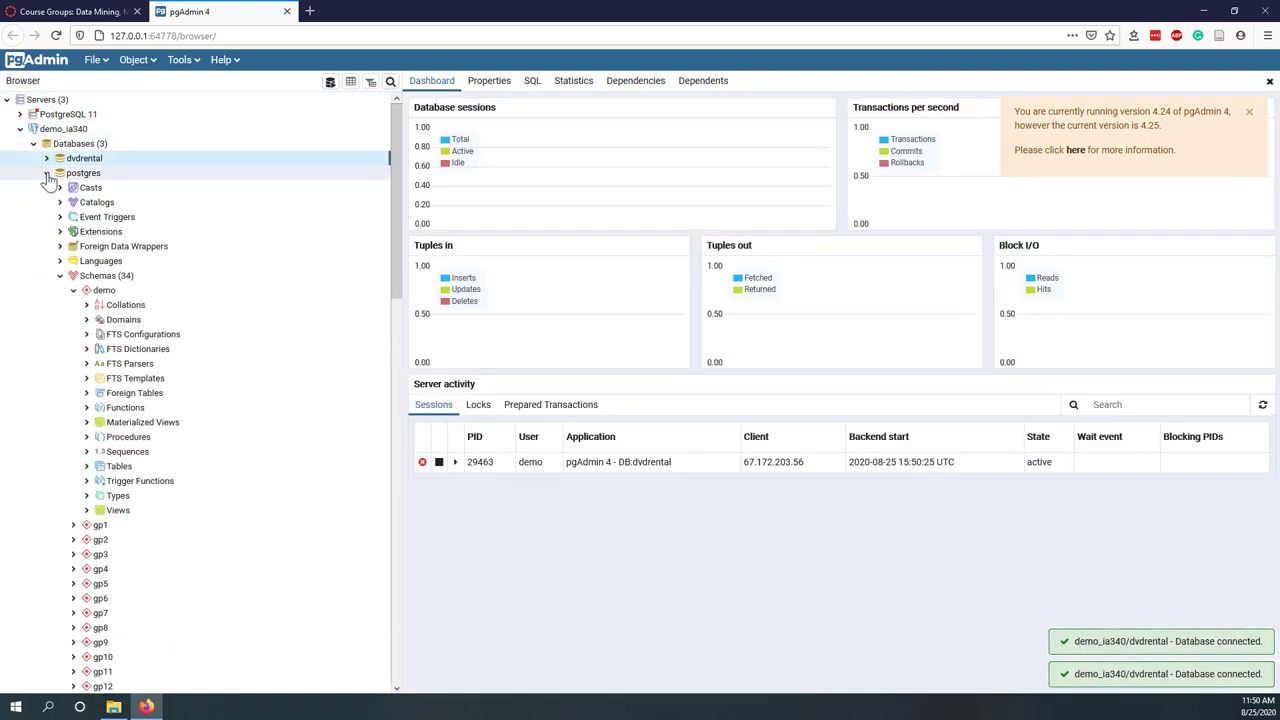
pyautogui.click(46, 174)
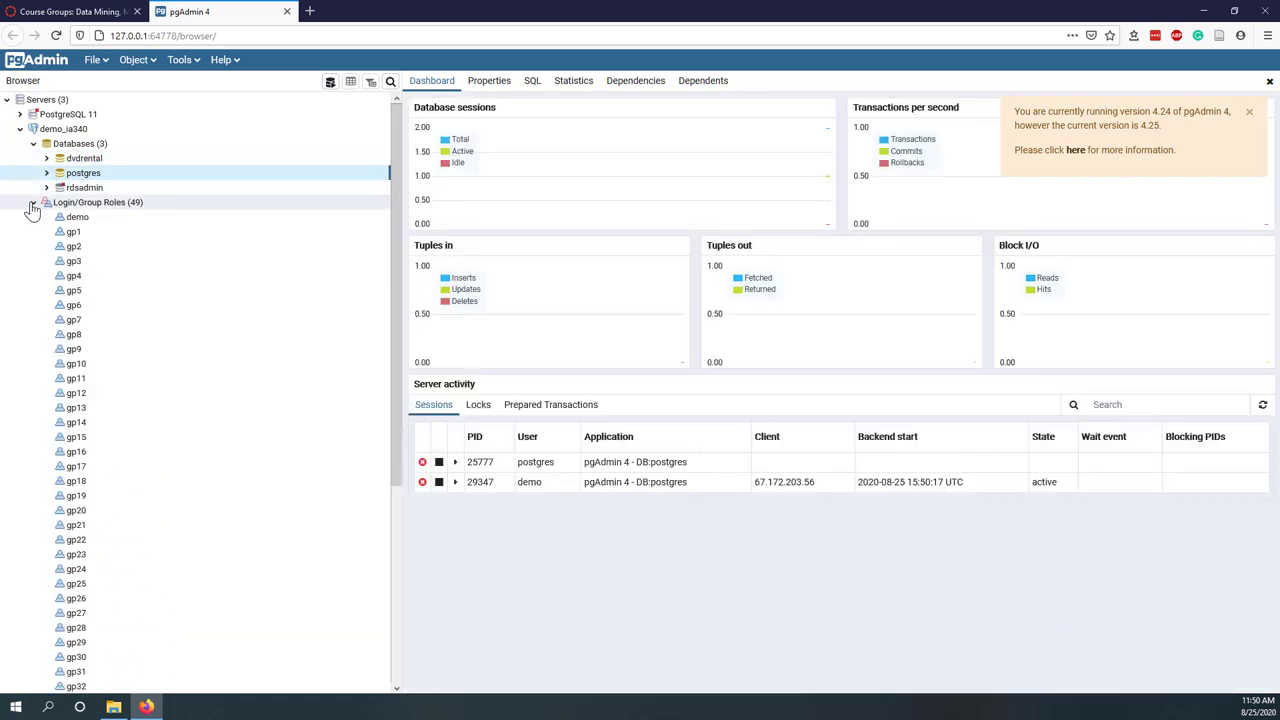
# Collapse the Login/Group Roles list, then expand the postgres database to its schema list with the demo schema collapsed.
pyautogui.click(34, 203)
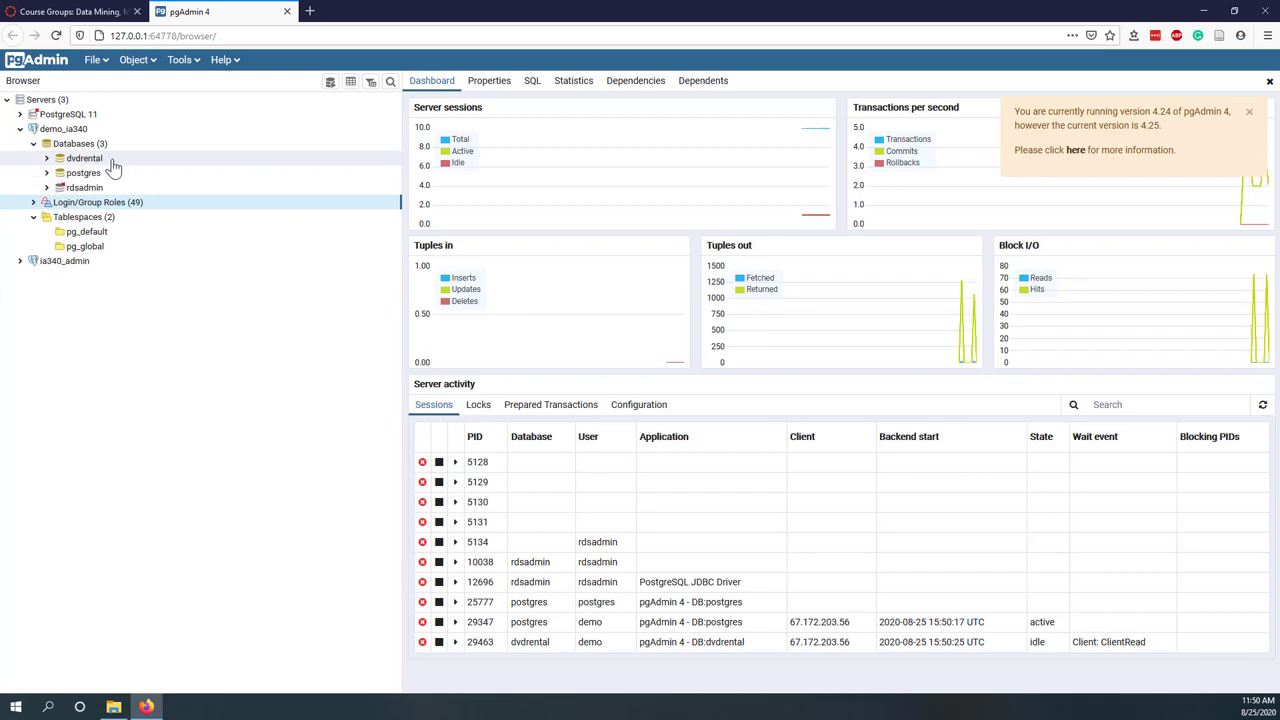
pyautogui.click(90, 175)
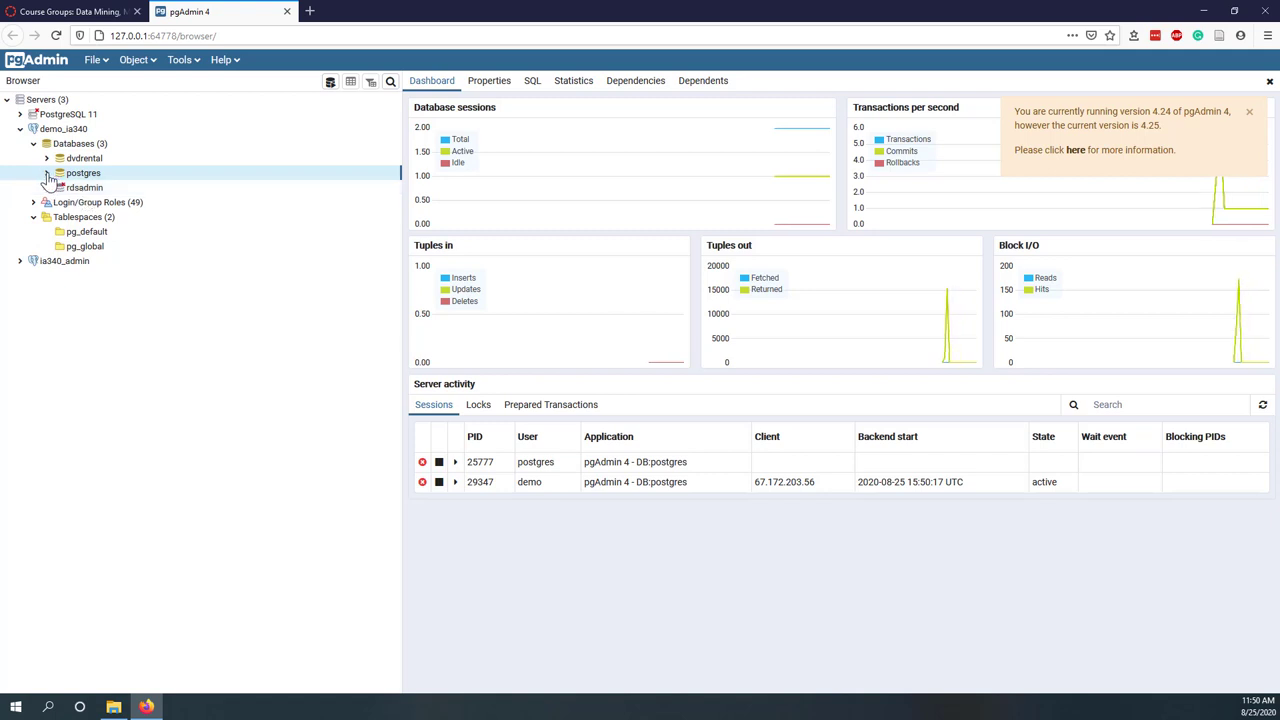
pyautogui.click(46, 174)
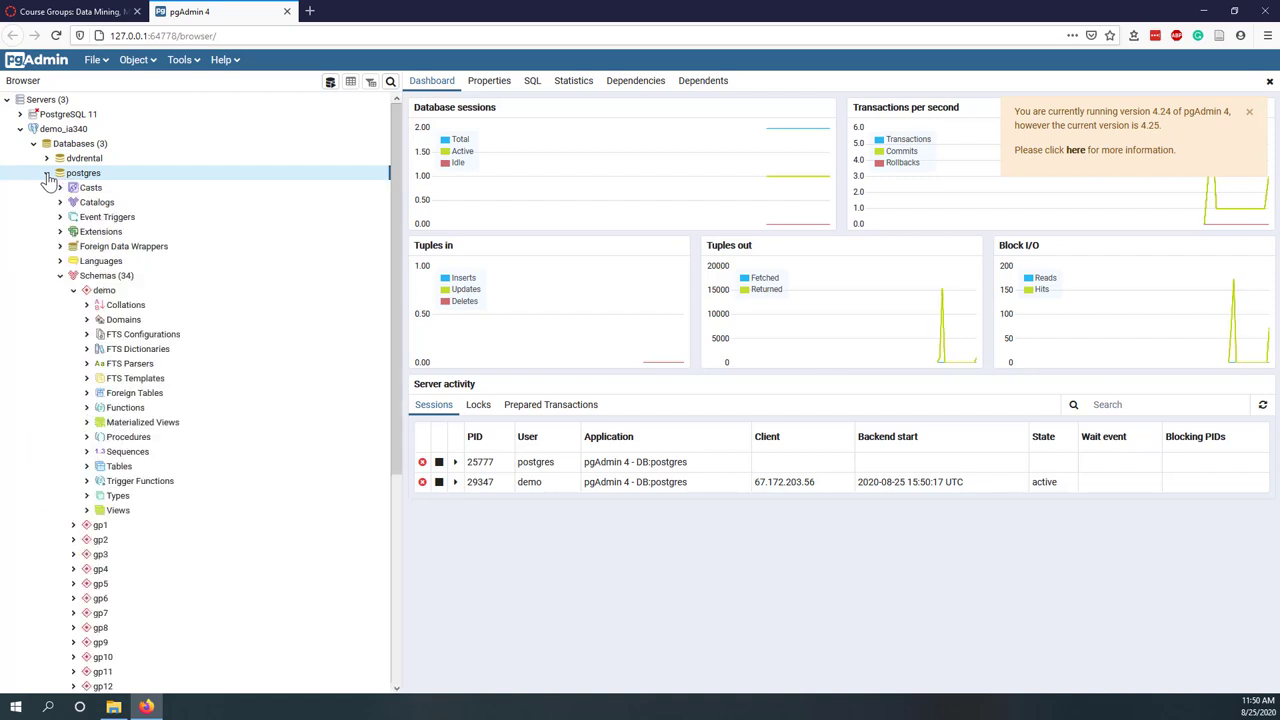
pyautogui.click(59, 276)
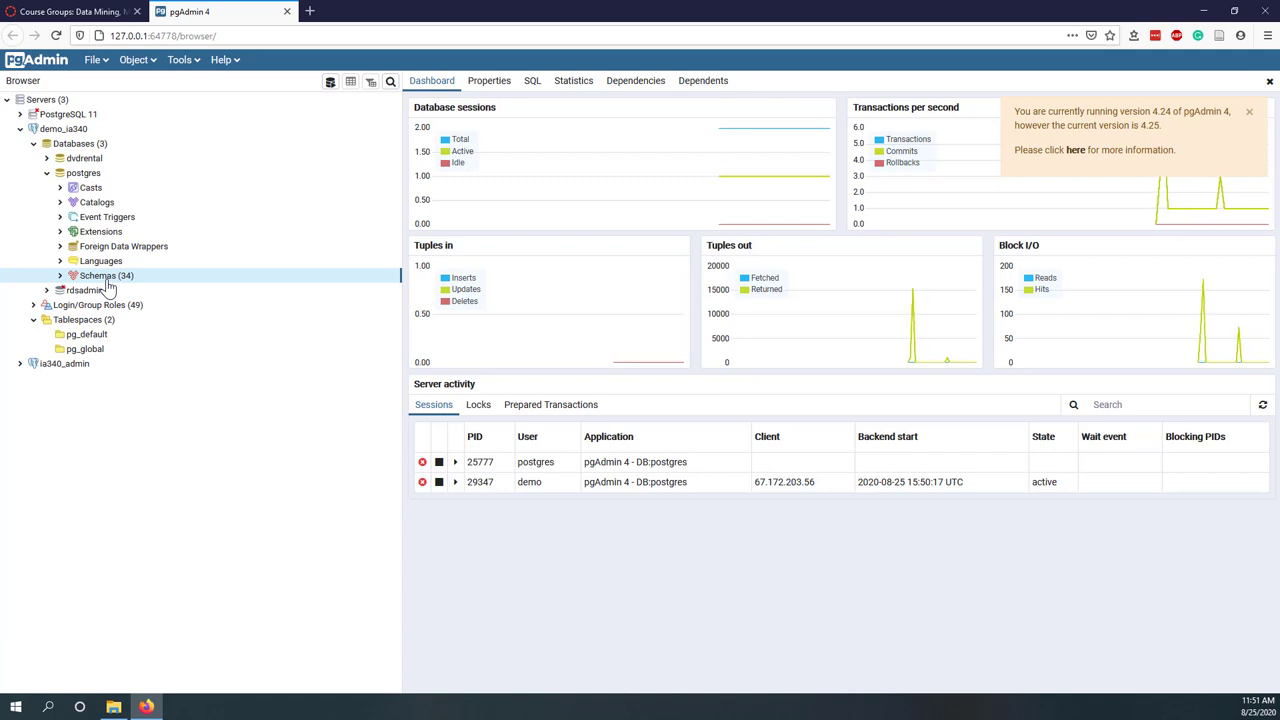
pyautogui.click(60, 276)
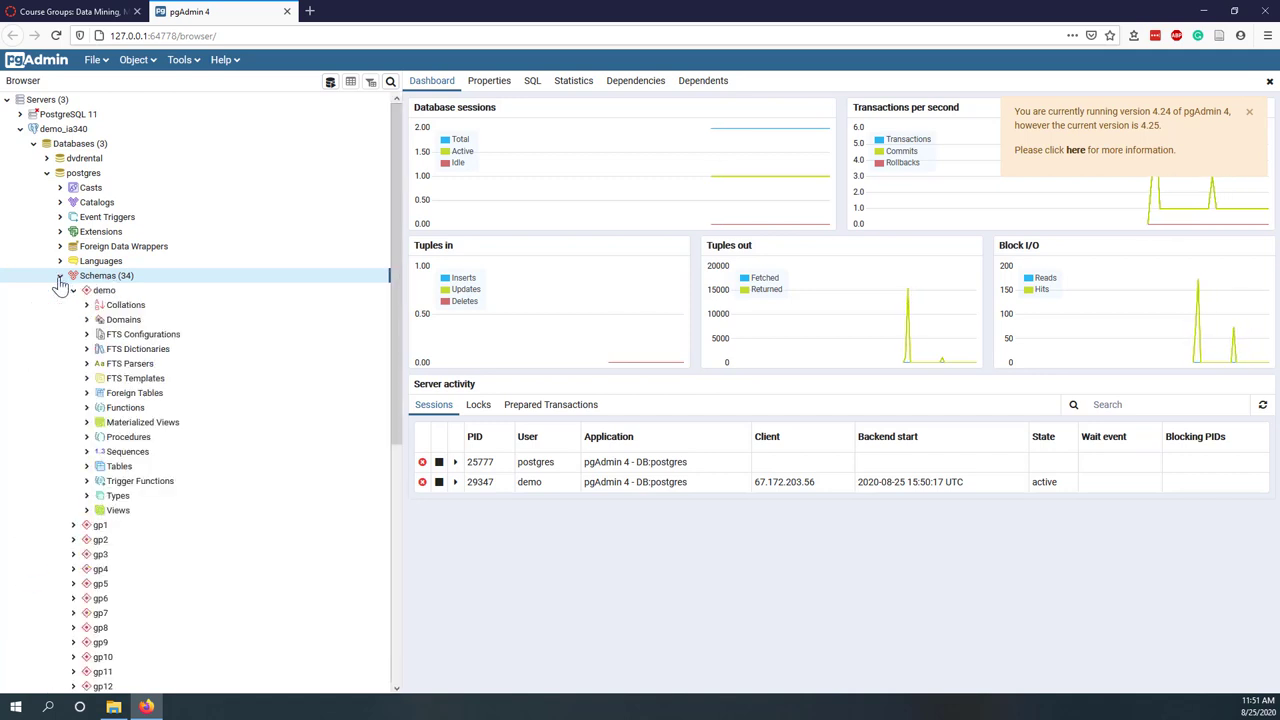
pyautogui.click(72, 290)
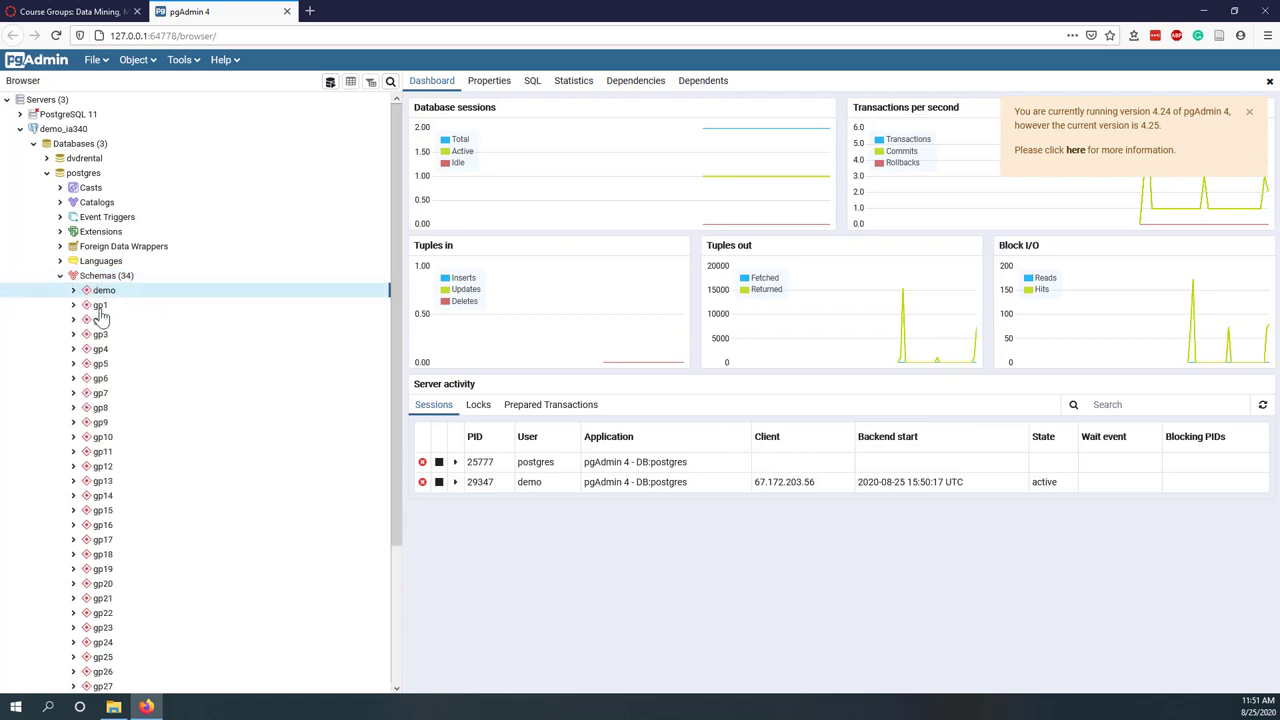
# Look through the demo, gp group and public schemas of the postgres database.
pyautogui.scroll(-3, 120, 493)
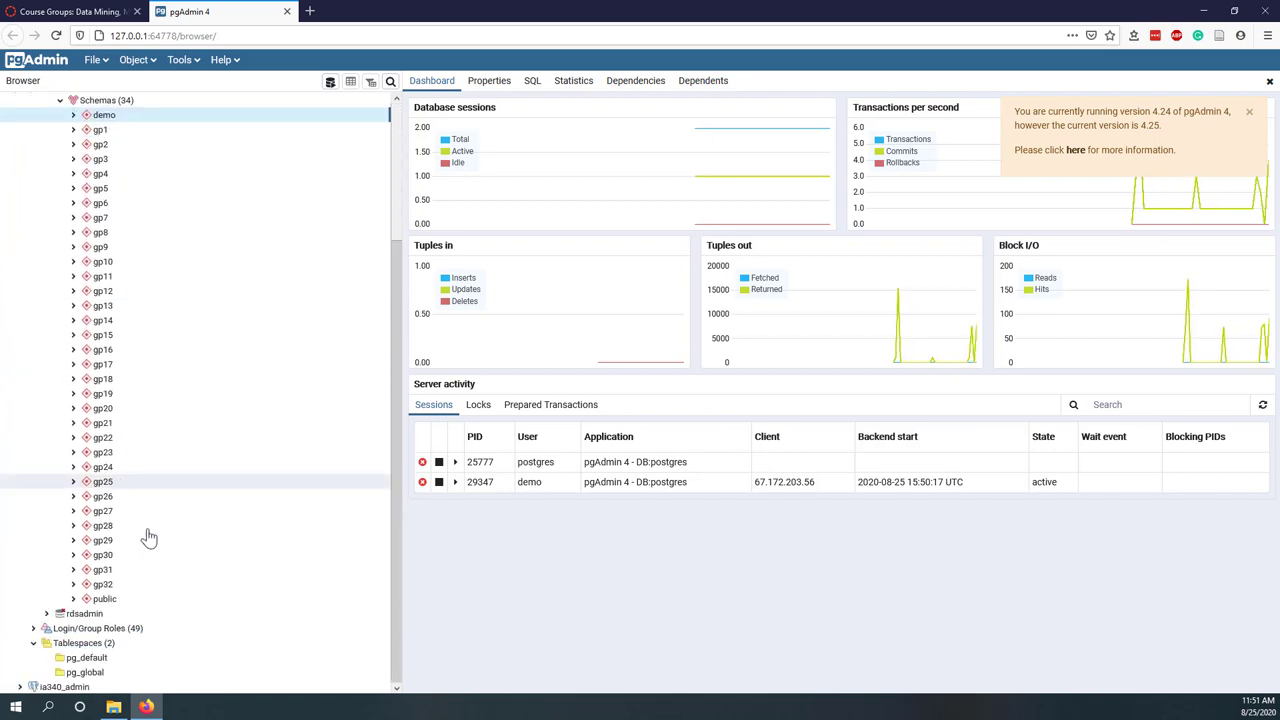
pyautogui.scroll(3, 160, 520)
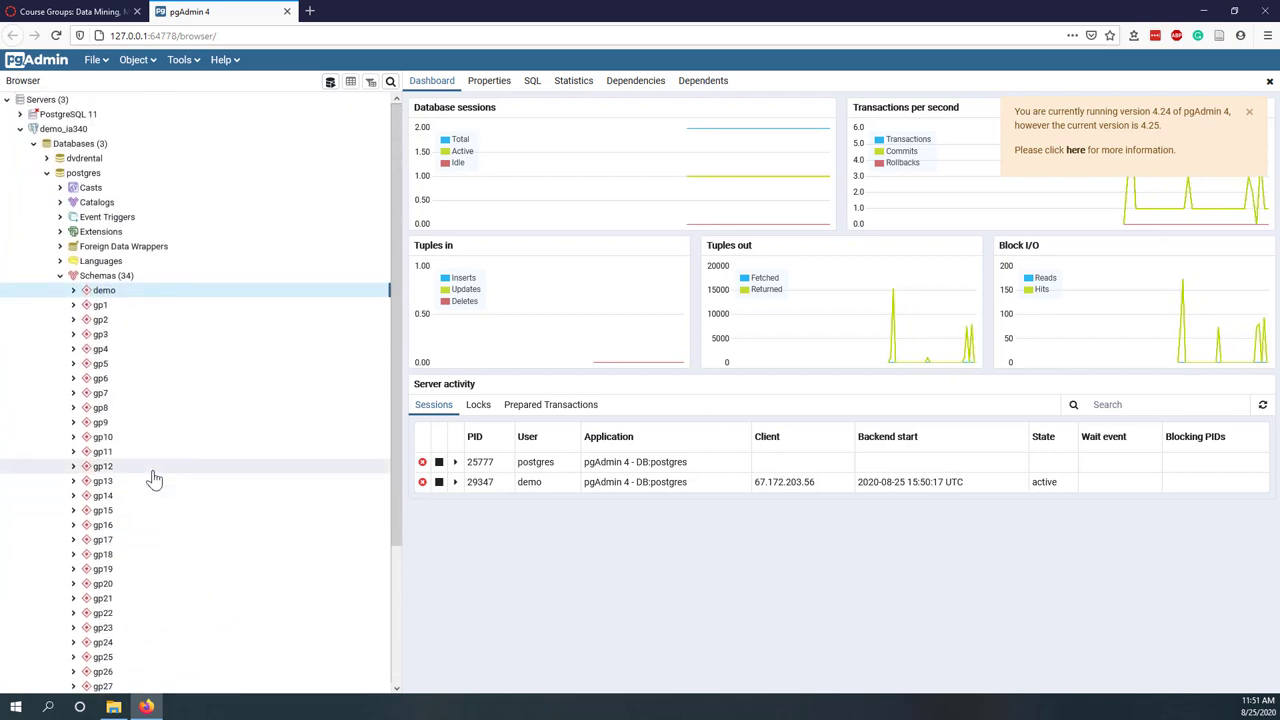
pyautogui.scroll(-3, 150, 480)
pyautogui.scroll(2, 145, 468)
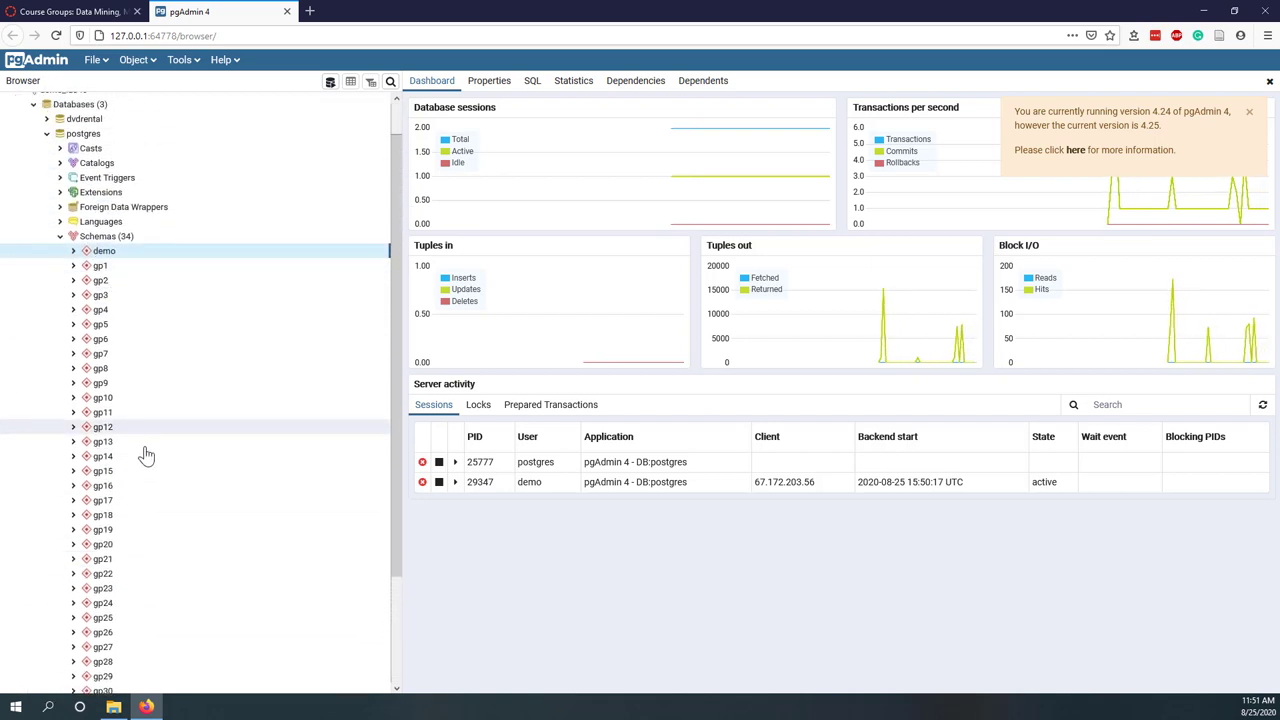
pyautogui.scroll(-3, 118, 470)
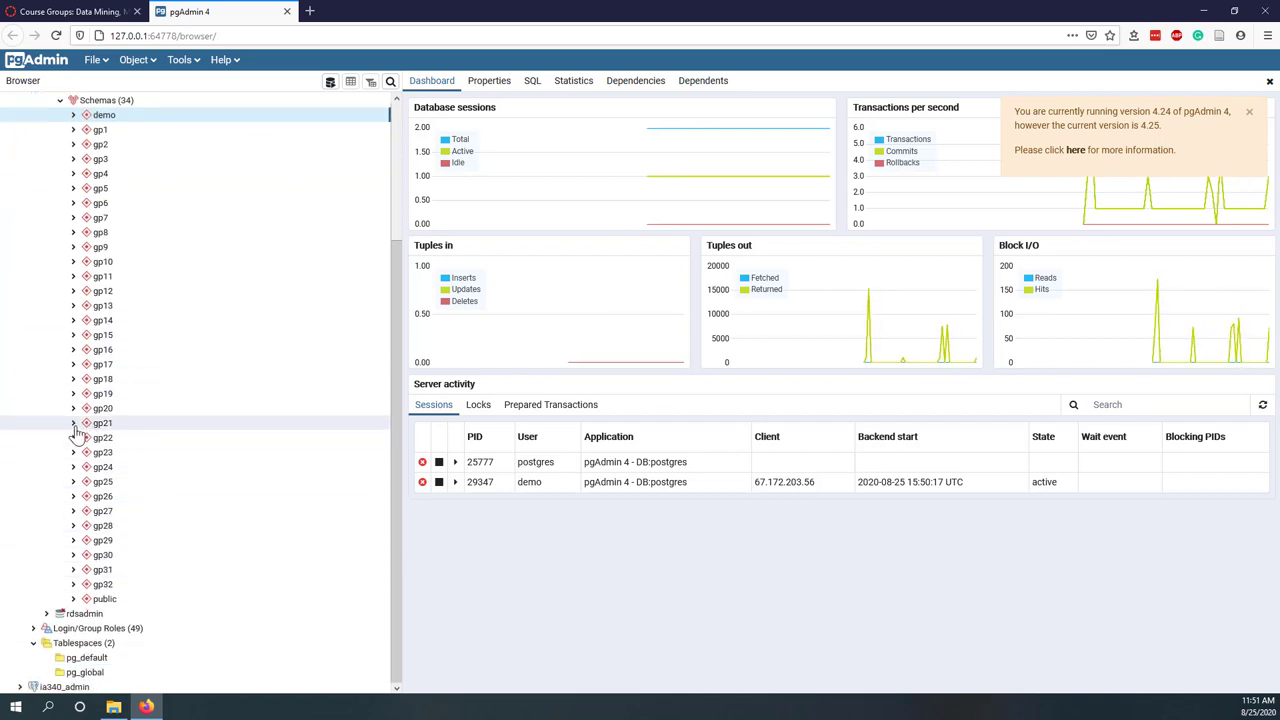
pyautogui.scroll(3, 76, 432)
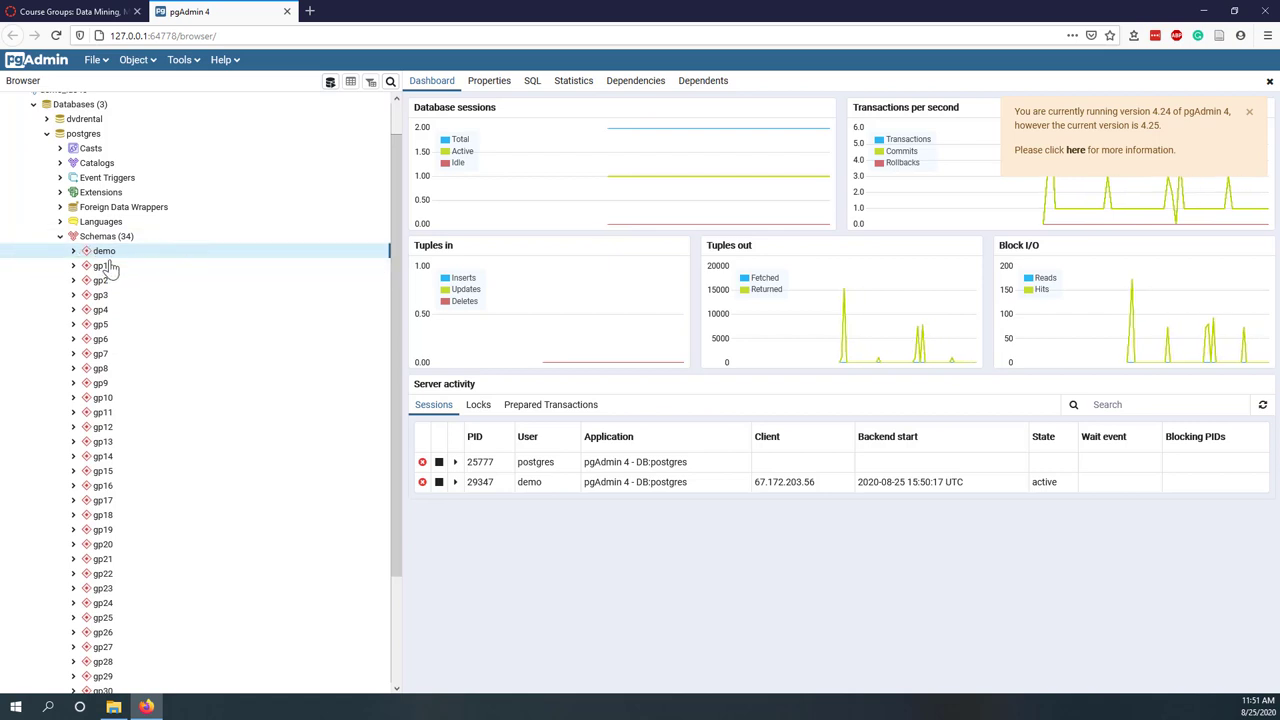
# Expand the demo schema and check its Functions, Tables and Views for existing objects.
pyautogui.click(72, 251)
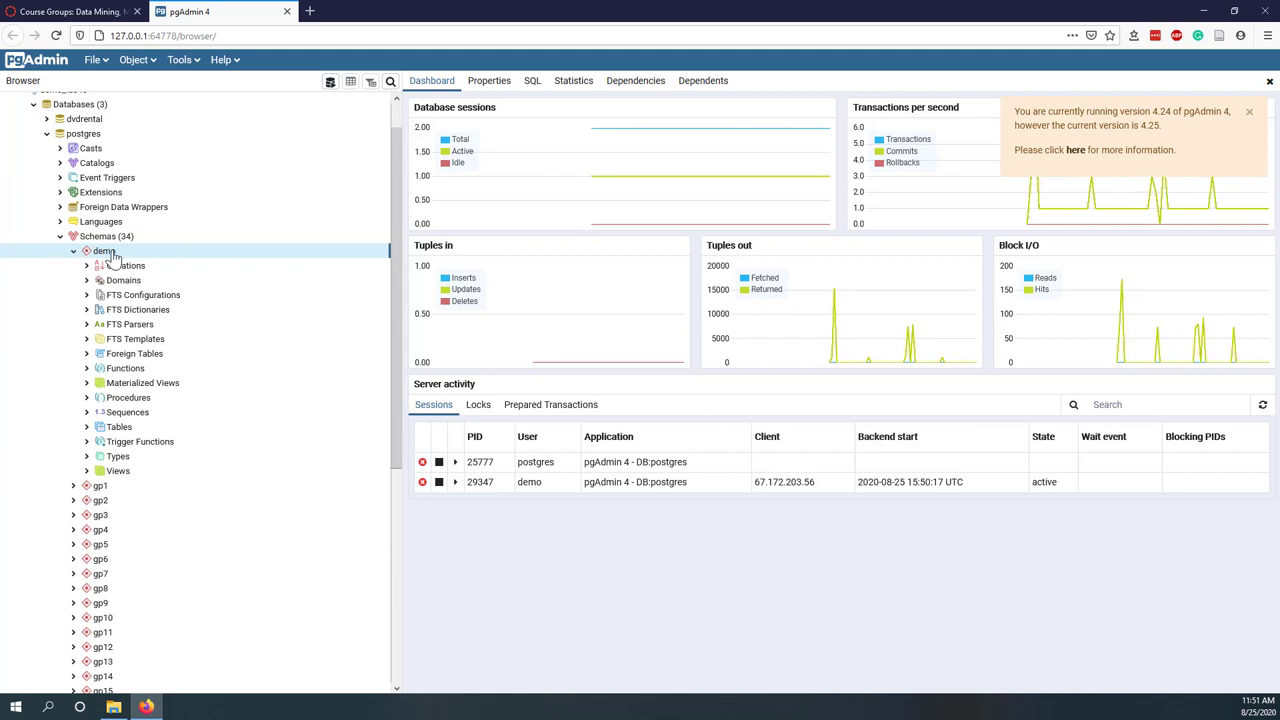
pyautogui.click(96, 370)
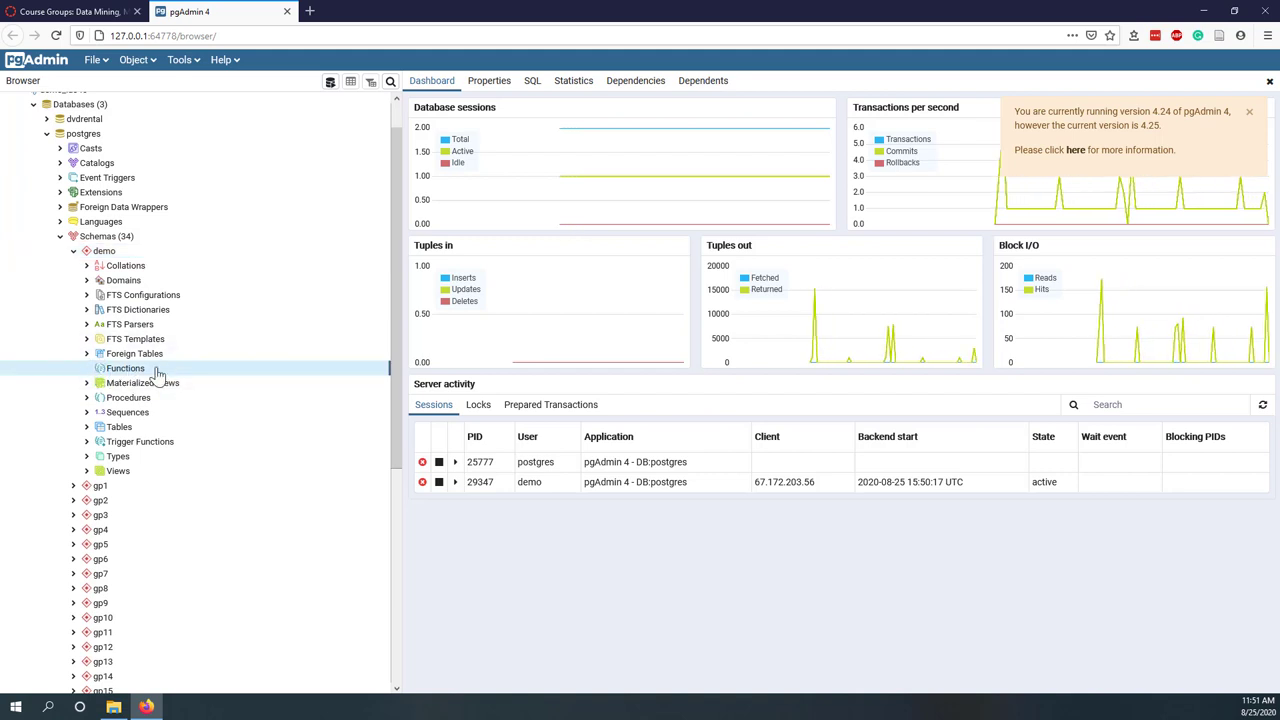
pyautogui.click(112, 428)
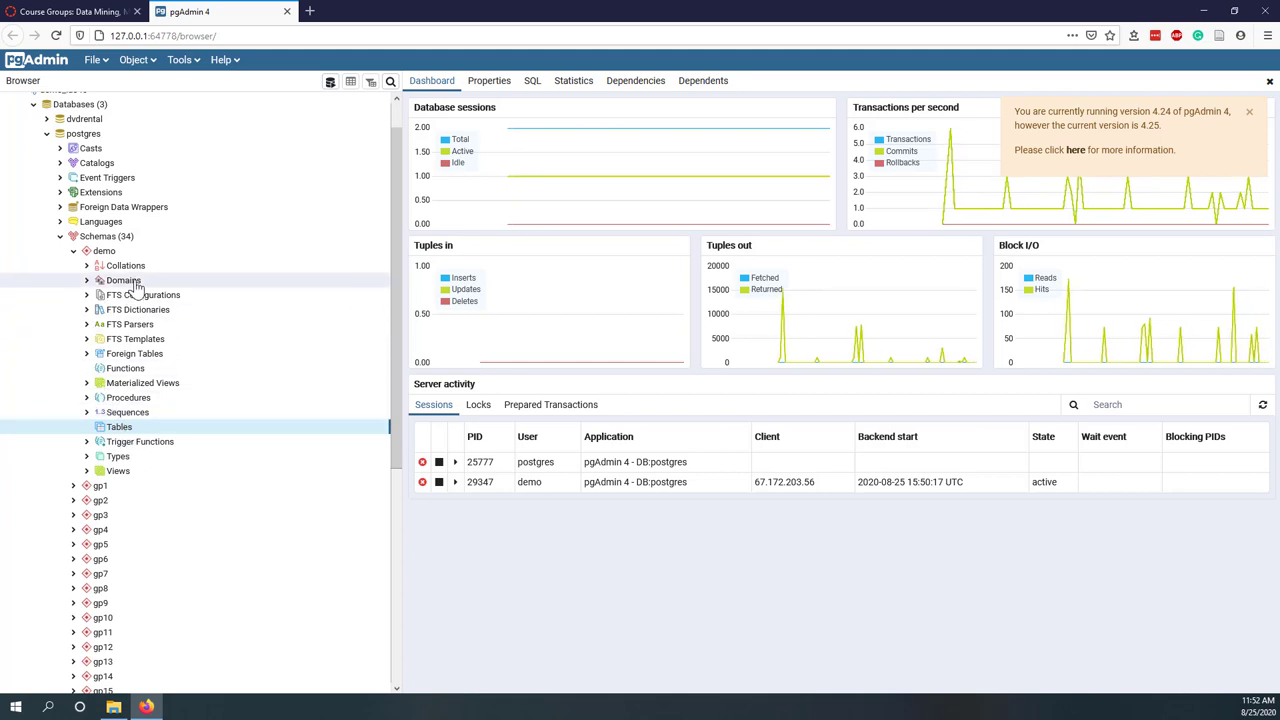
pyautogui.click(87, 473)
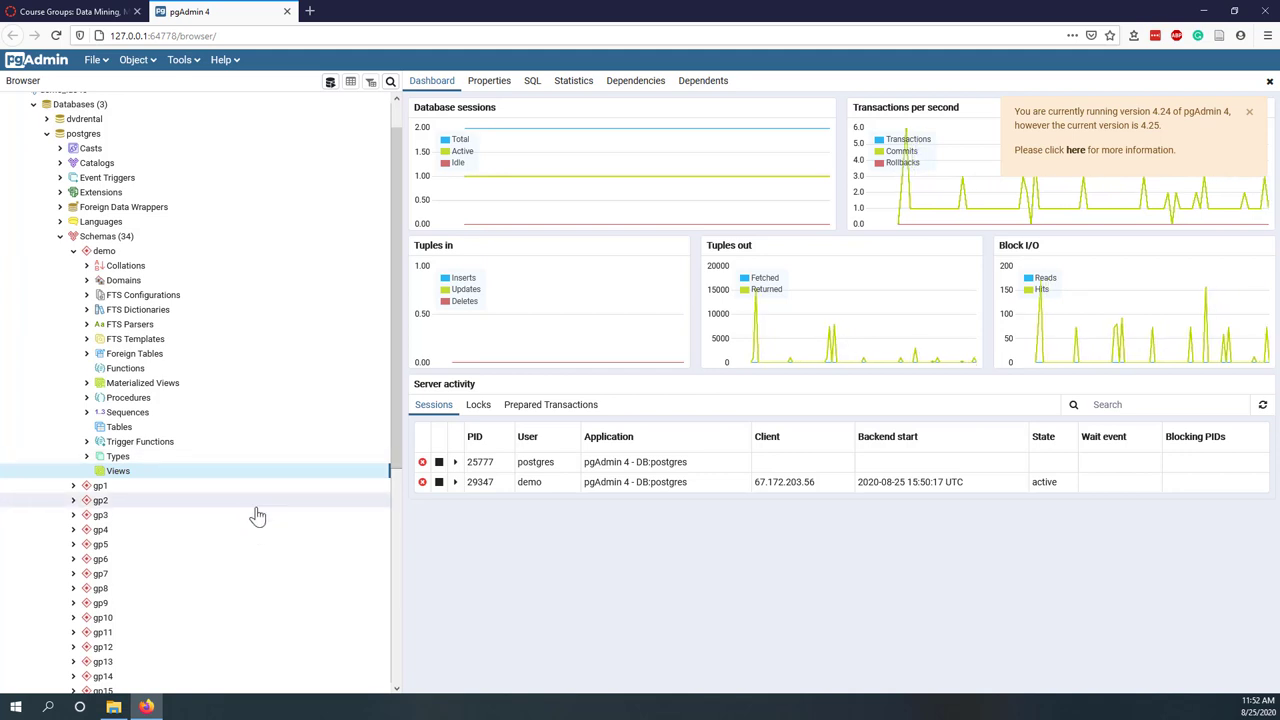
# View the server's tablespaces, expand Login/Group Roles, and compare the roles with the gp schemas.
pyautogui.scroll(-5, 257, 515)
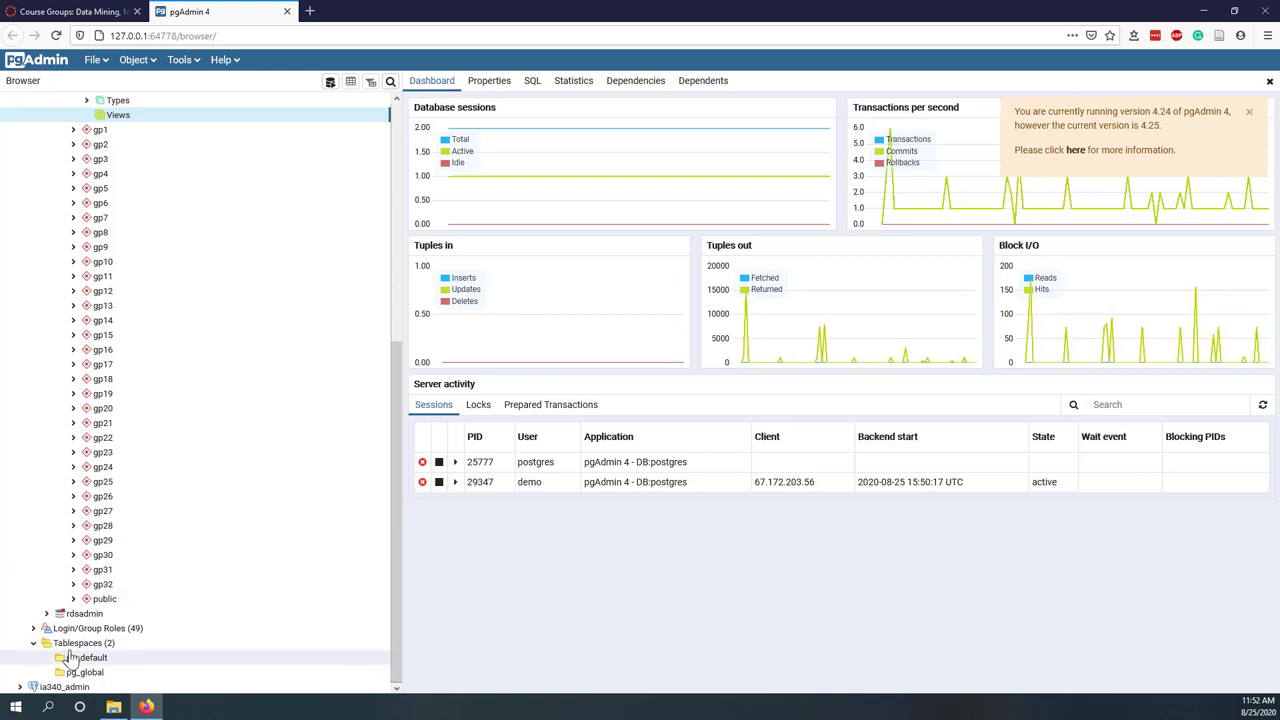
pyautogui.click(84, 646)
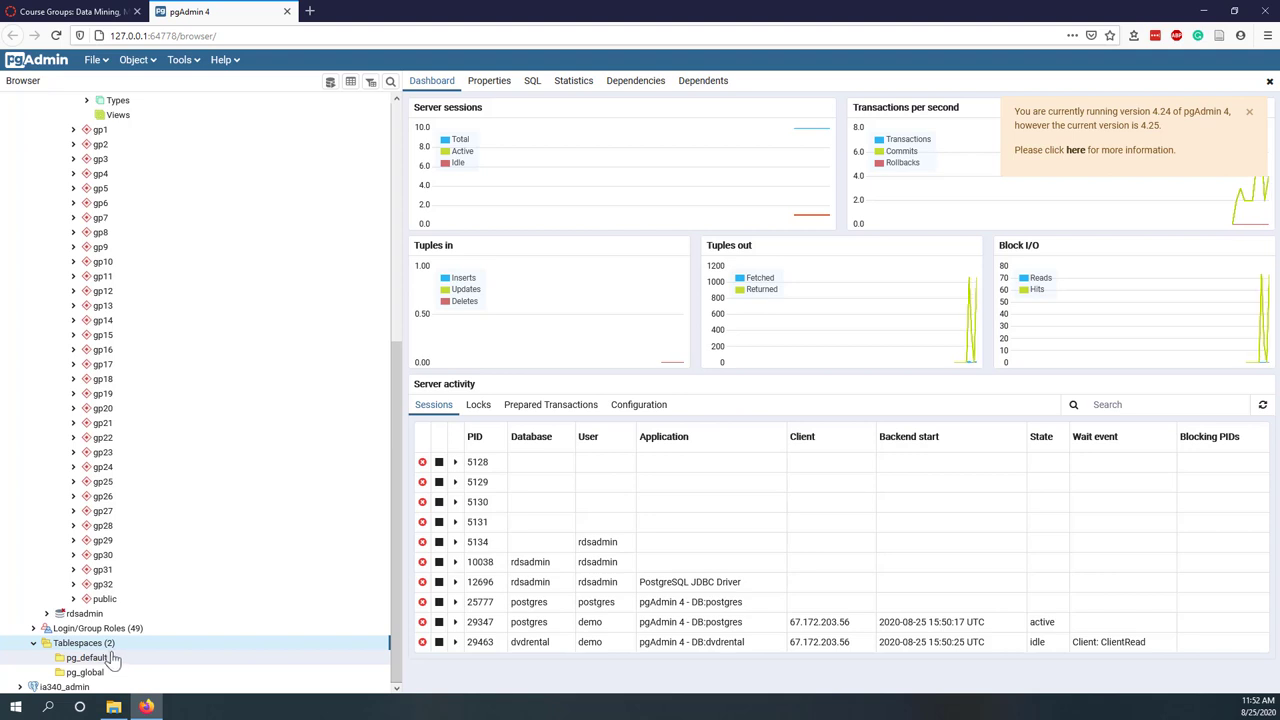
pyautogui.click(33, 629)
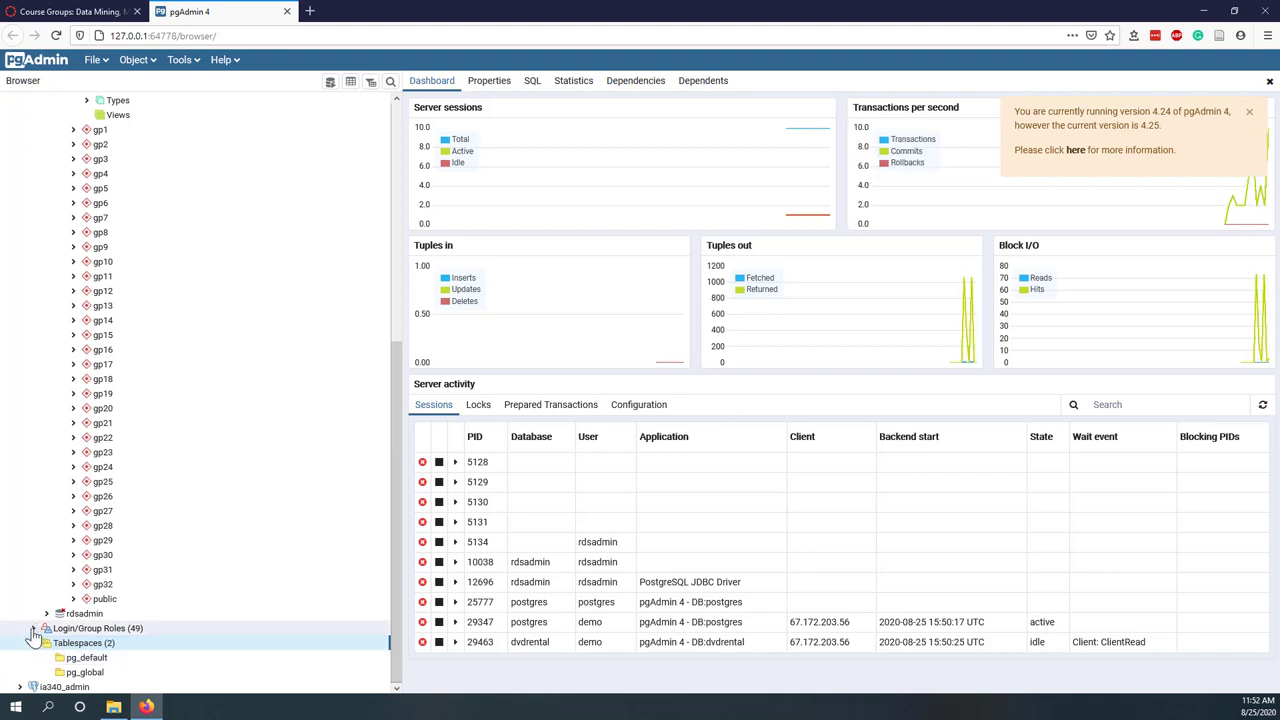
pyautogui.scroll(-7, 157, 571)
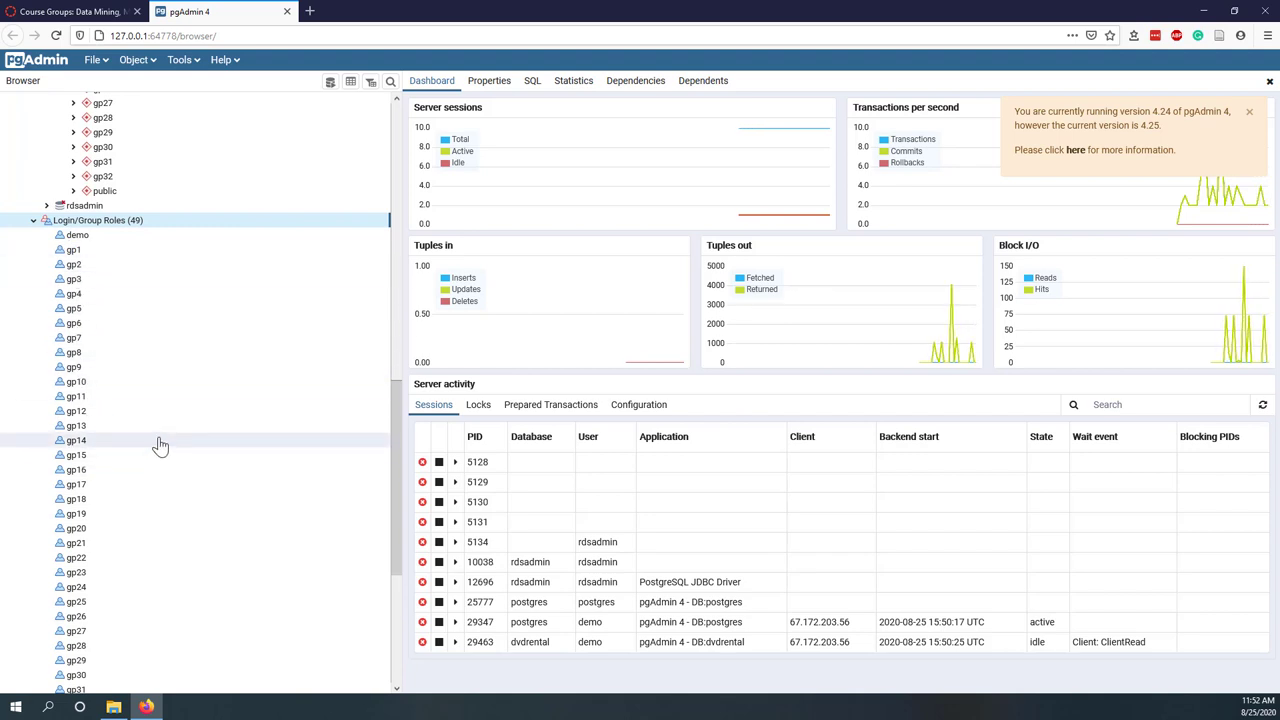
pyautogui.scroll(10, 152, 348)
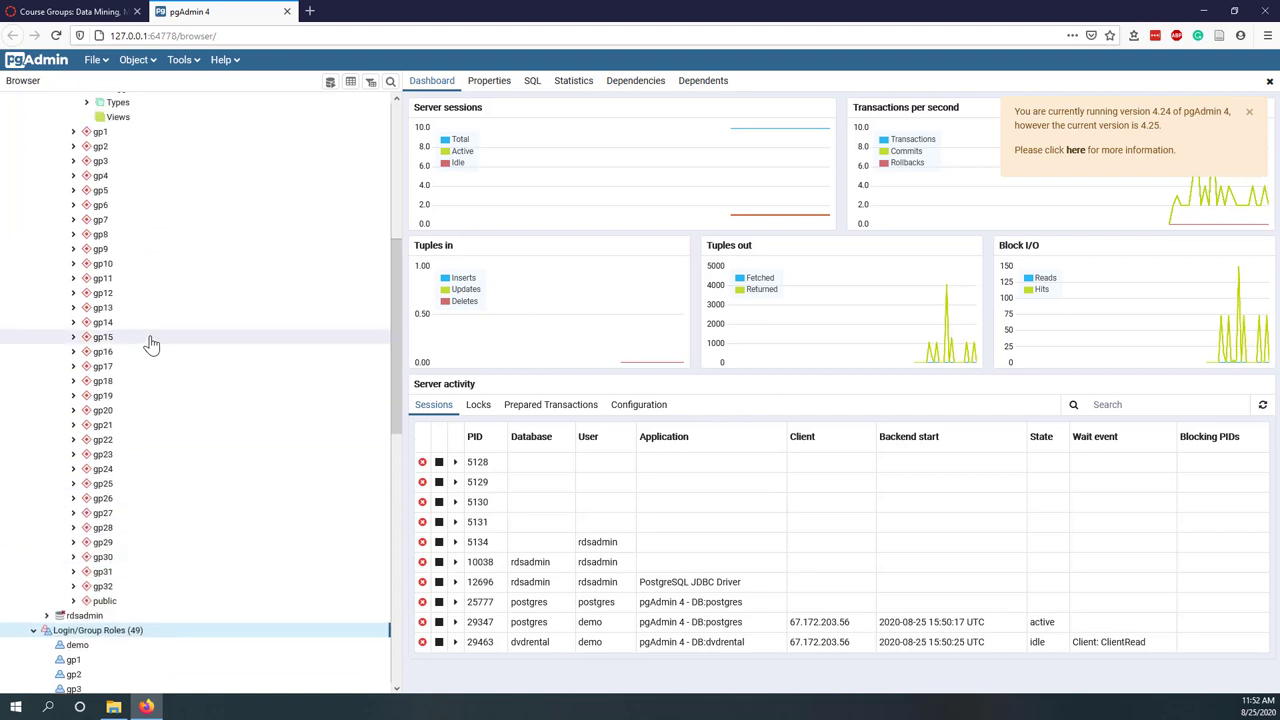
# Start a new table in the demo schema and name it teacher.
pyautogui.scroll(3, 150, 345)
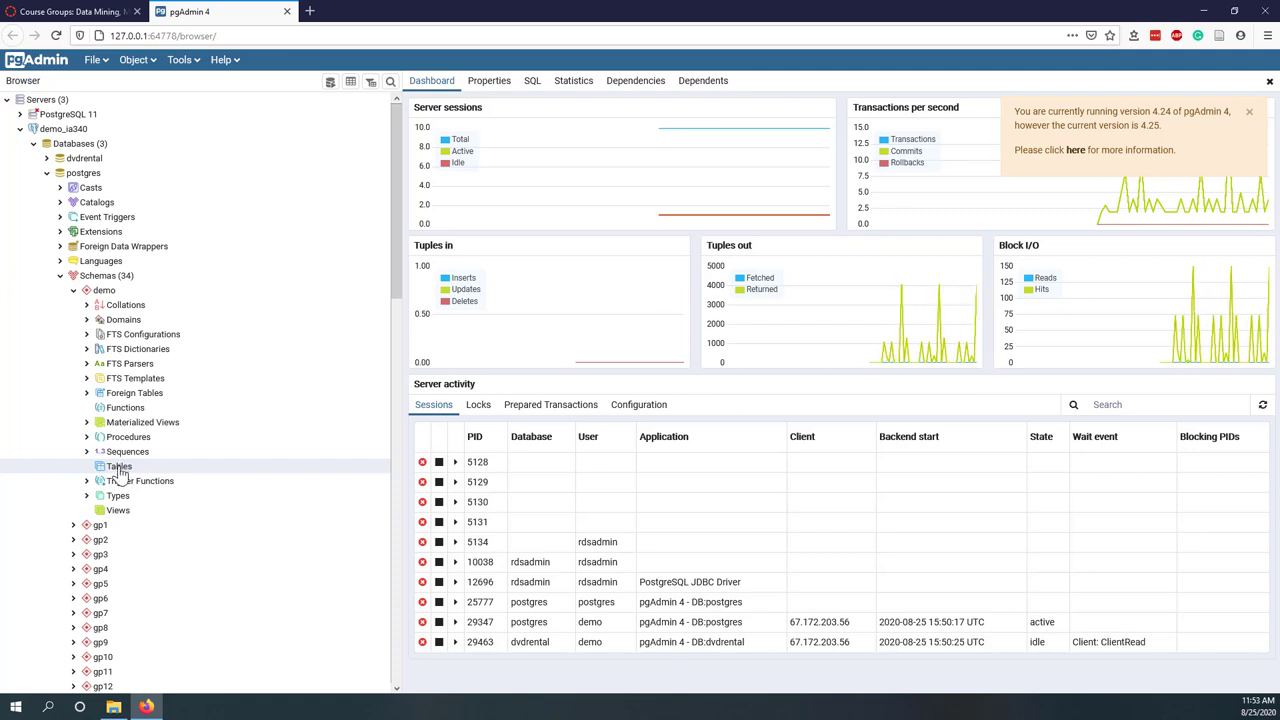
pyautogui.rightClick(118, 468)
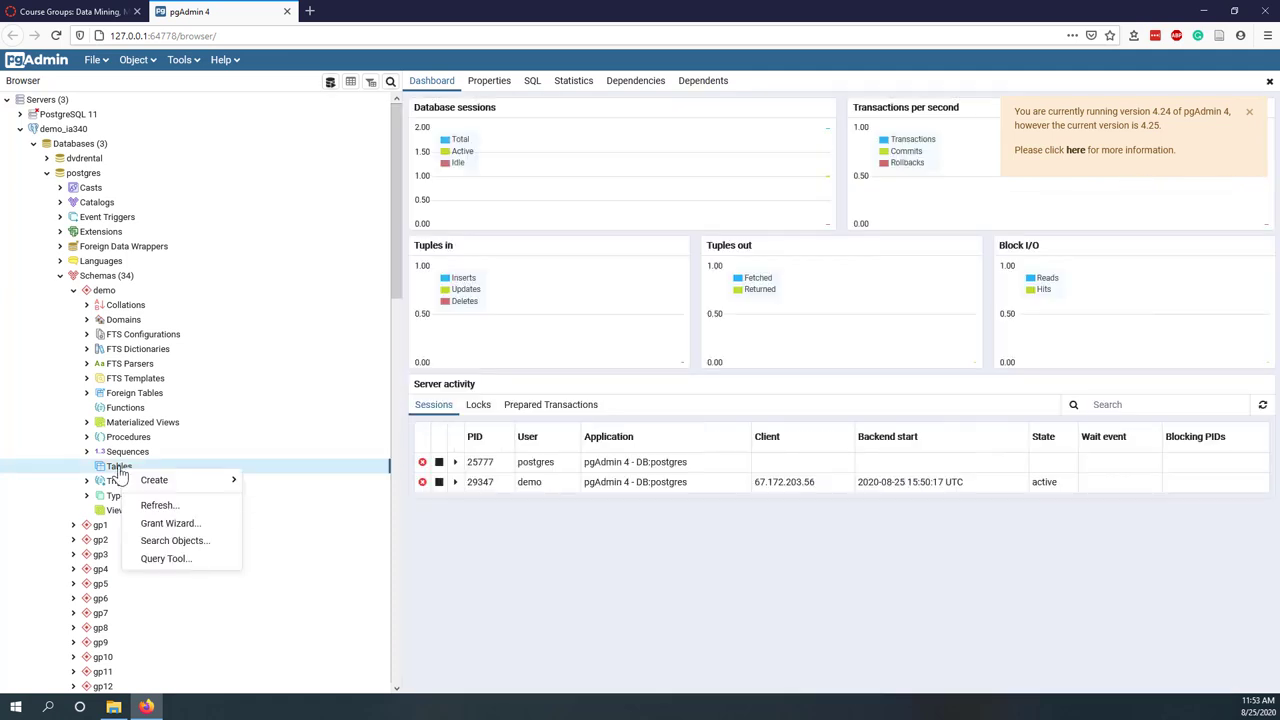
pyautogui.moveTo(145, 482)
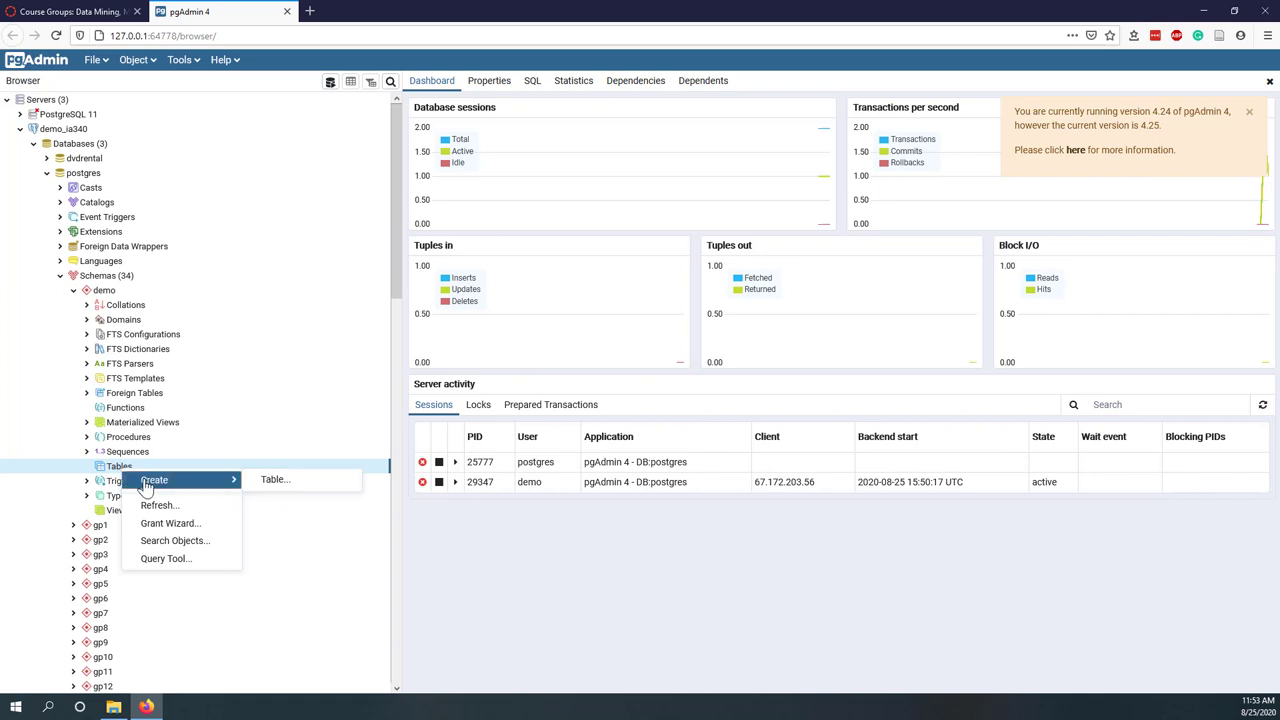
pyautogui.click(282, 484)
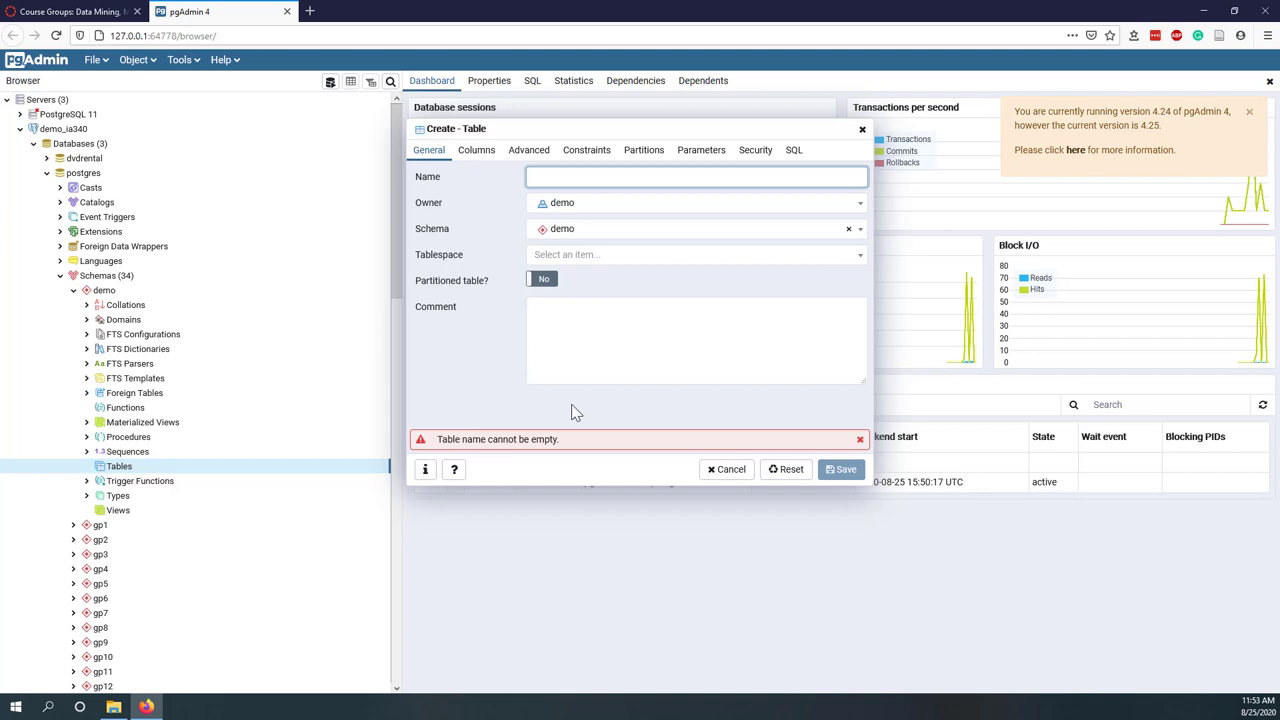
pyautogui.write('teacher')
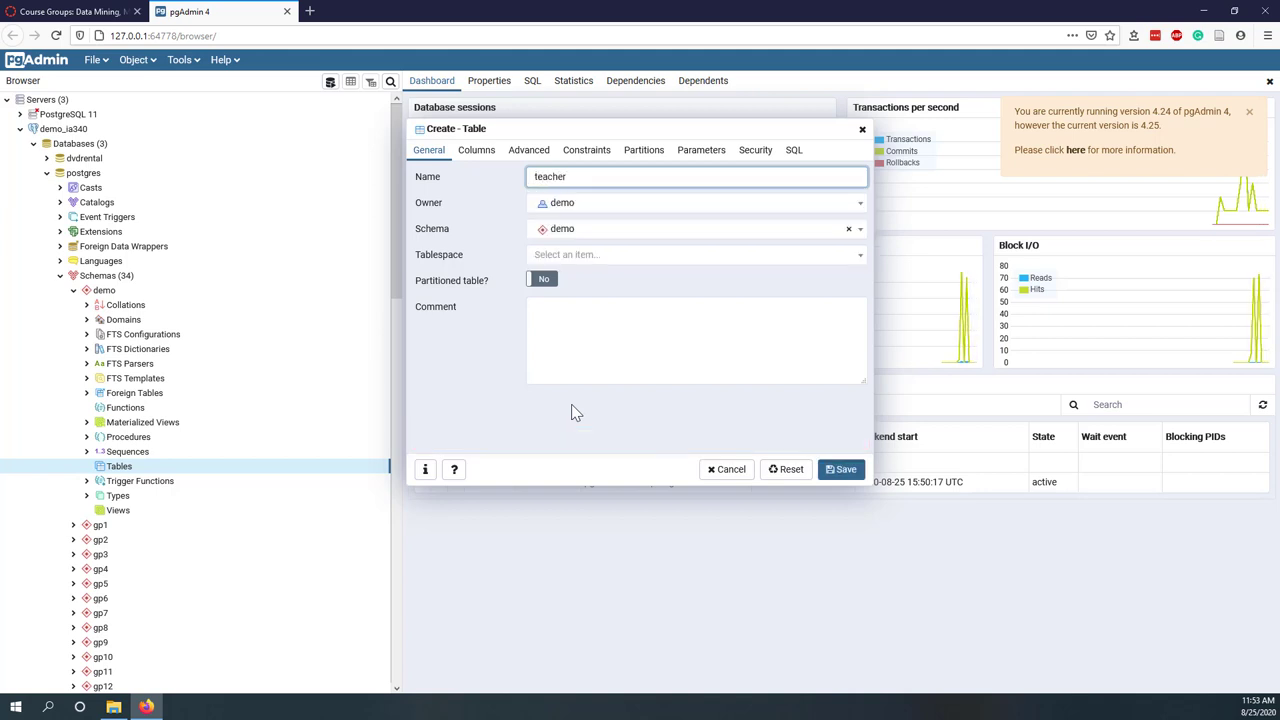
pyautogui.click(564, 426)
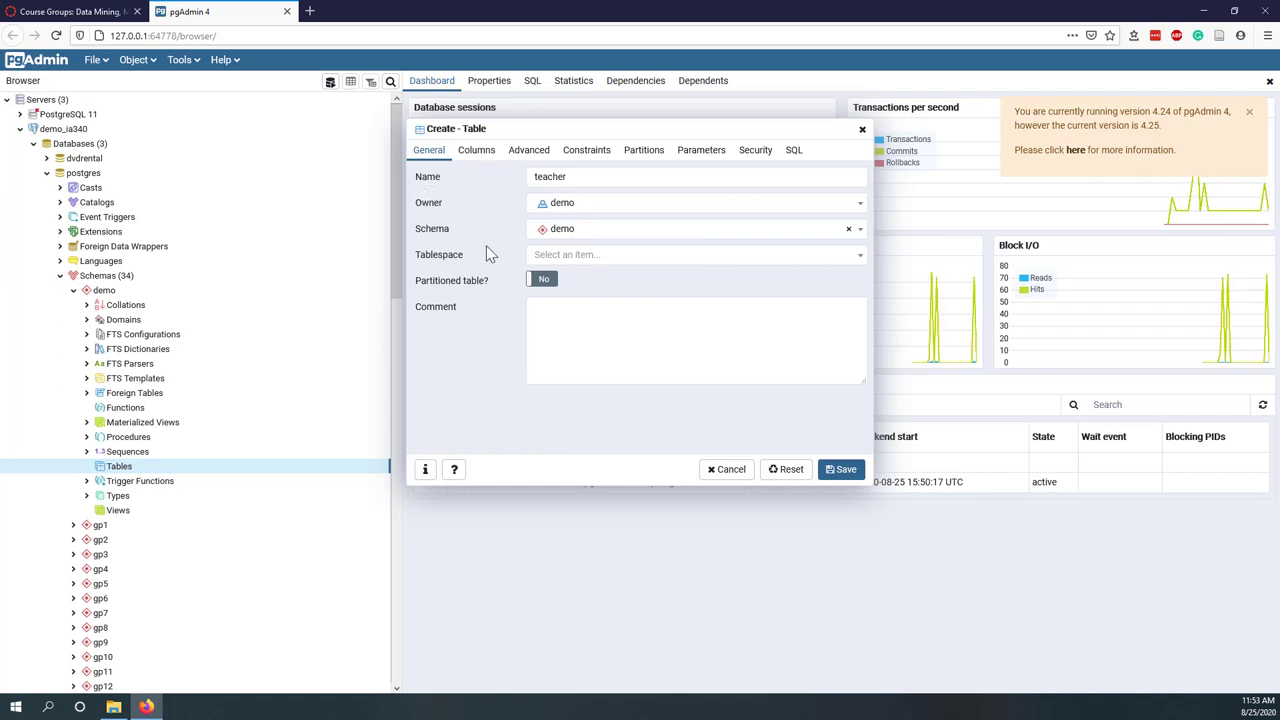
# Add a column named email to the new teacher table.
pyautogui.click(476, 152)
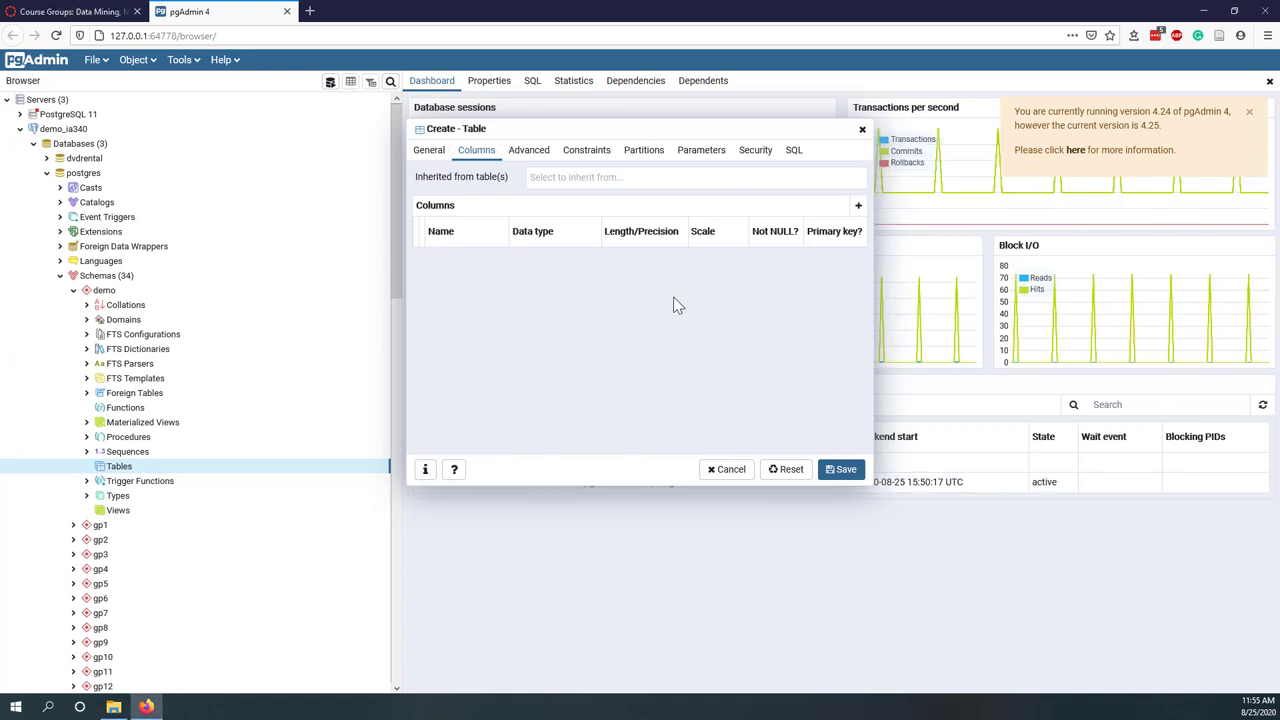
pyautogui.click(855, 204)
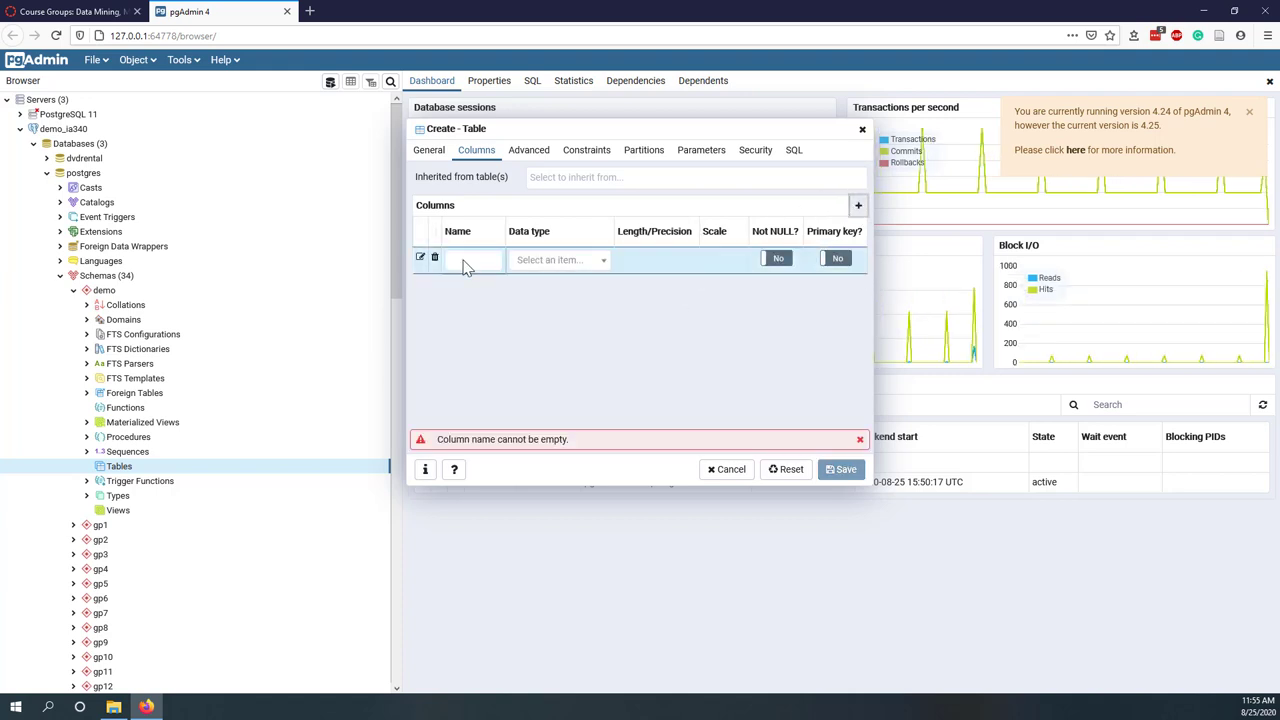
pyautogui.click(465, 265)
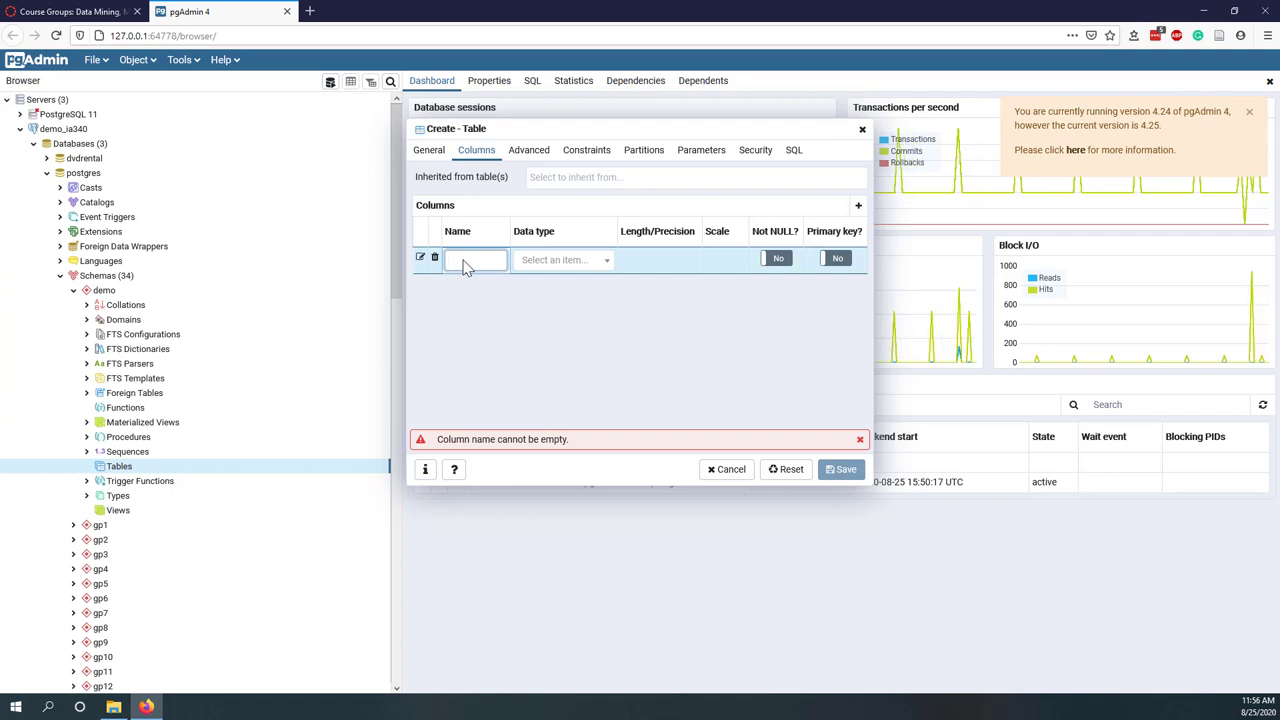
pyautogui.write('email')
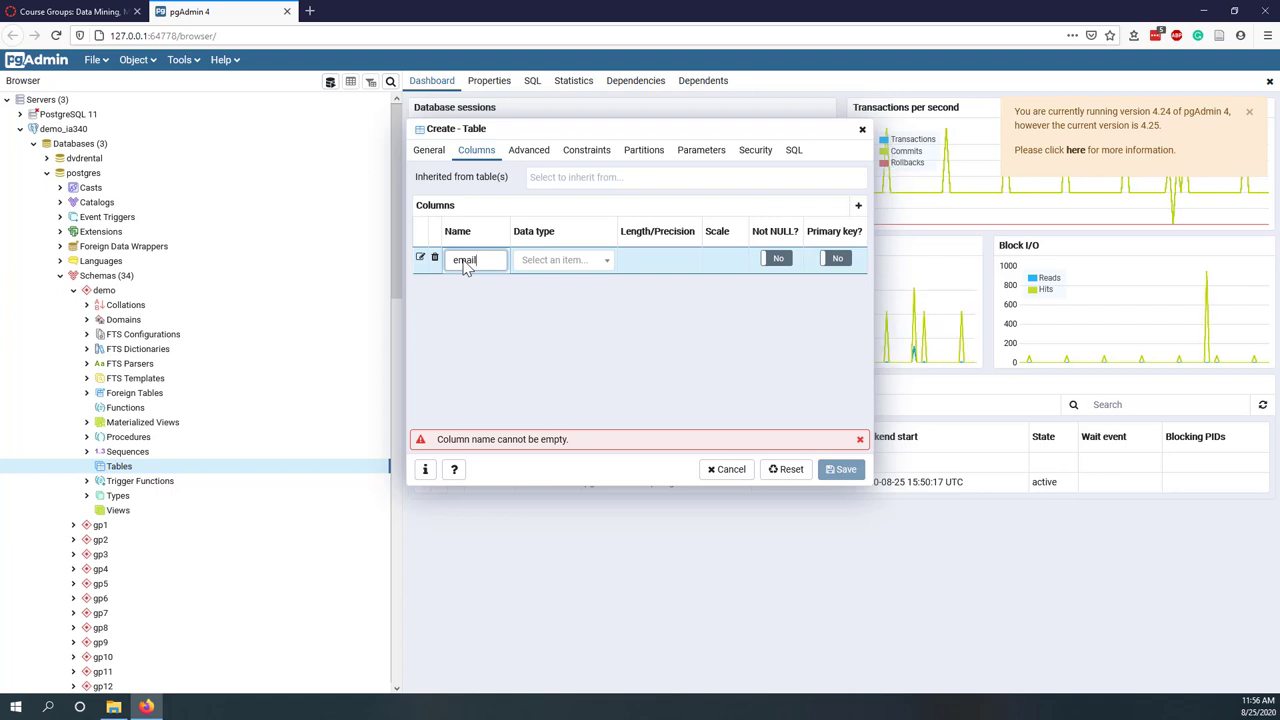
# Set the email column's data type to character varying.
pyautogui.click(557, 268)
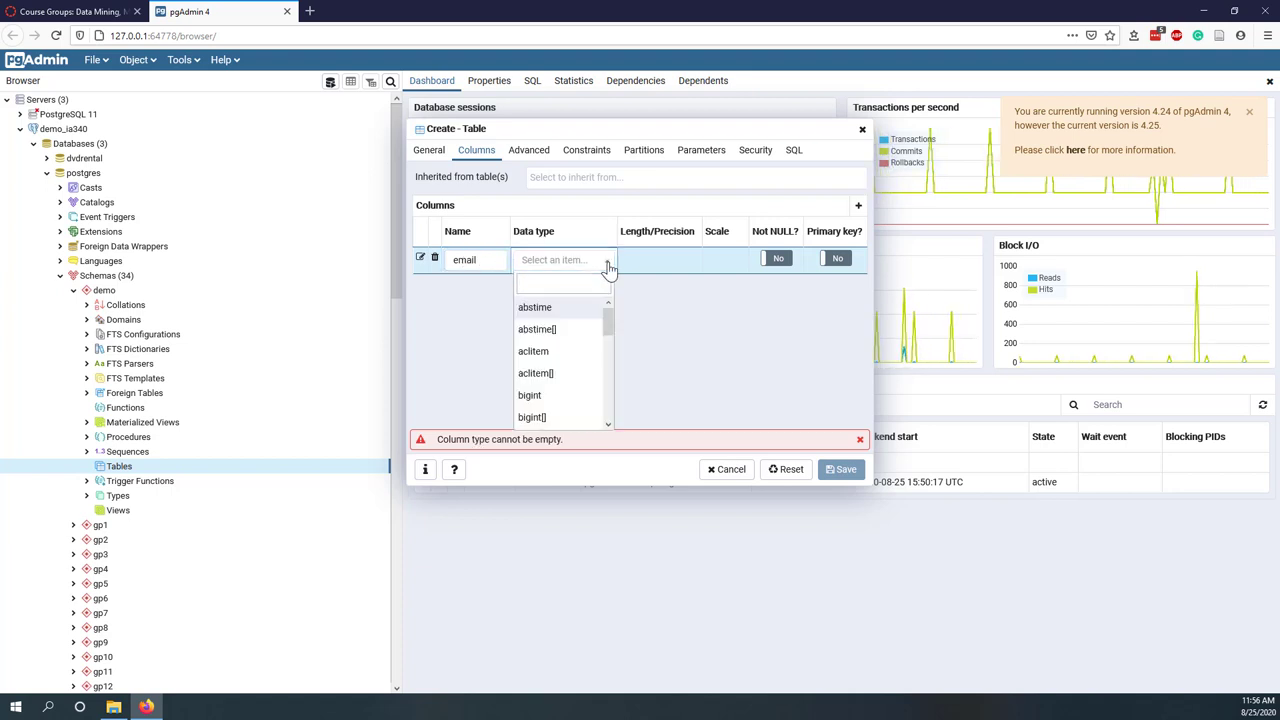
pyautogui.moveTo(607, 321); pyautogui.dragTo(610, 424)
pyautogui.scroll(-10, 566, 377)
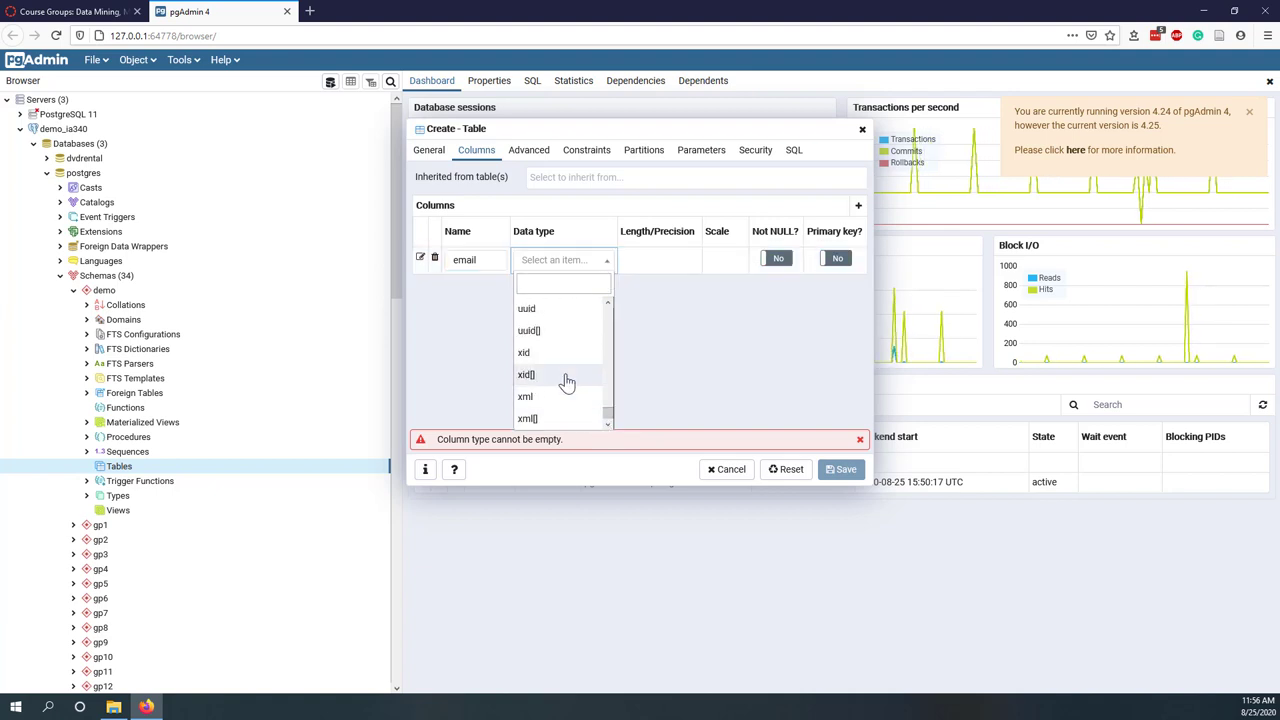
pyautogui.scroll(15, 566, 377)
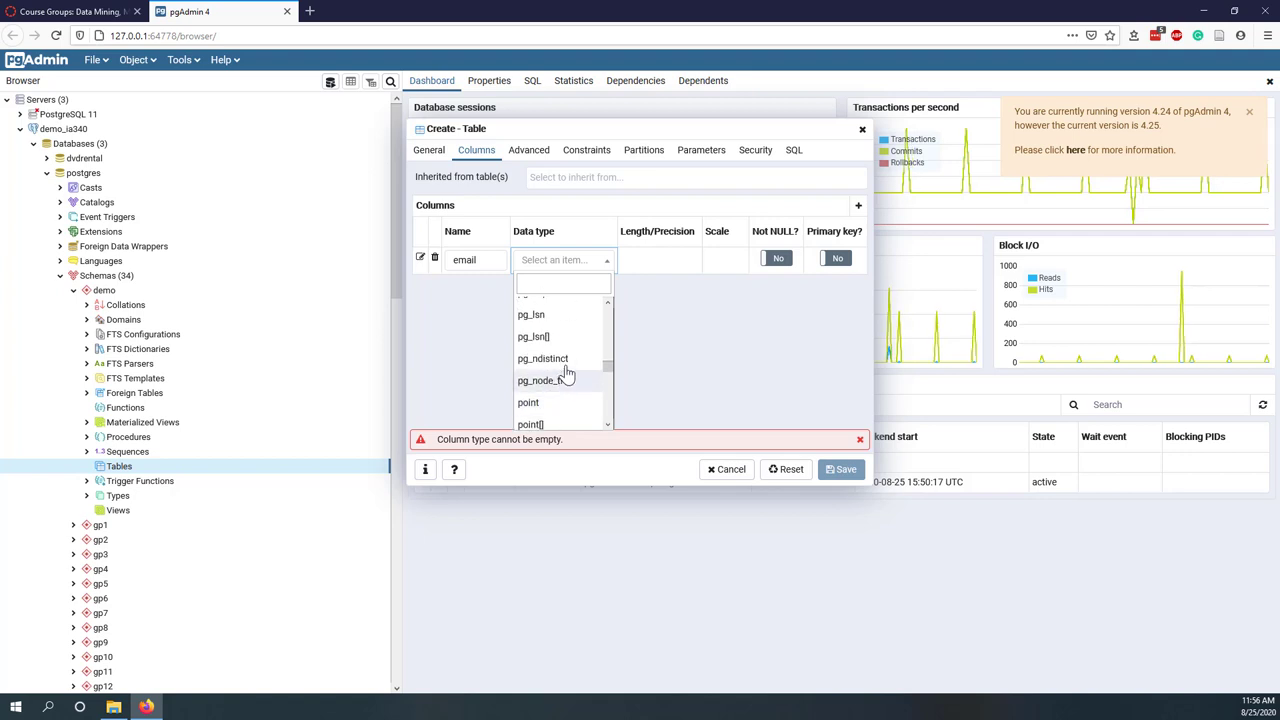
pyautogui.scroll(10, 564, 372)
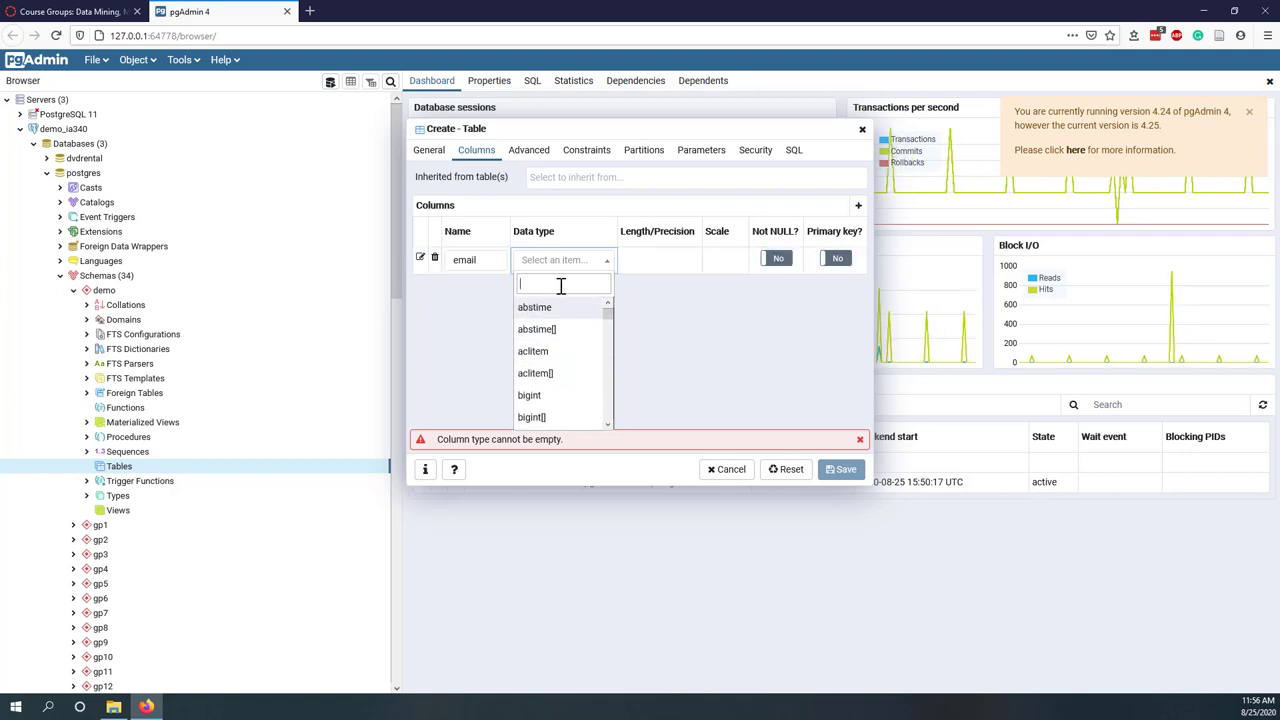
pyautogui.write('ch')
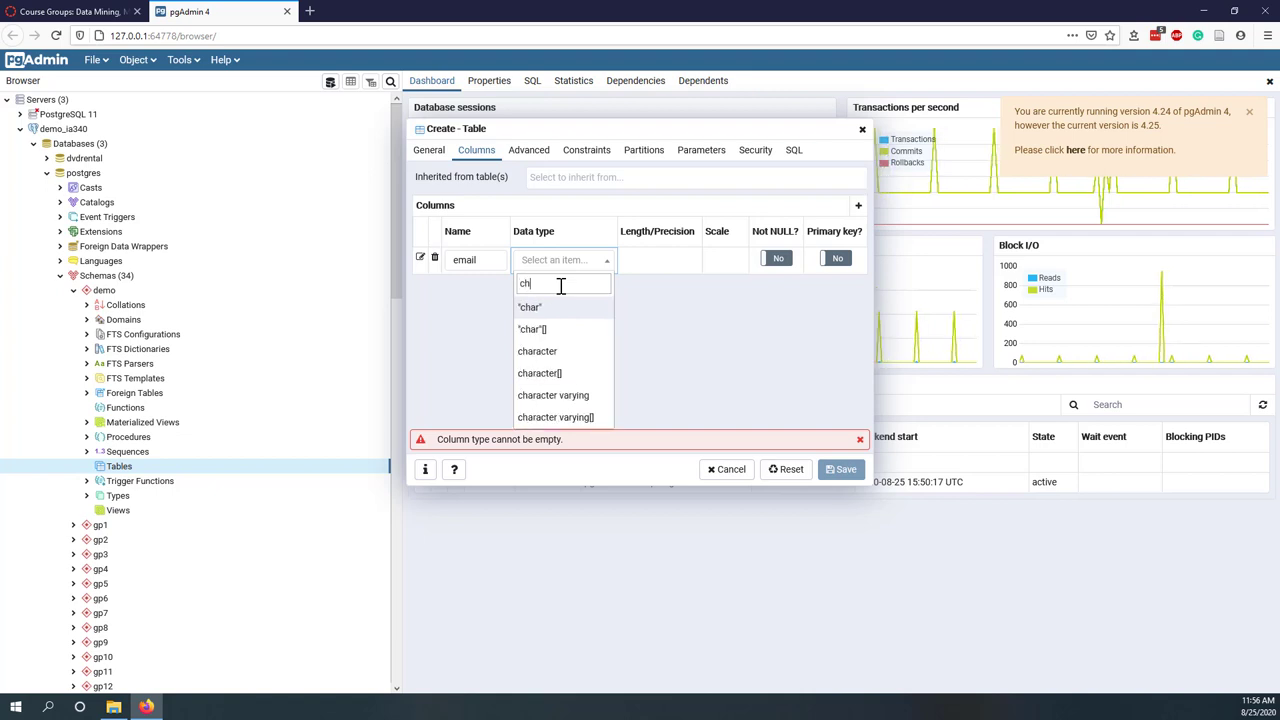
pyautogui.click(562, 398)
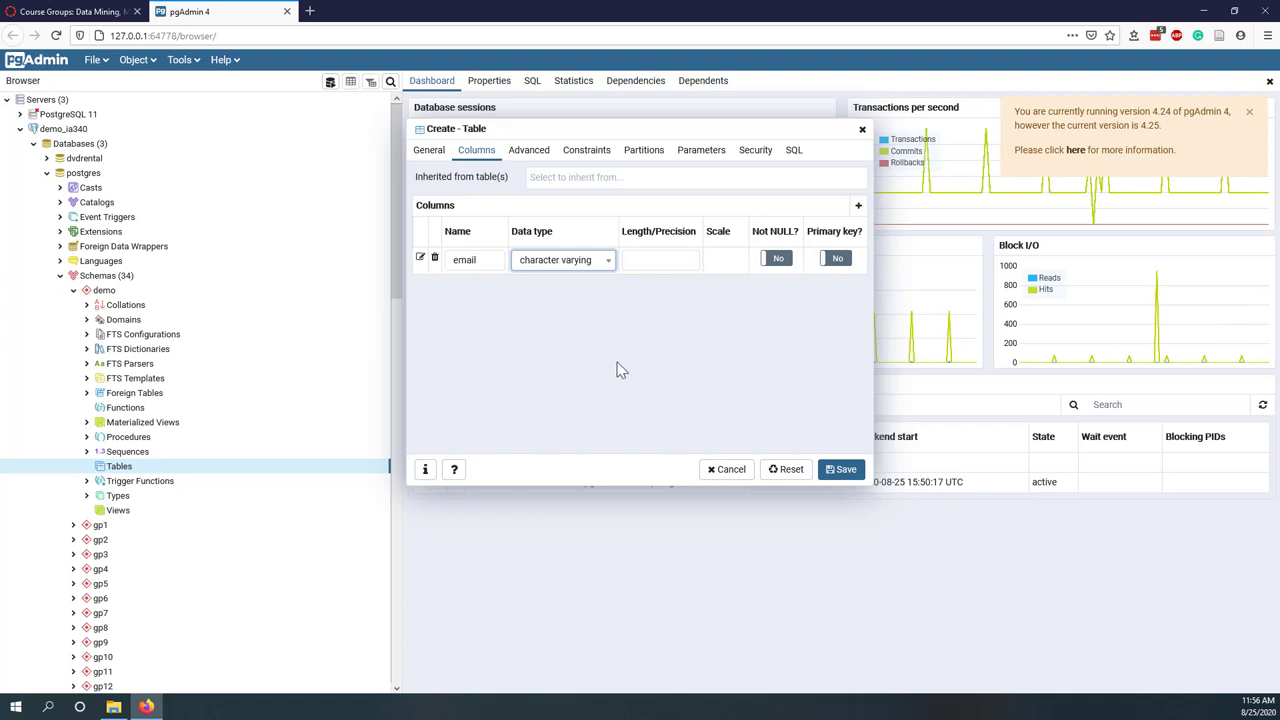
# Set the email column's length to 50 and make it the primary key.
pyautogui.click(638, 266)
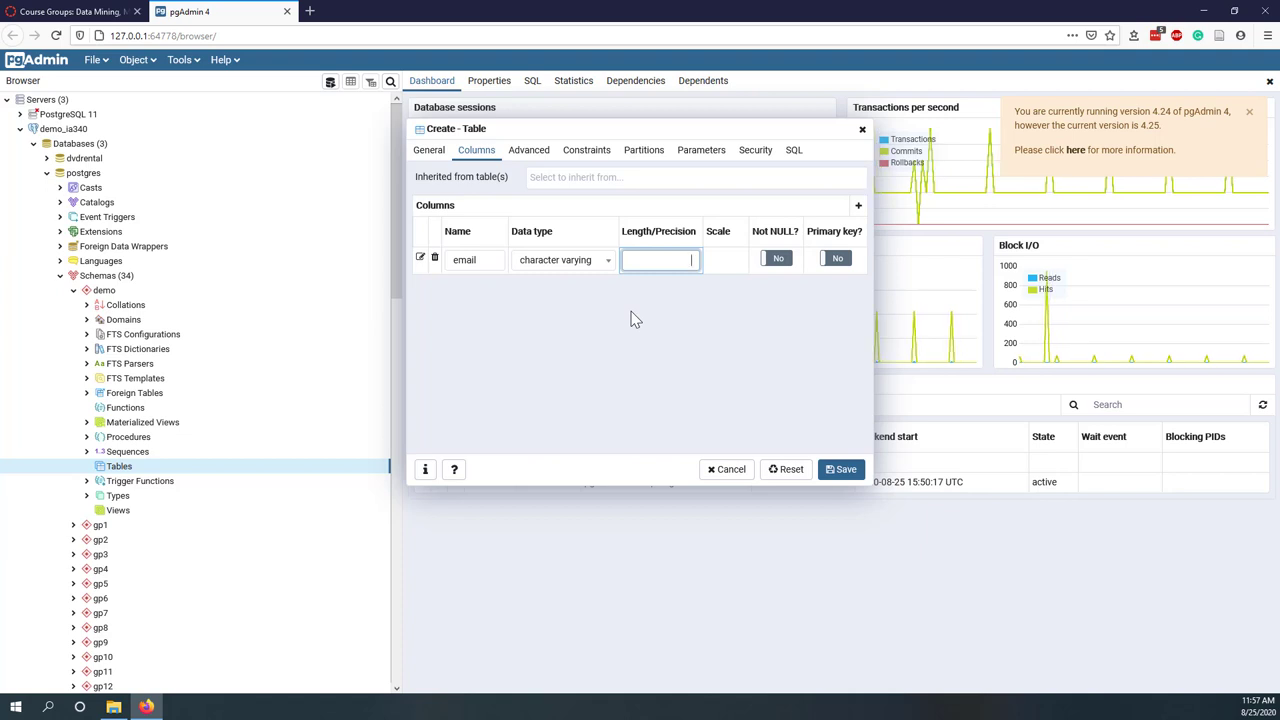
pyautogui.write('50')
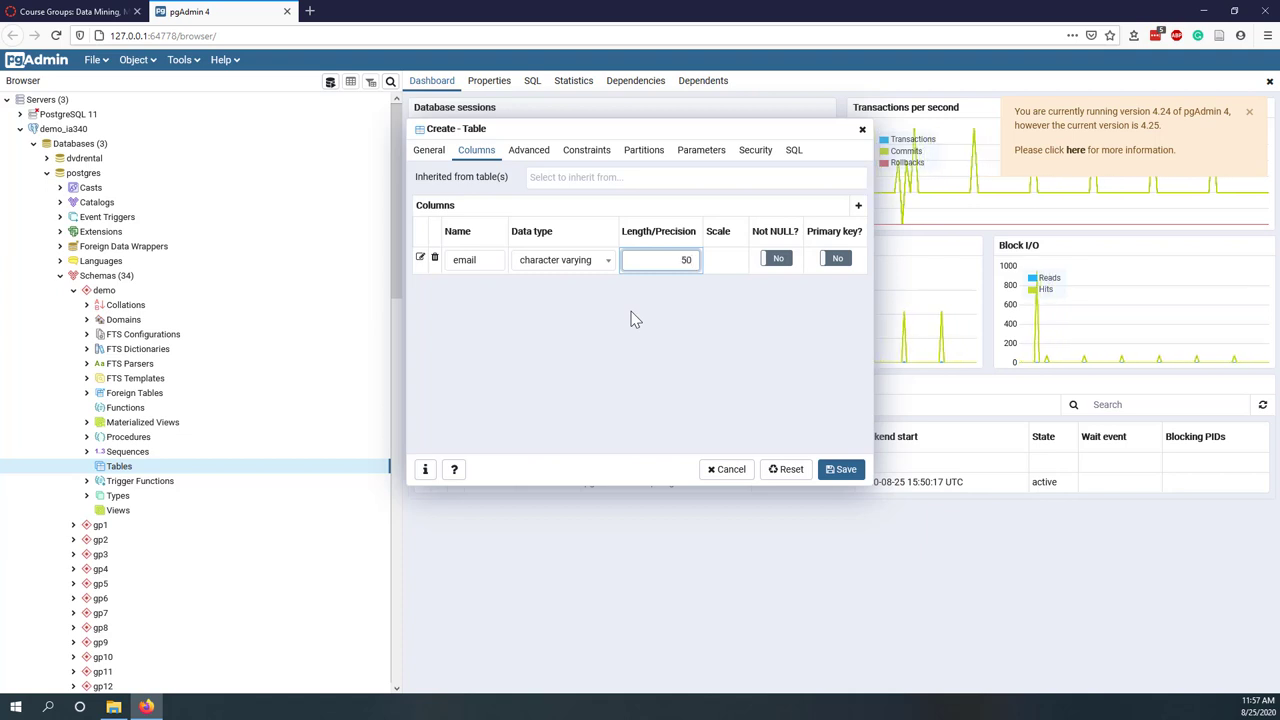
pyautogui.click(622, 332)
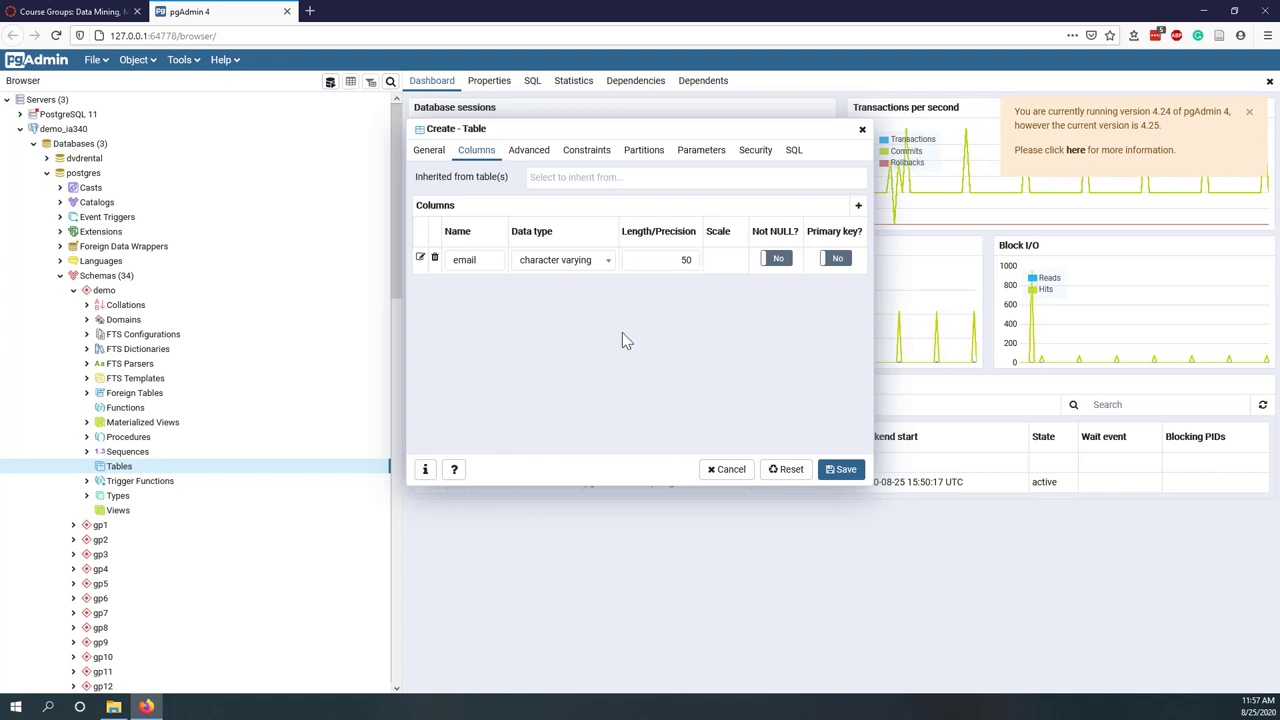
pyautogui.click(836, 262)
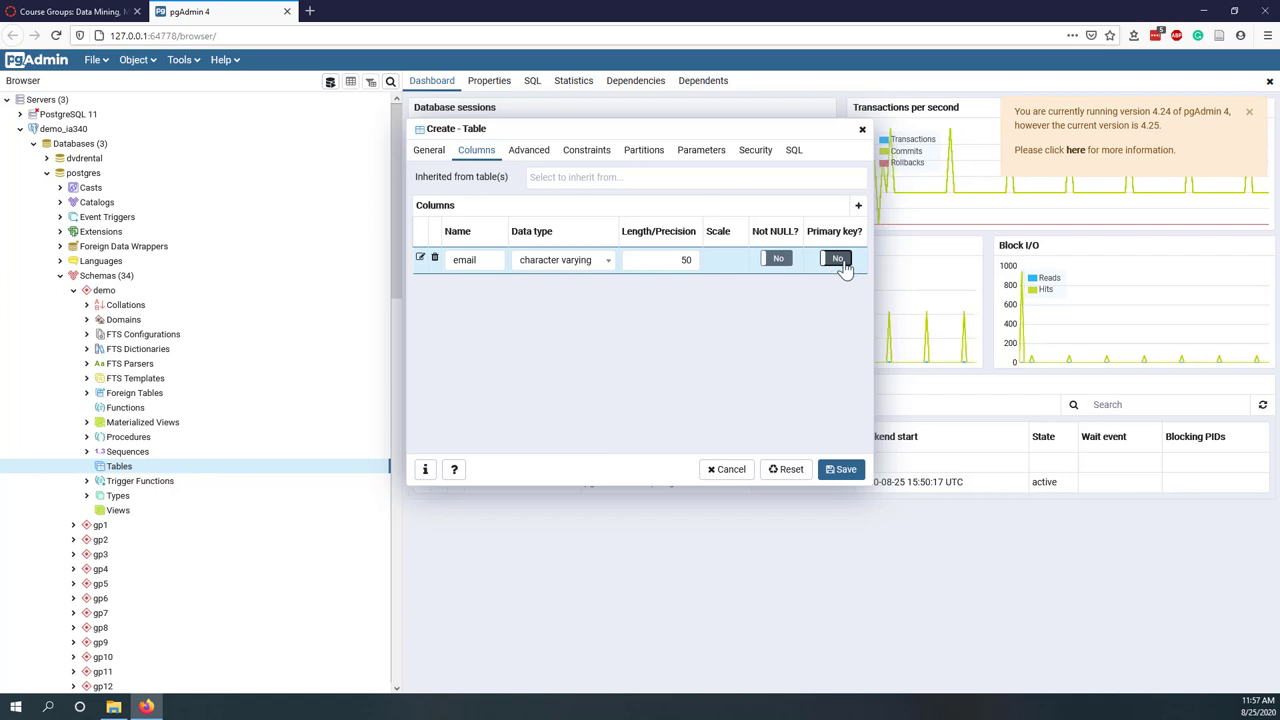
pyautogui.click(840, 262)
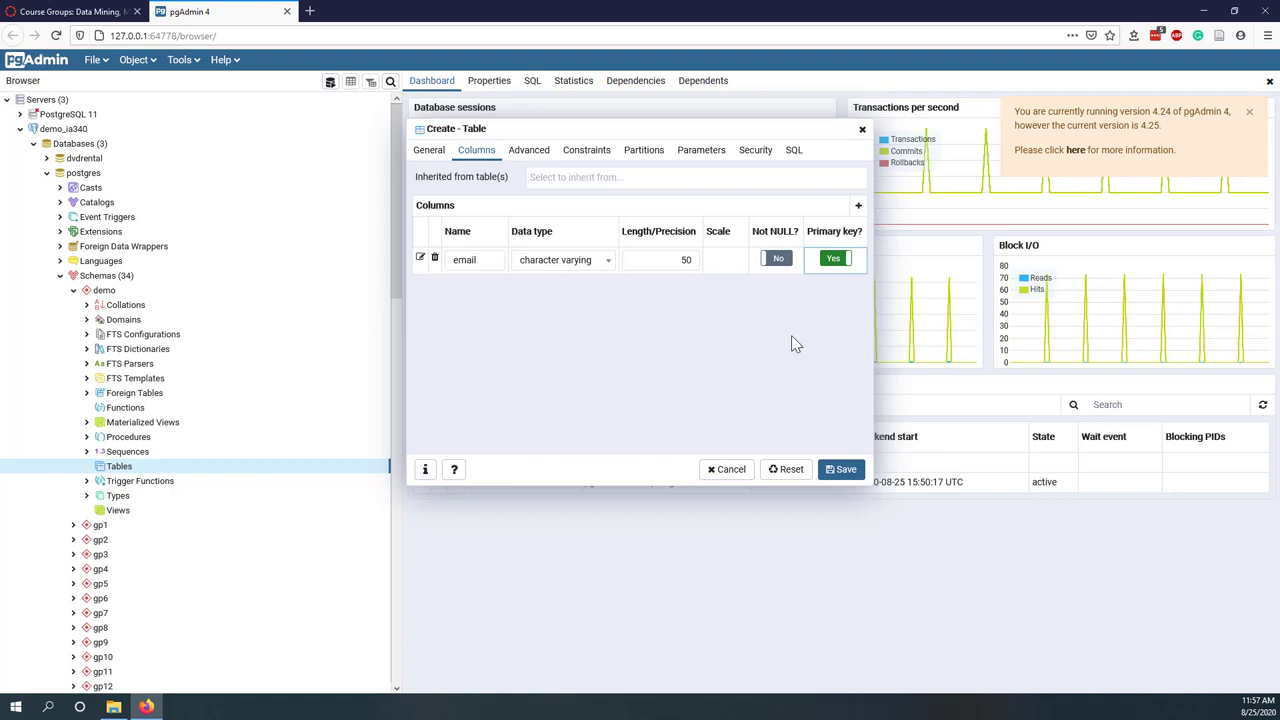
# Add a second column called name with the character varying data type.
pyautogui.click(858, 206)
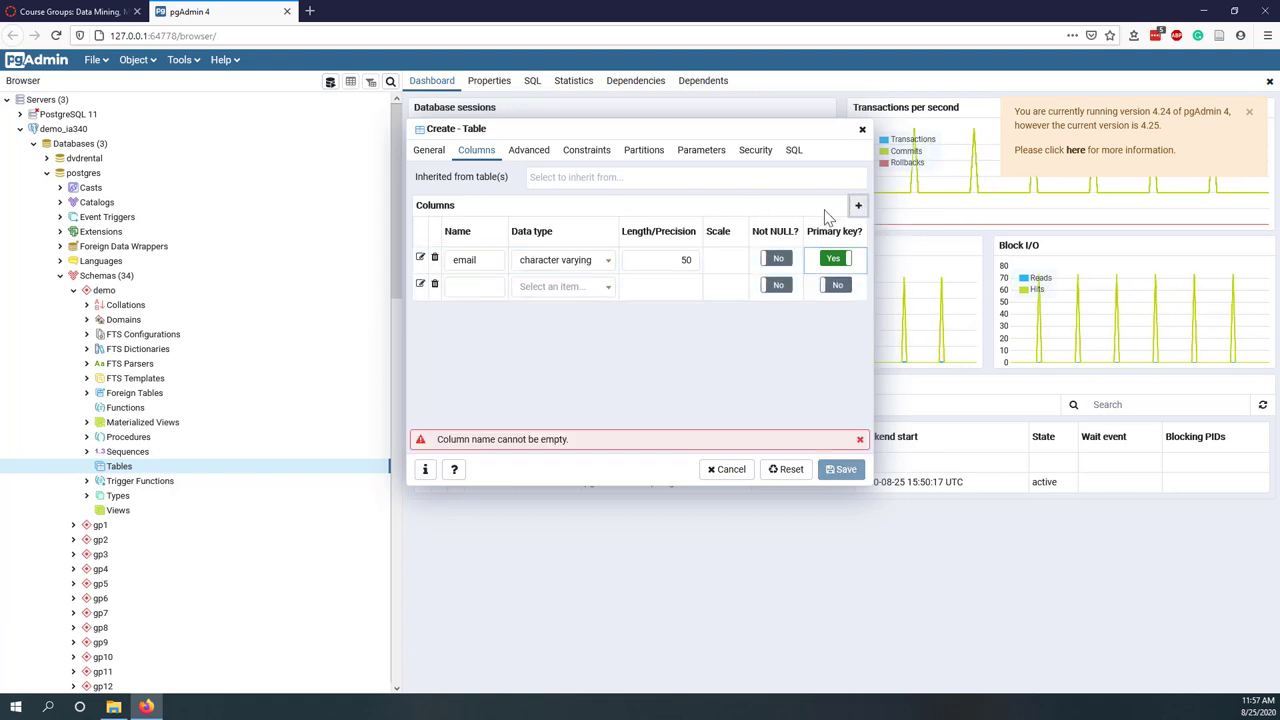
pyautogui.click(473, 298)
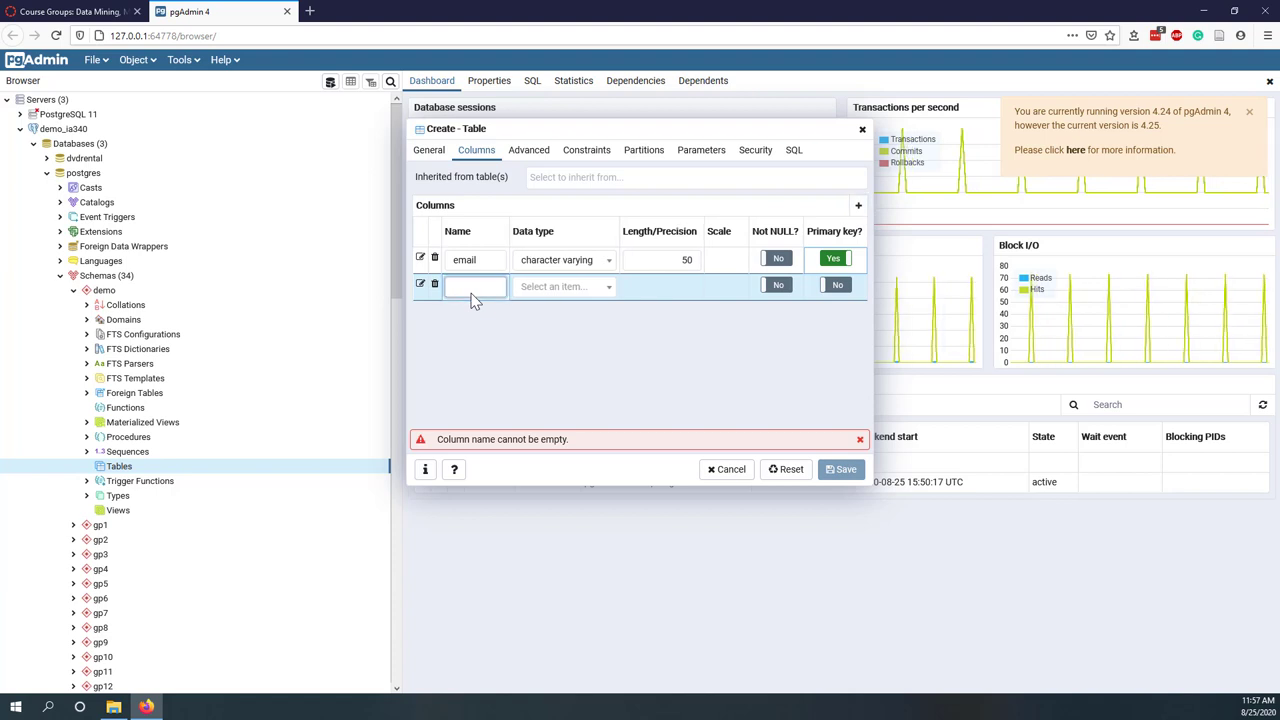
pyautogui.write('name')
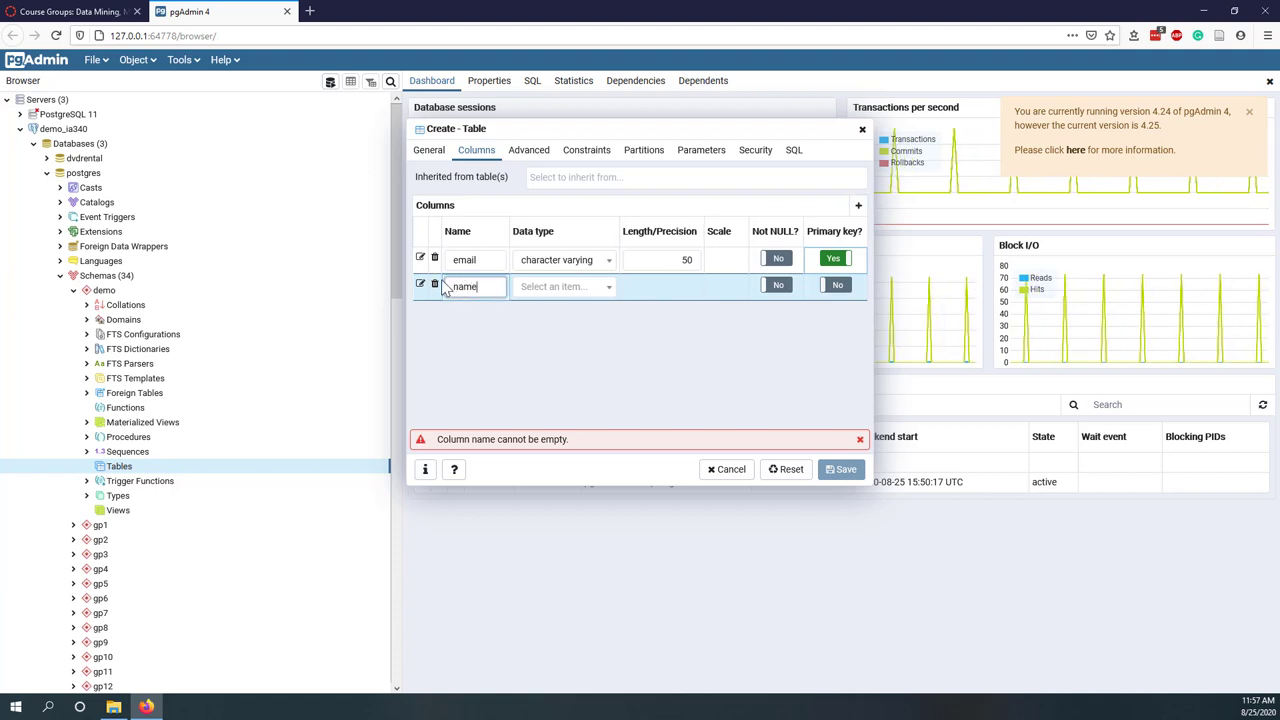
pyautogui.click(590, 288)
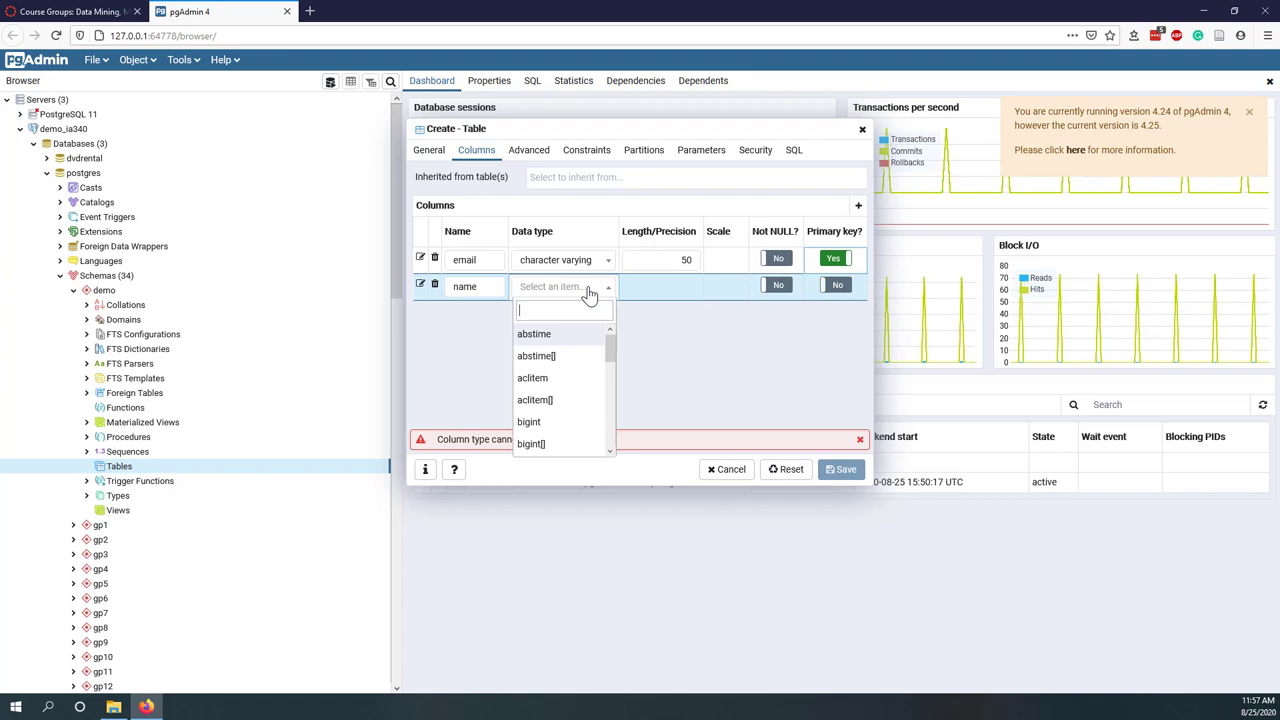
pyautogui.write('char')
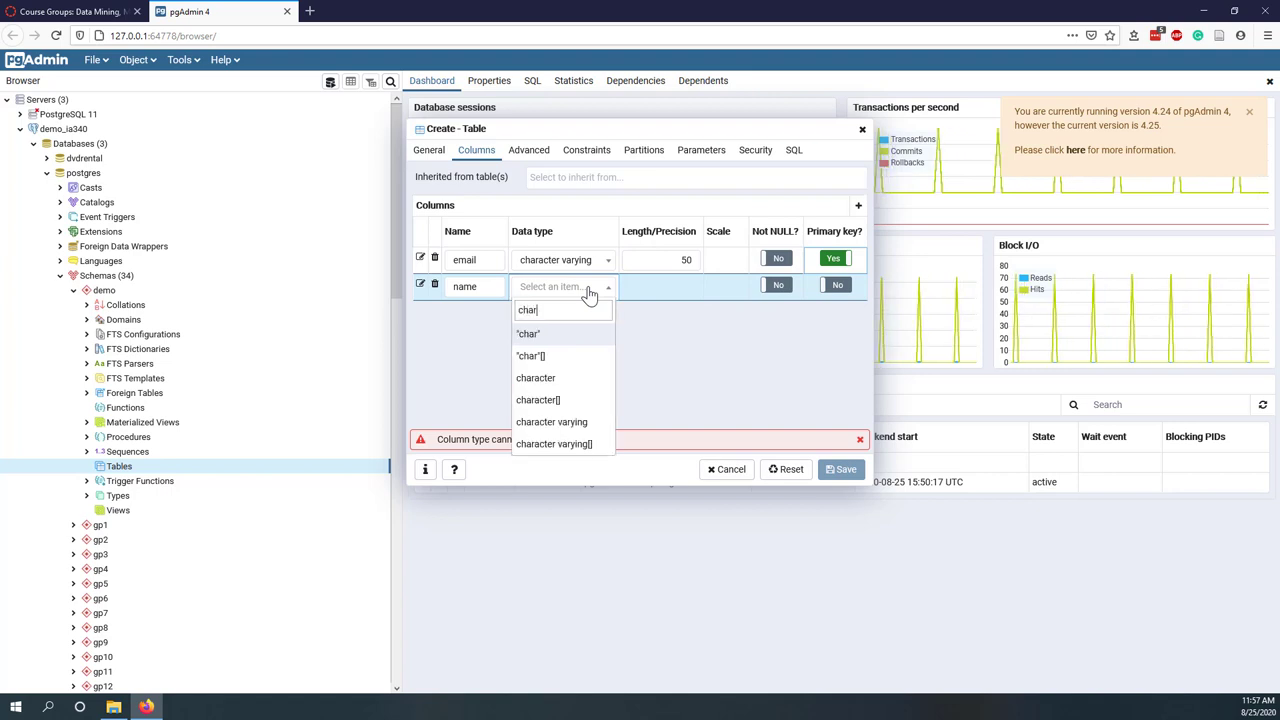
pyautogui.click(558, 423)
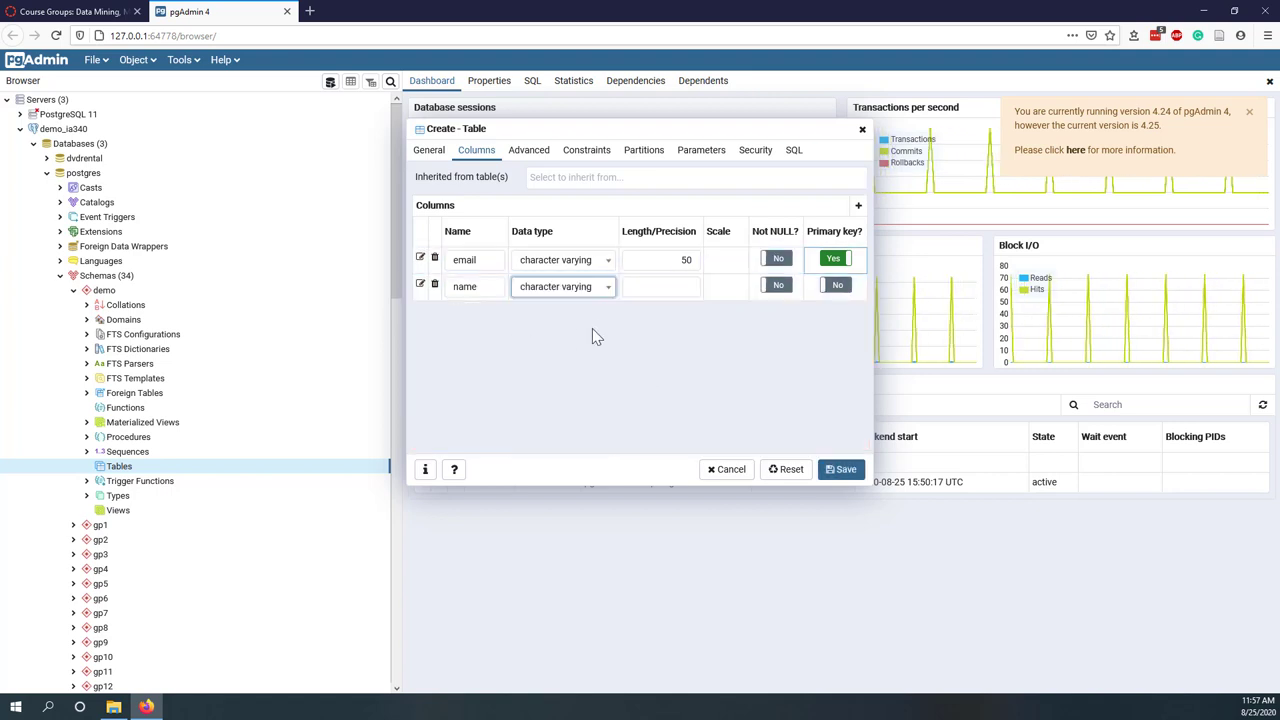
# Set the name column's length to 100 and mark it as Not NULL.
pyautogui.click(686, 292)
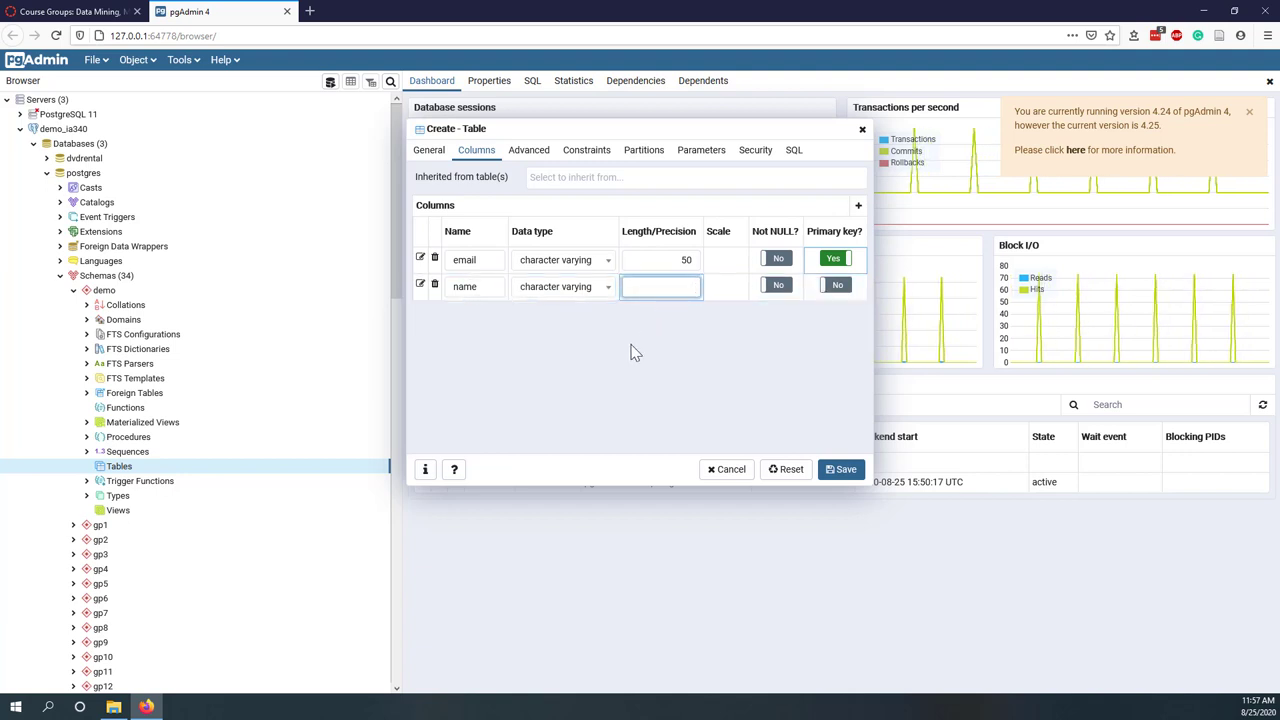
pyautogui.write('100')
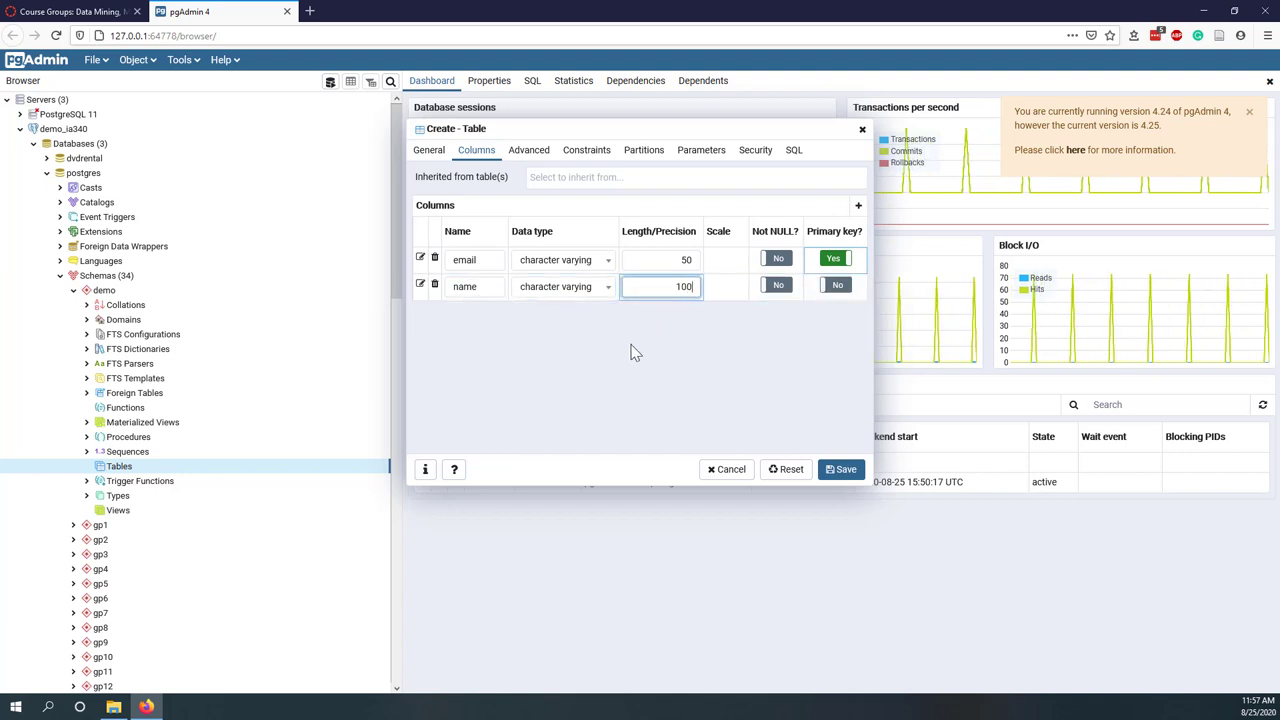
pyautogui.press('Return')
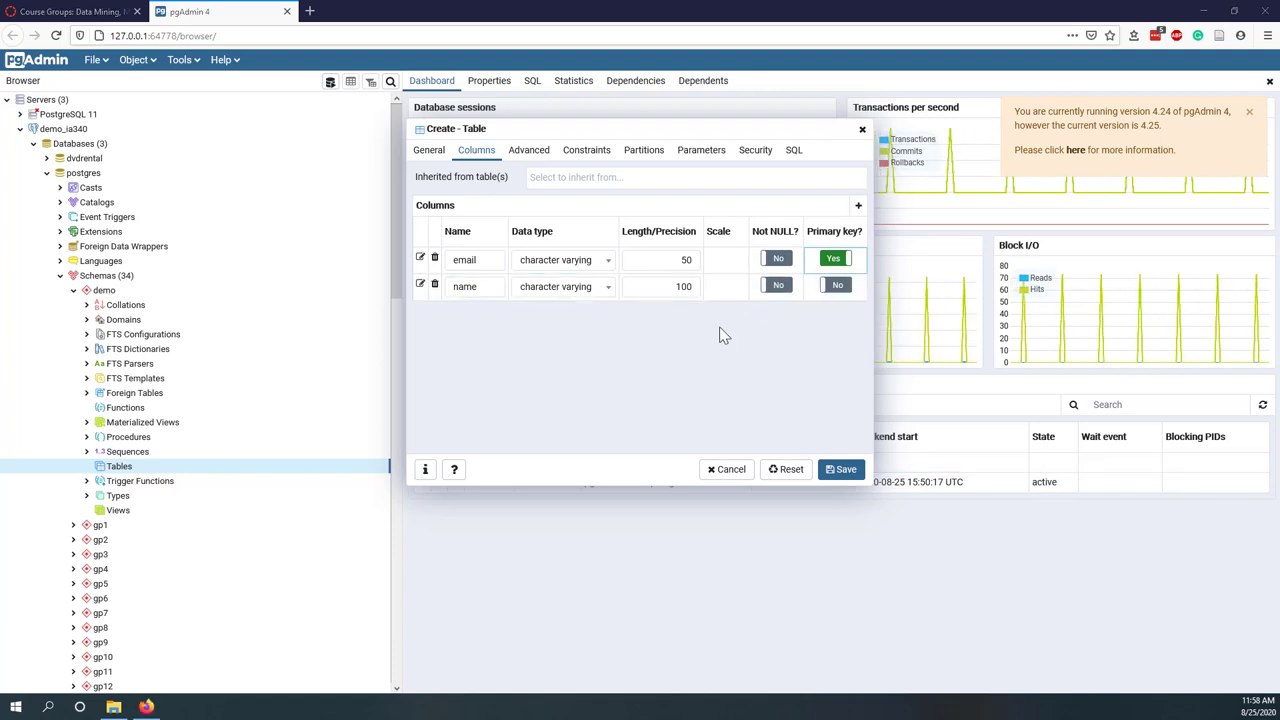
pyautogui.click(777, 292)
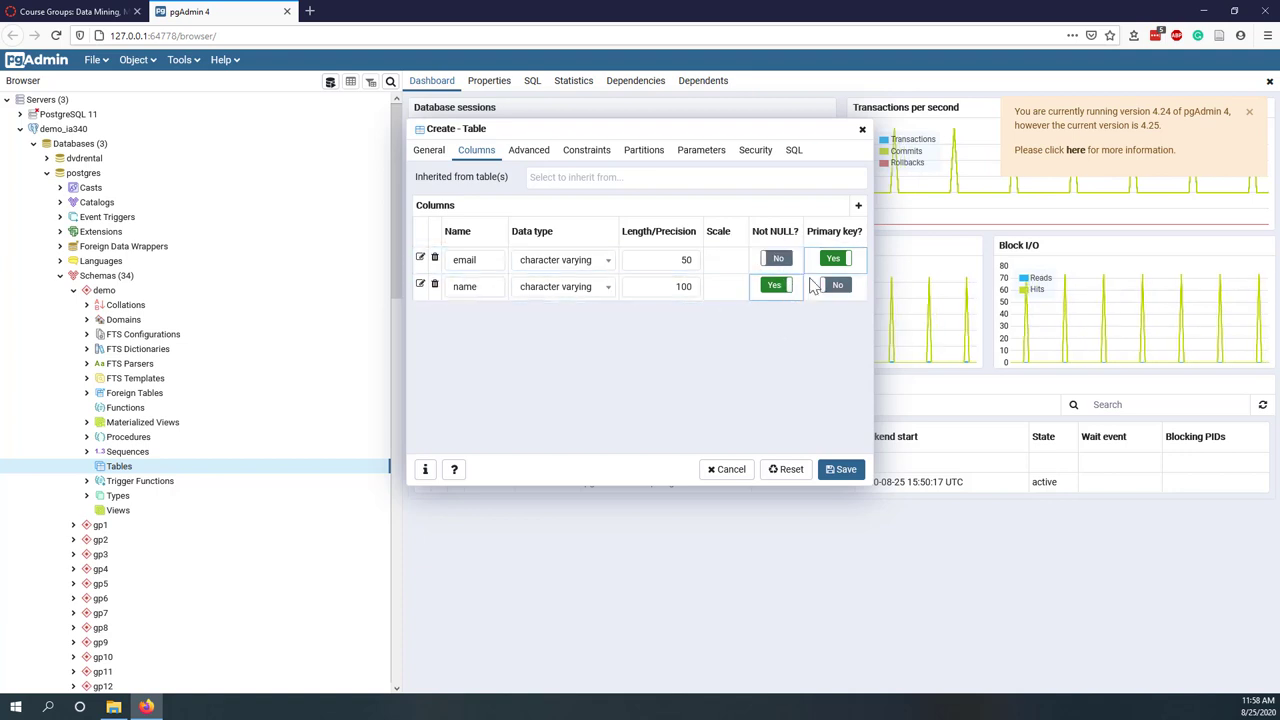
# Add a third column called office with the character varying data type.
pyautogui.click(858, 206)
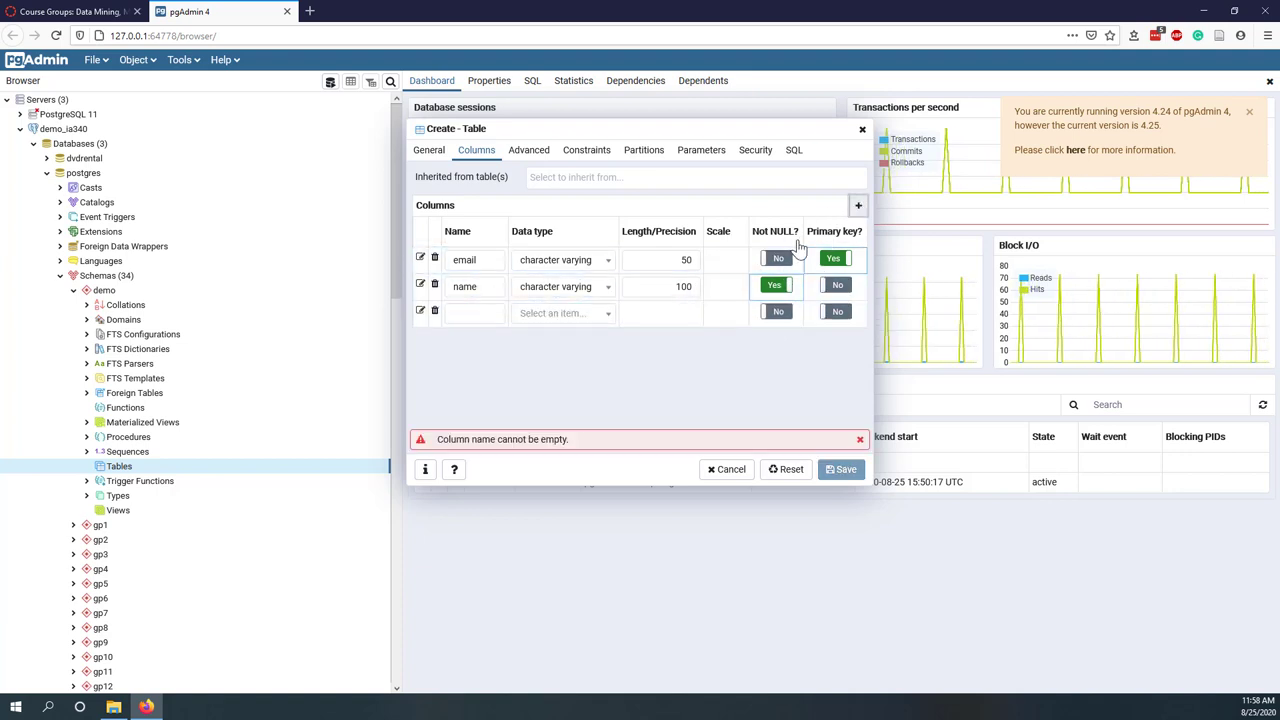
pyautogui.click(492, 315)
pyautogui.write('office')
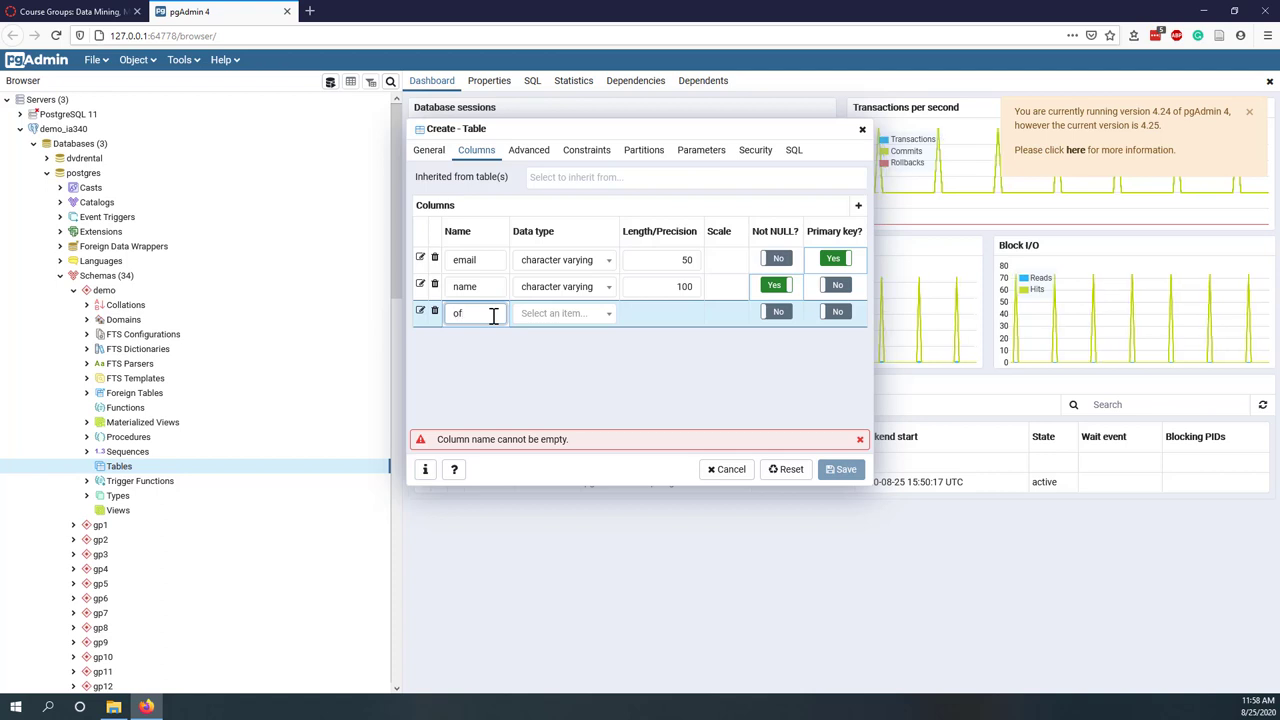
pyautogui.click(608, 318)
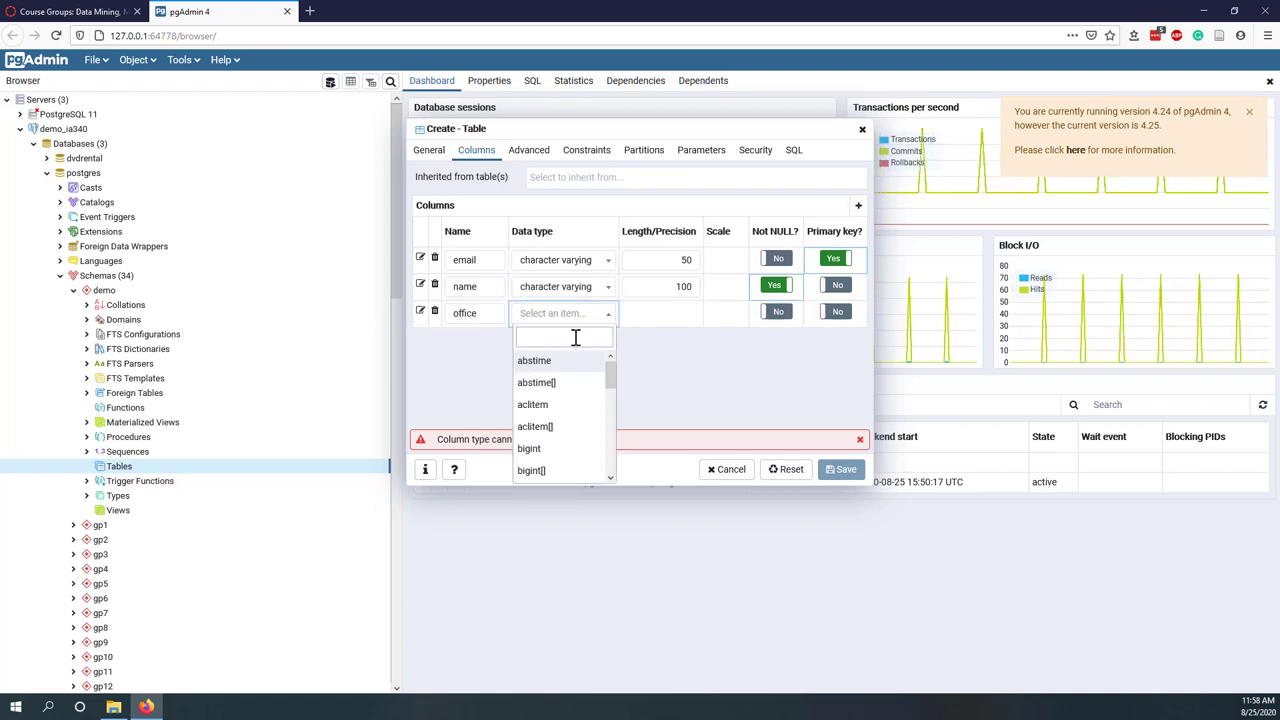
pyautogui.write('ch')
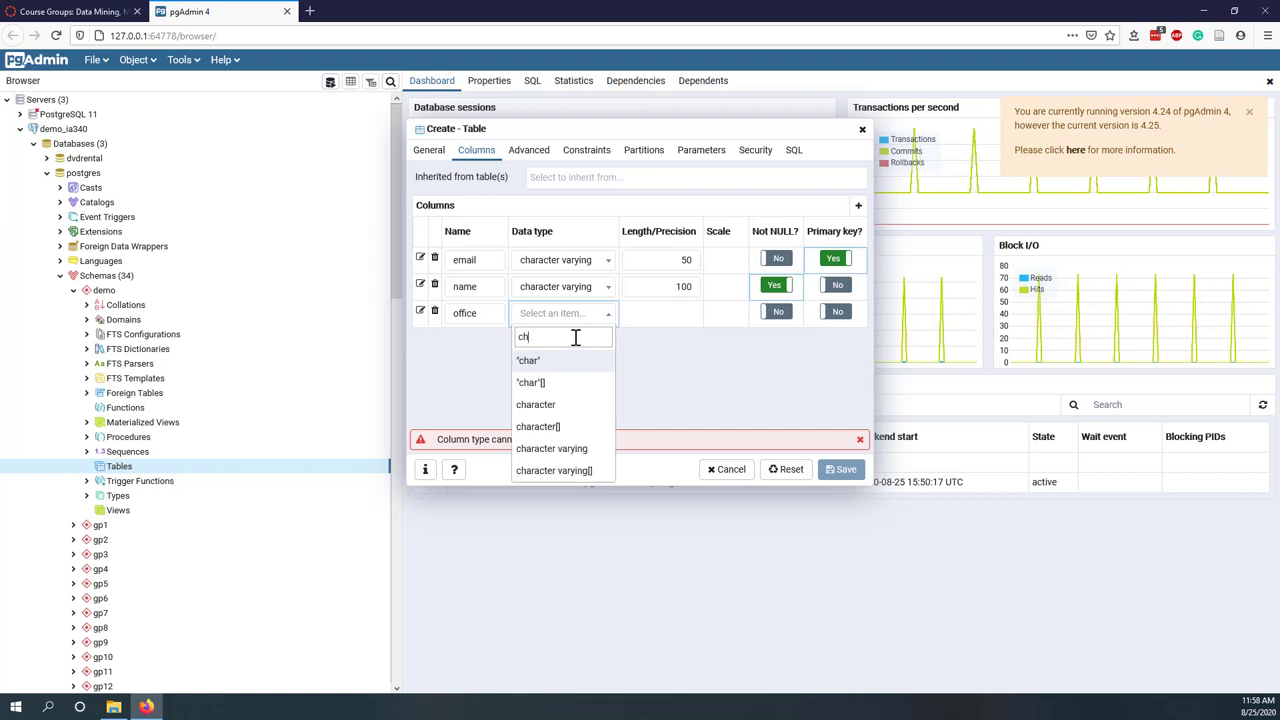
pyautogui.click(580, 448)
# Set the office column's length to 10 and mark it as Not NULL.
pyautogui.click(673, 320)
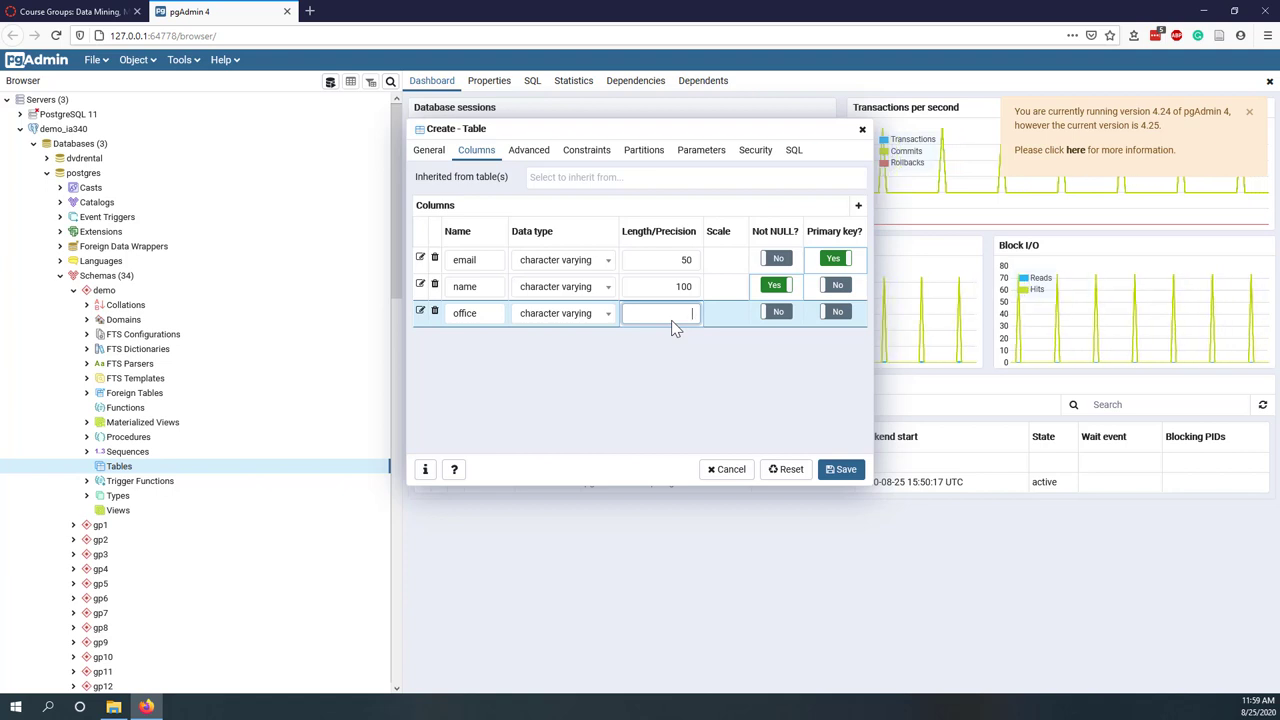
pyautogui.write('10')
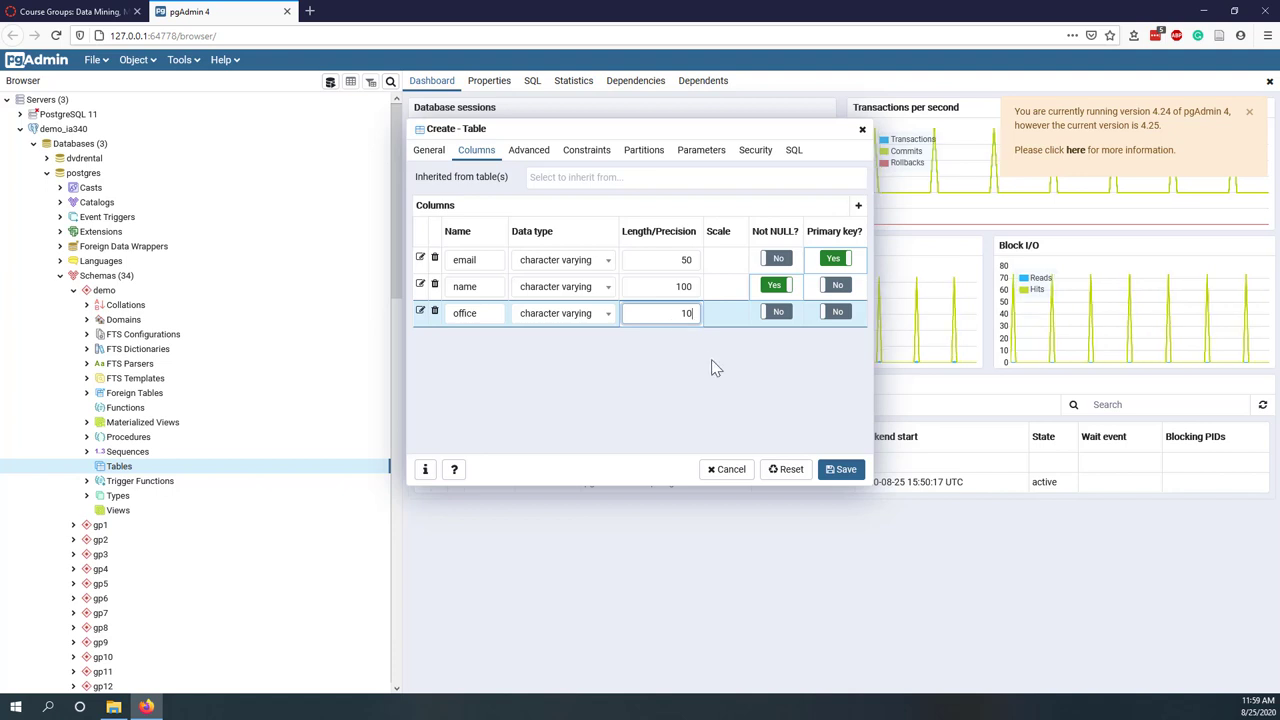
pyautogui.click(760, 380)
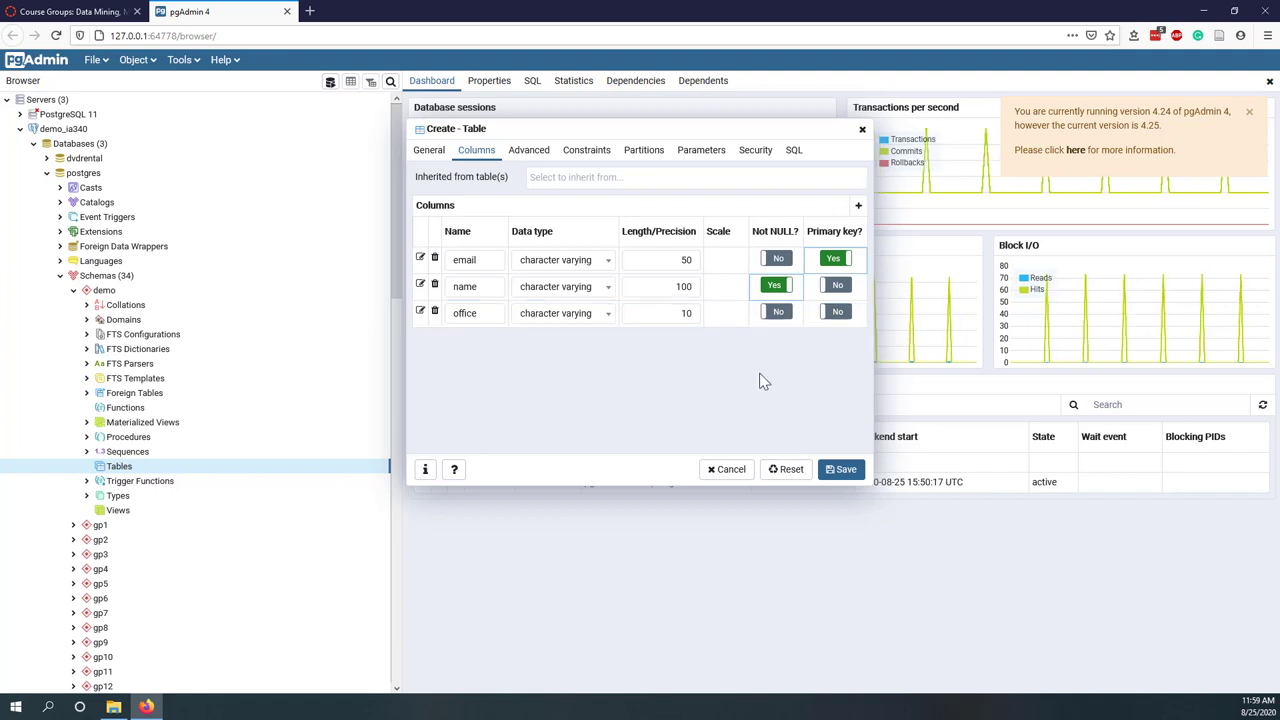
pyautogui.click(780, 322)
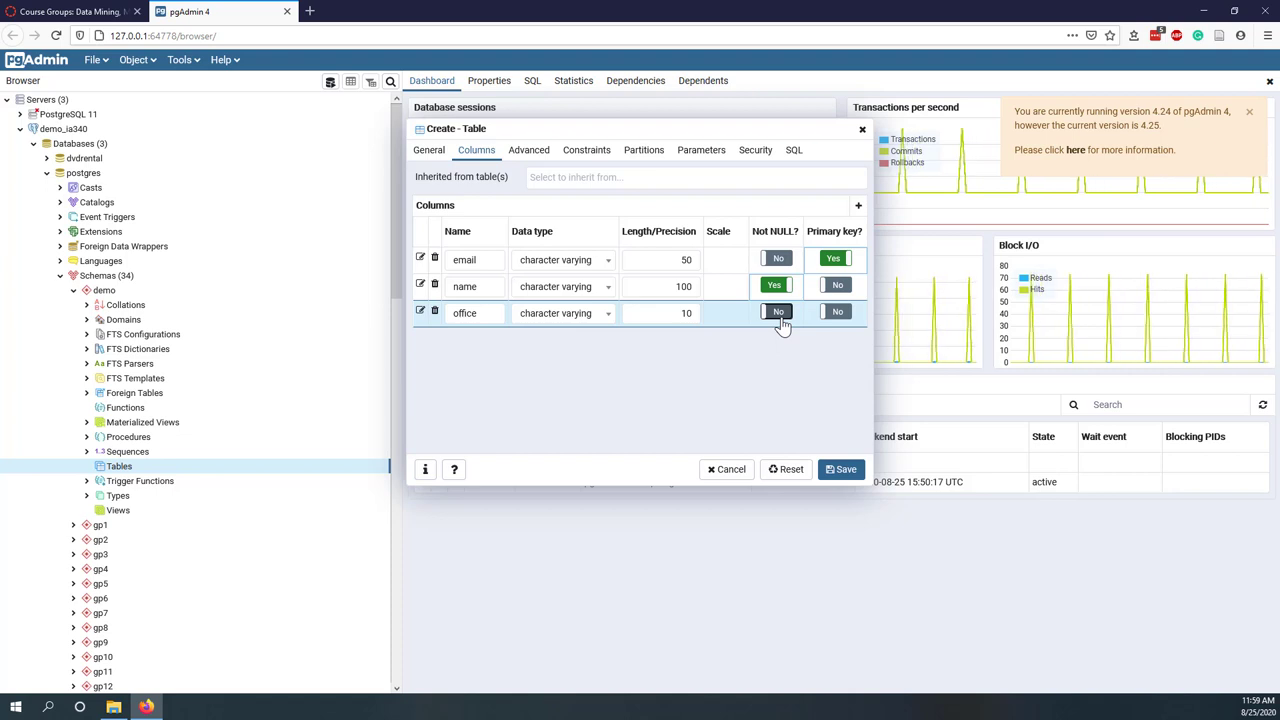
pyautogui.click(780, 316)
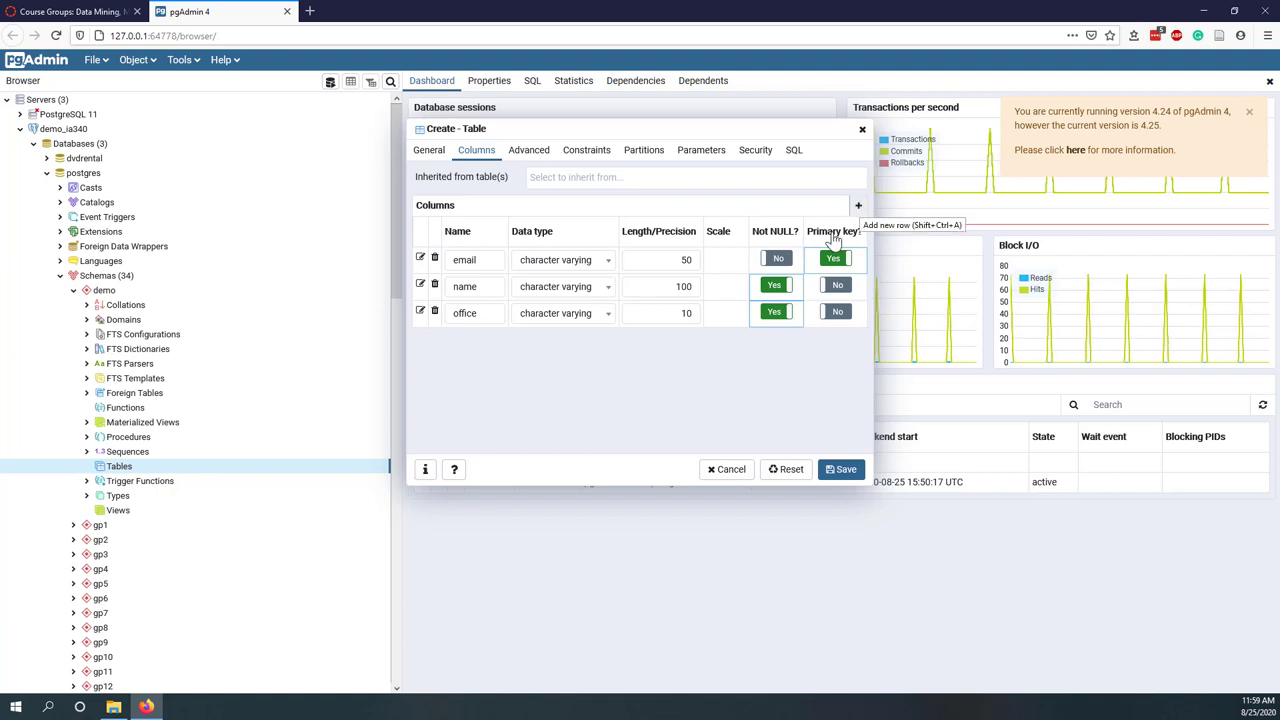
pyautogui.click(773, 314)
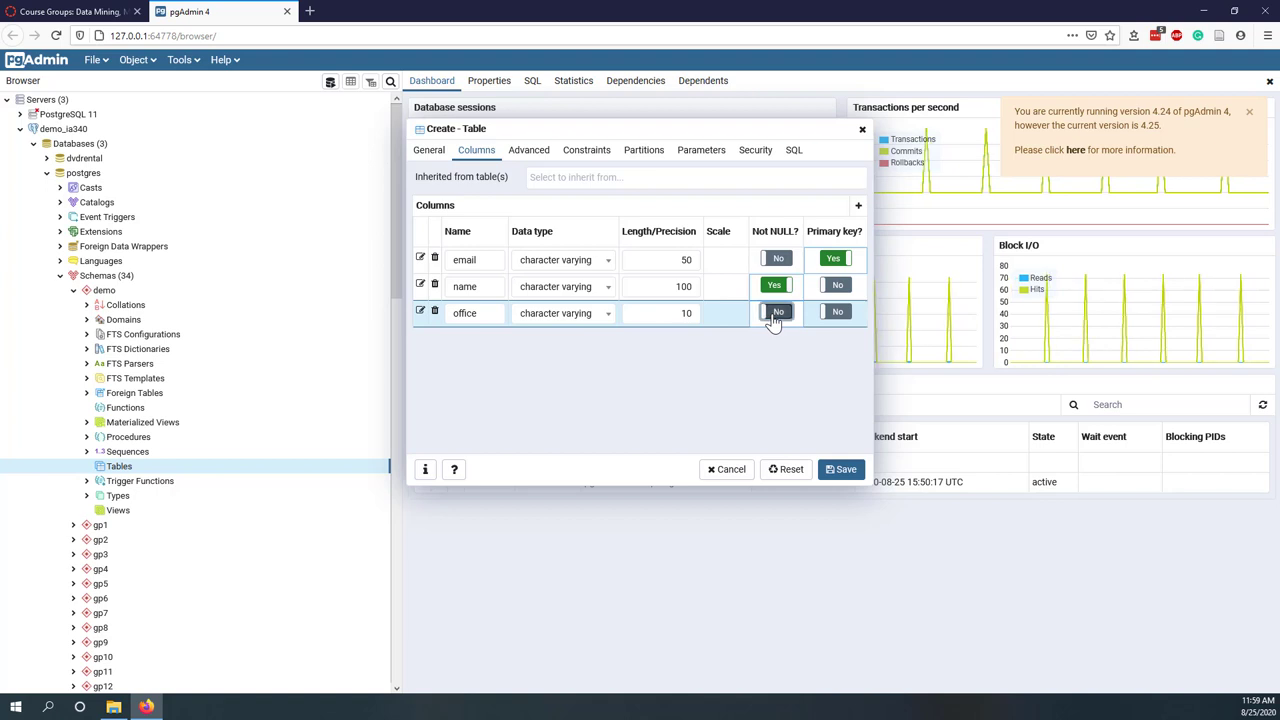
pyautogui.click(773, 314)
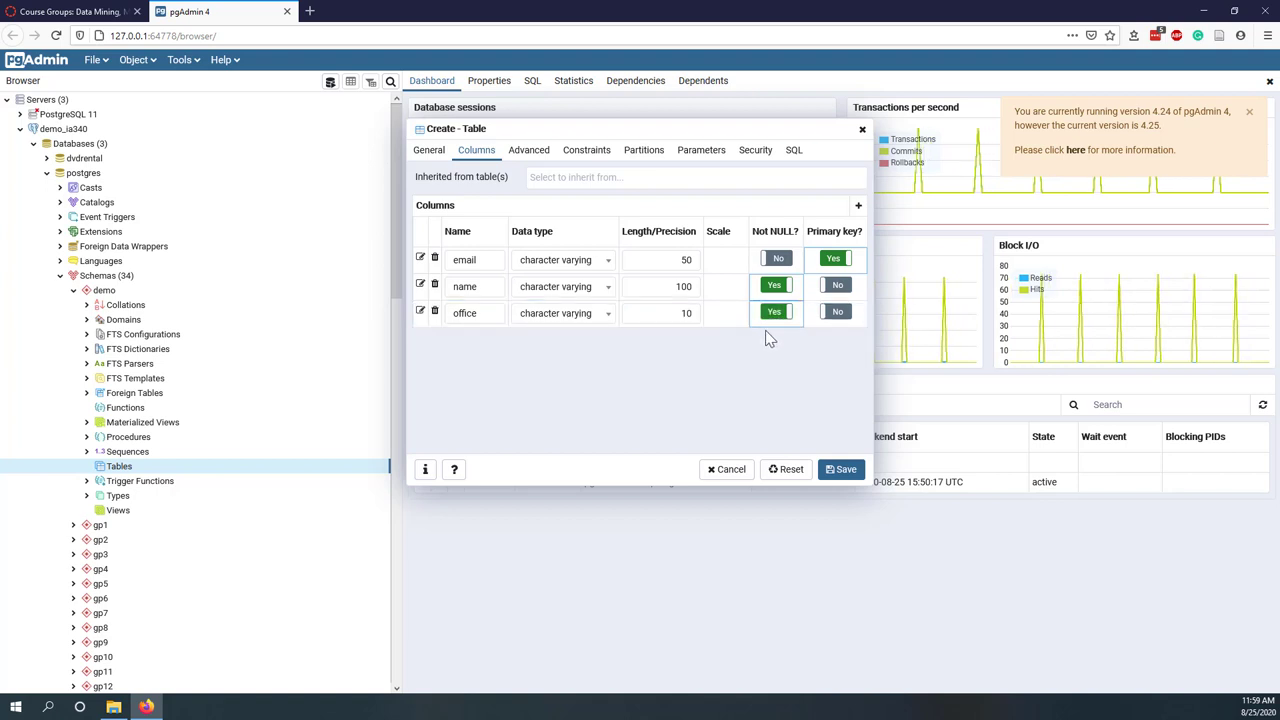
# Add a fourth column called interest with the text data type.
pyautogui.click(858, 205)
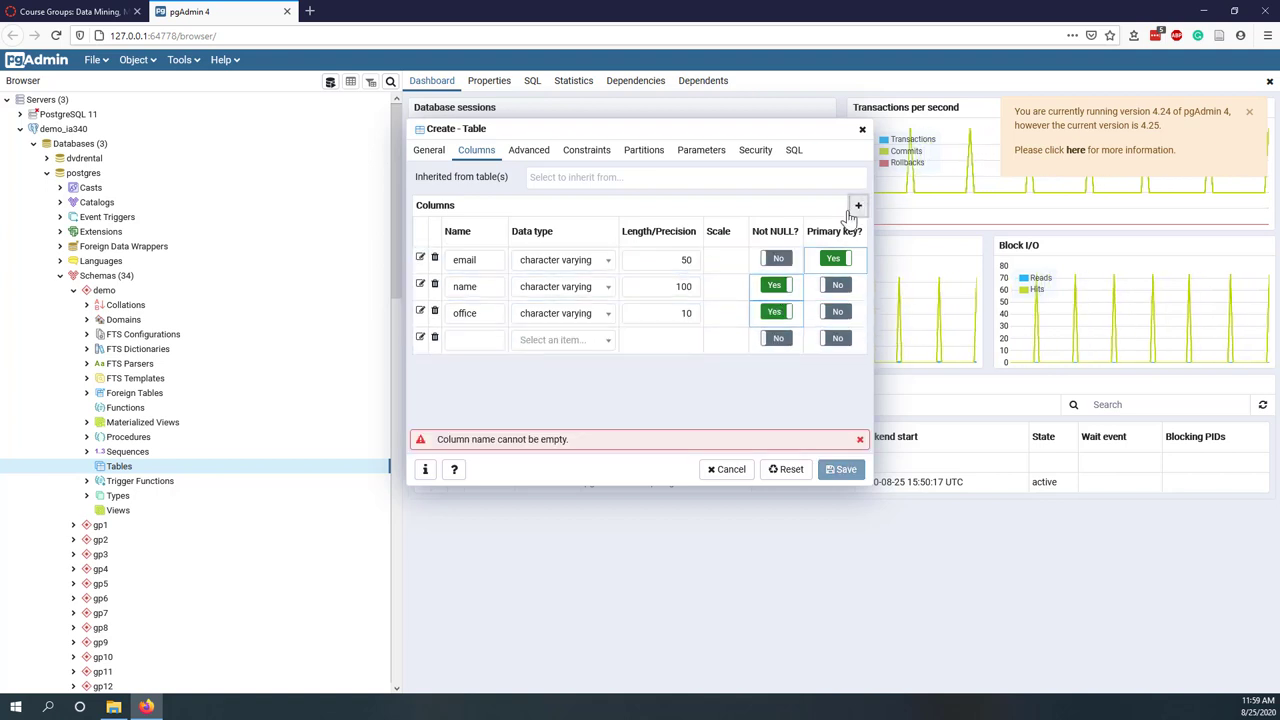
pyautogui.click(463, 345)
pyautogui.write('in')
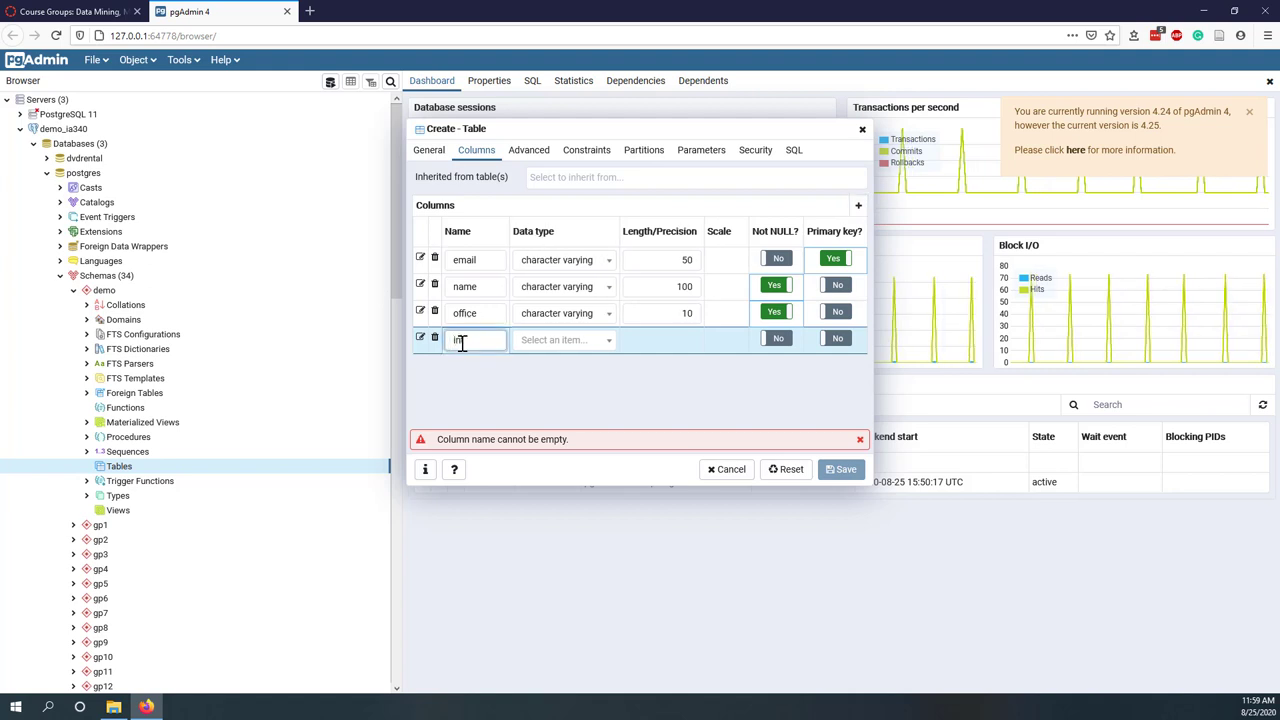
pyautogui.write('te')
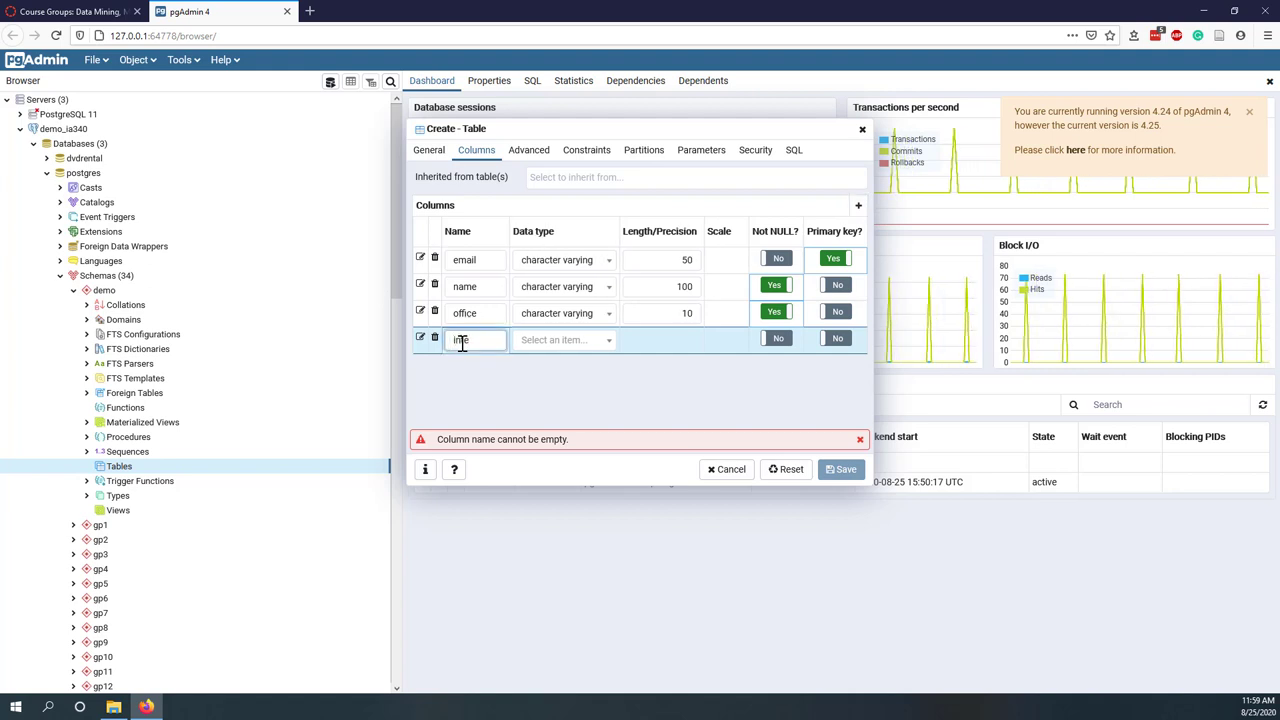
pyautogui.write('rest')
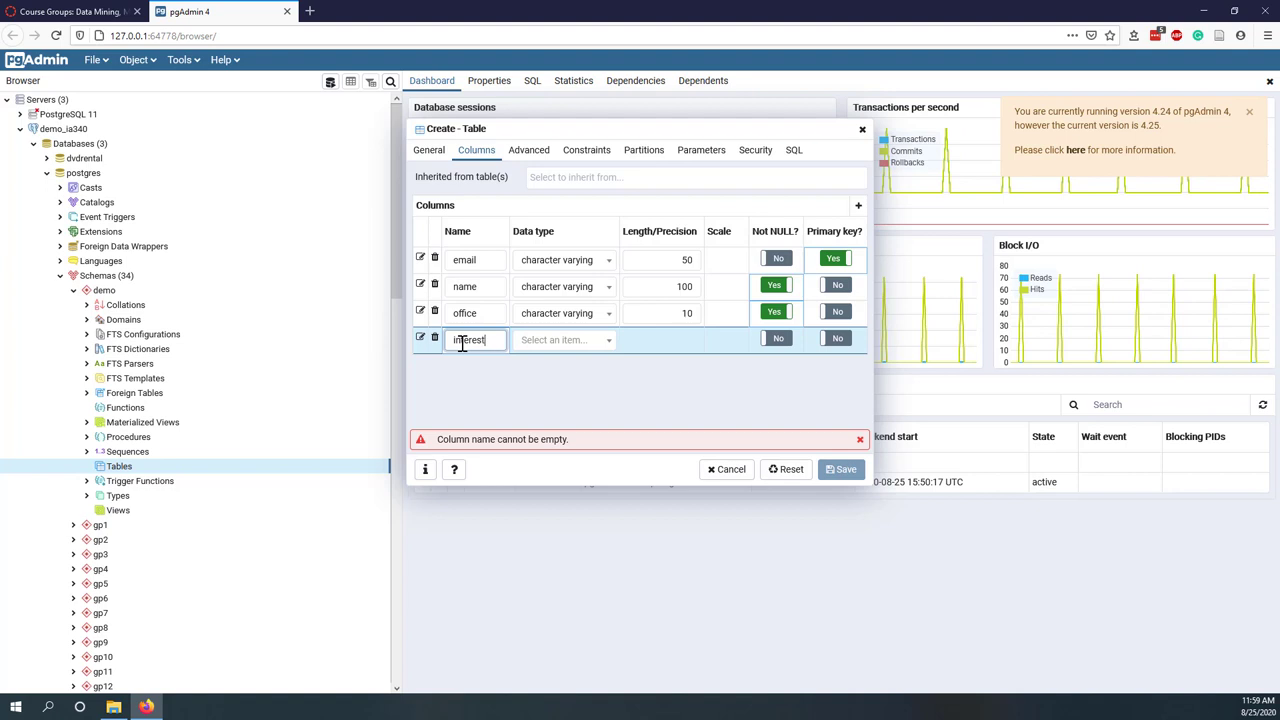
pyautogui.click(610, 347)
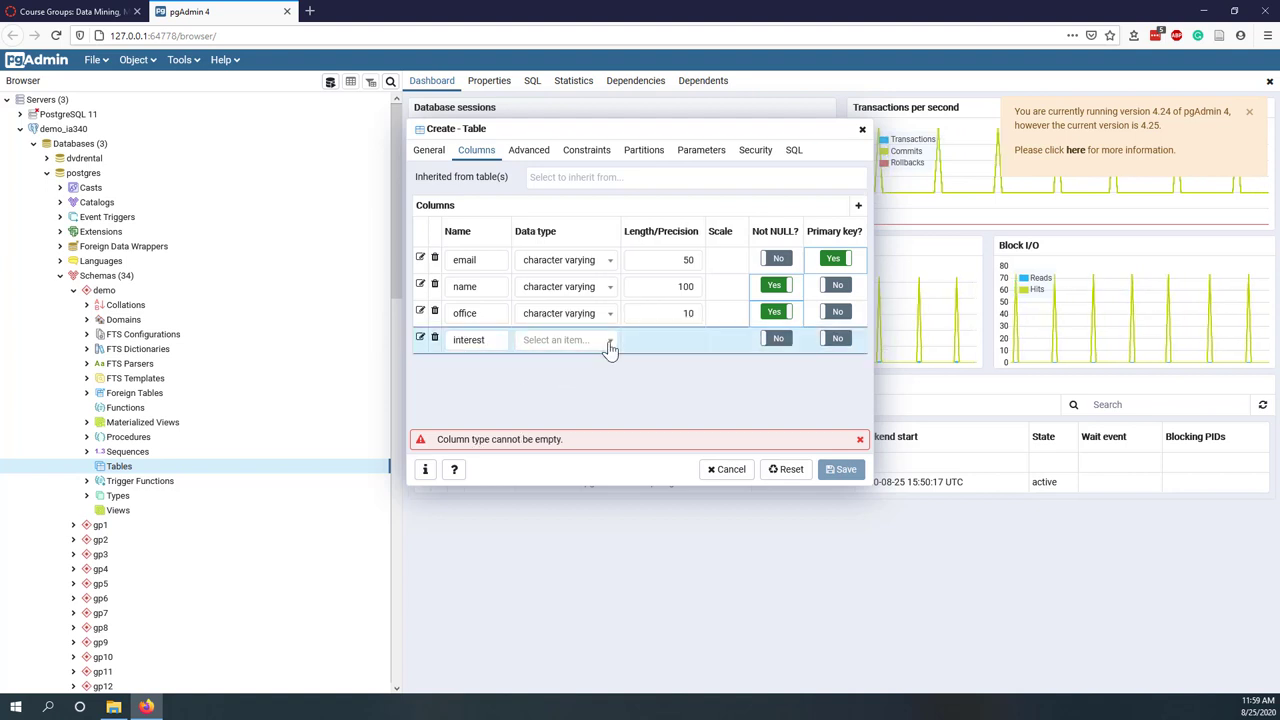
pyautogui.click(610, 343)
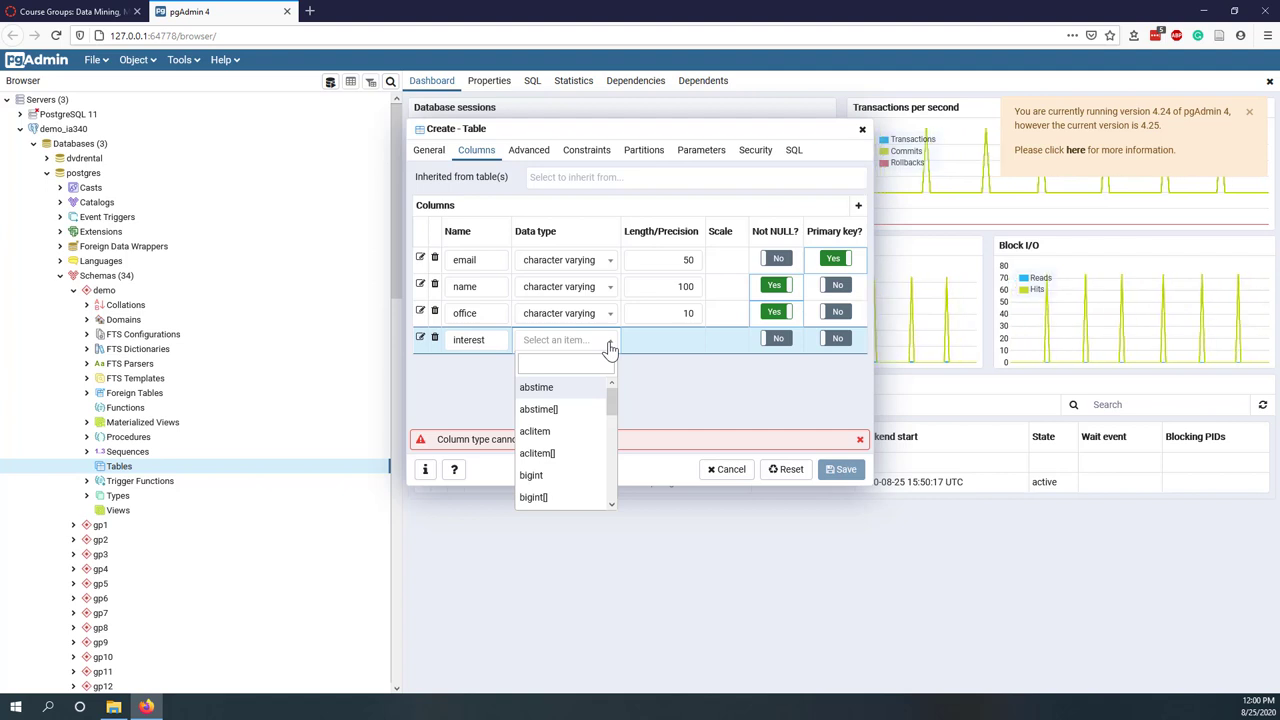
pyautogui.write('text')
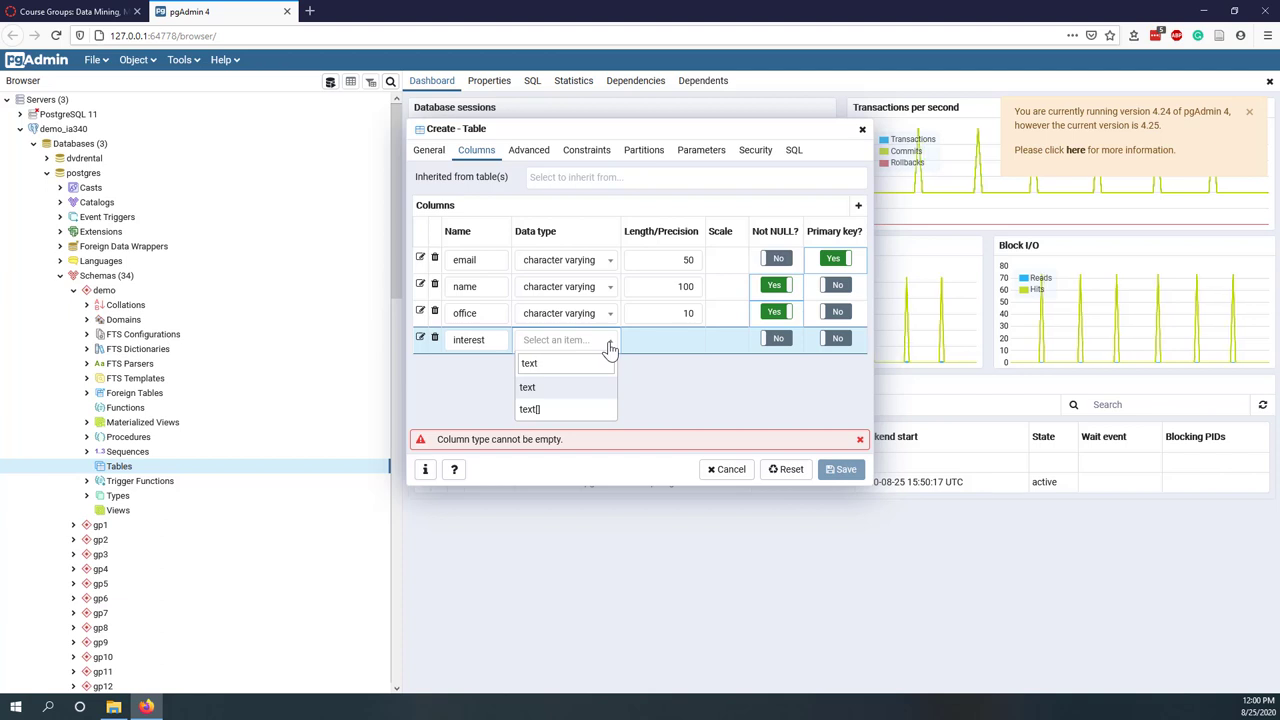
pyautogui.click(586, 387)
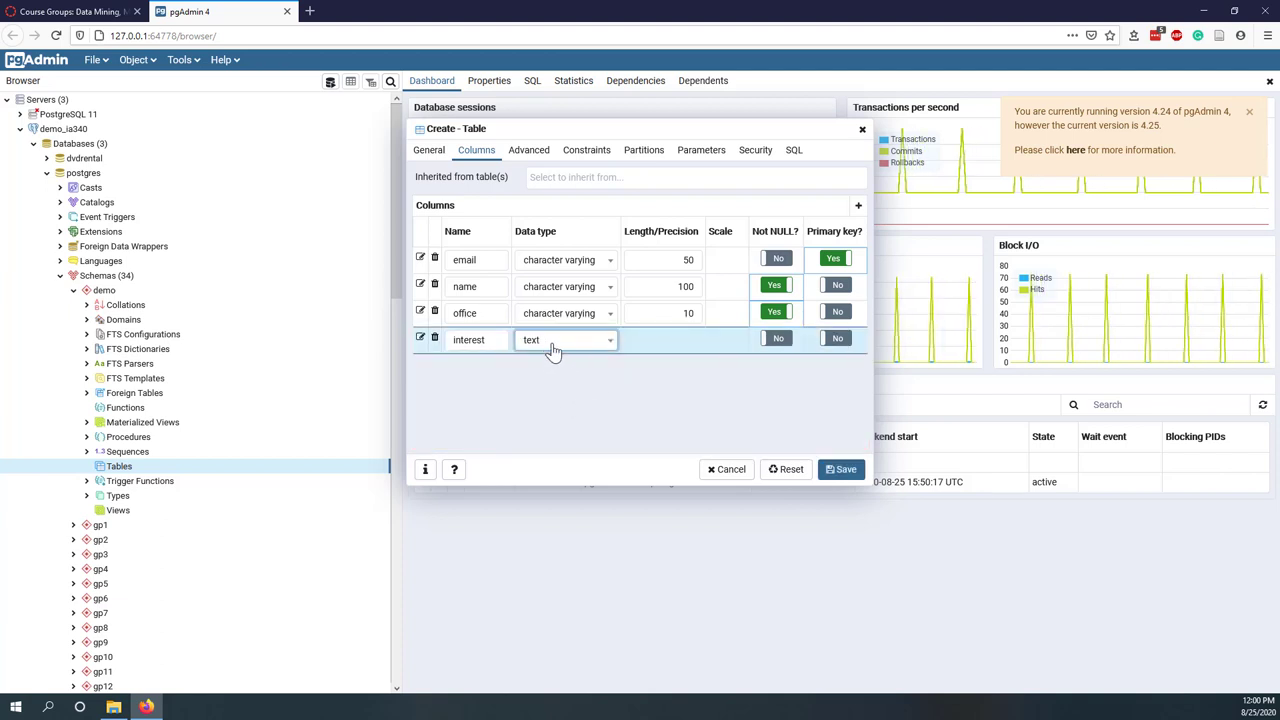
pyautogui.click(605, 410)
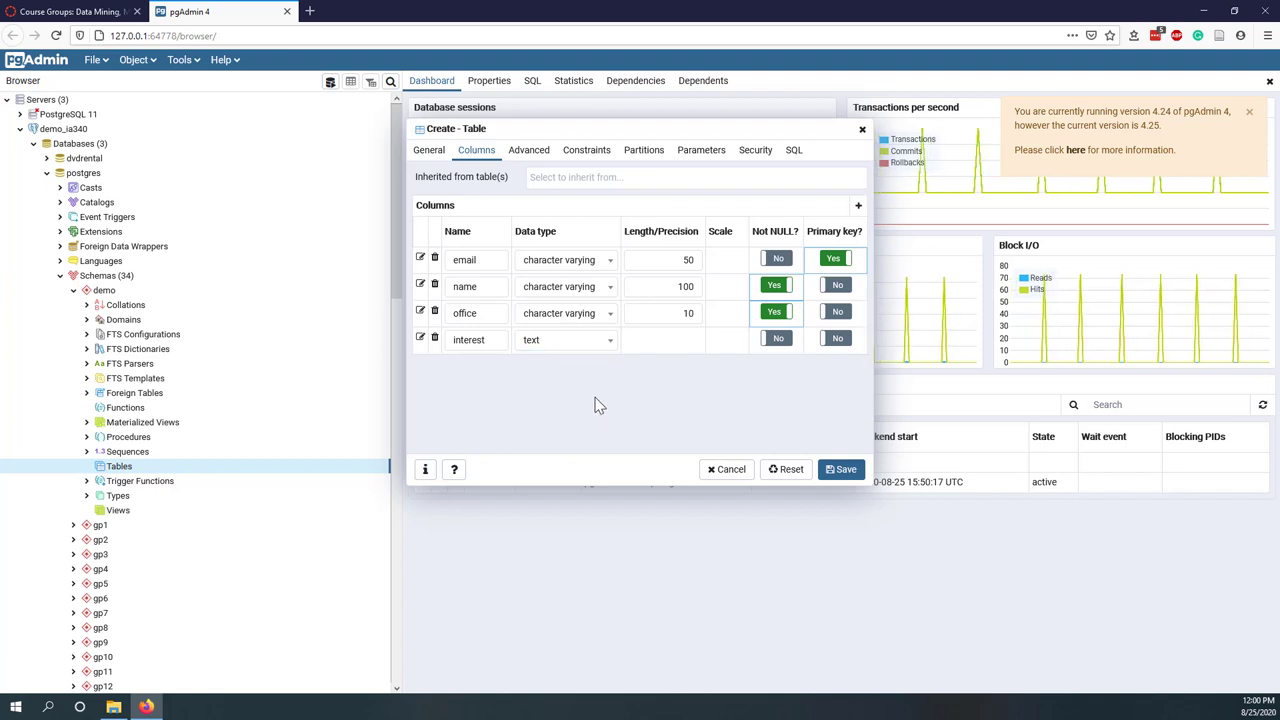
# Add a fifth column to the table and name it num_course.
pyautogui.click(858, 205)
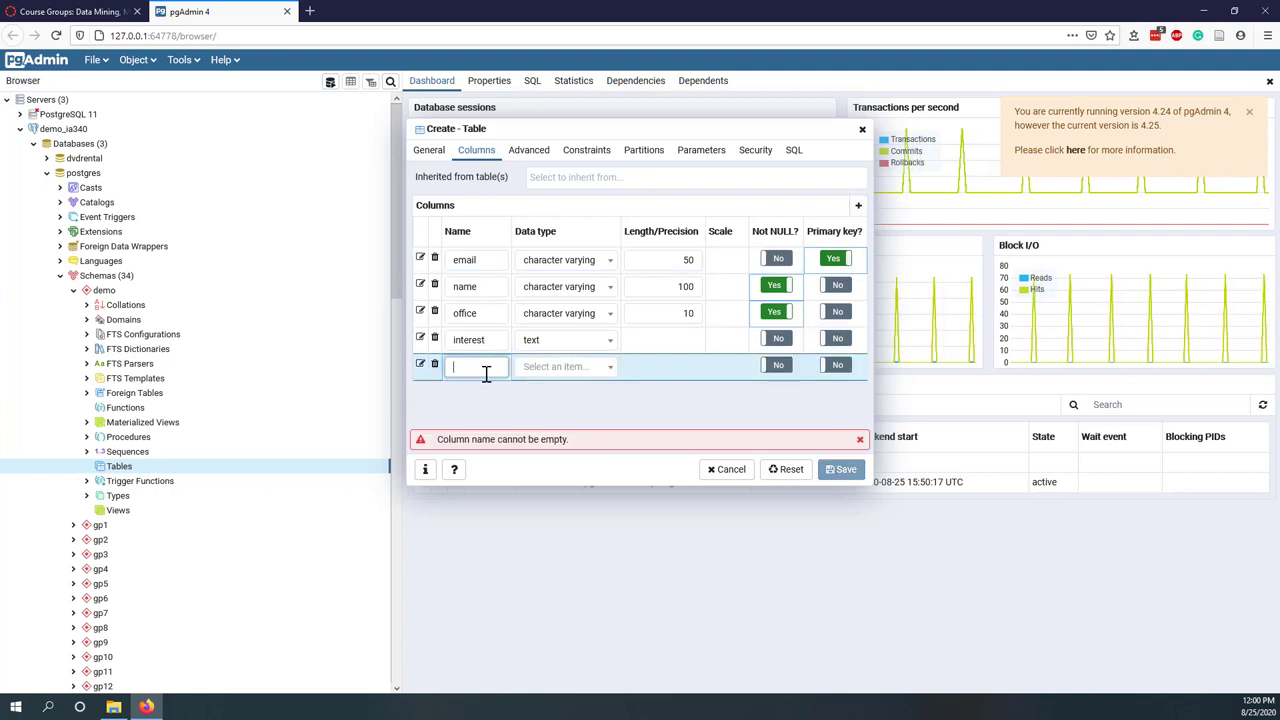
pyautogui.write('num_')
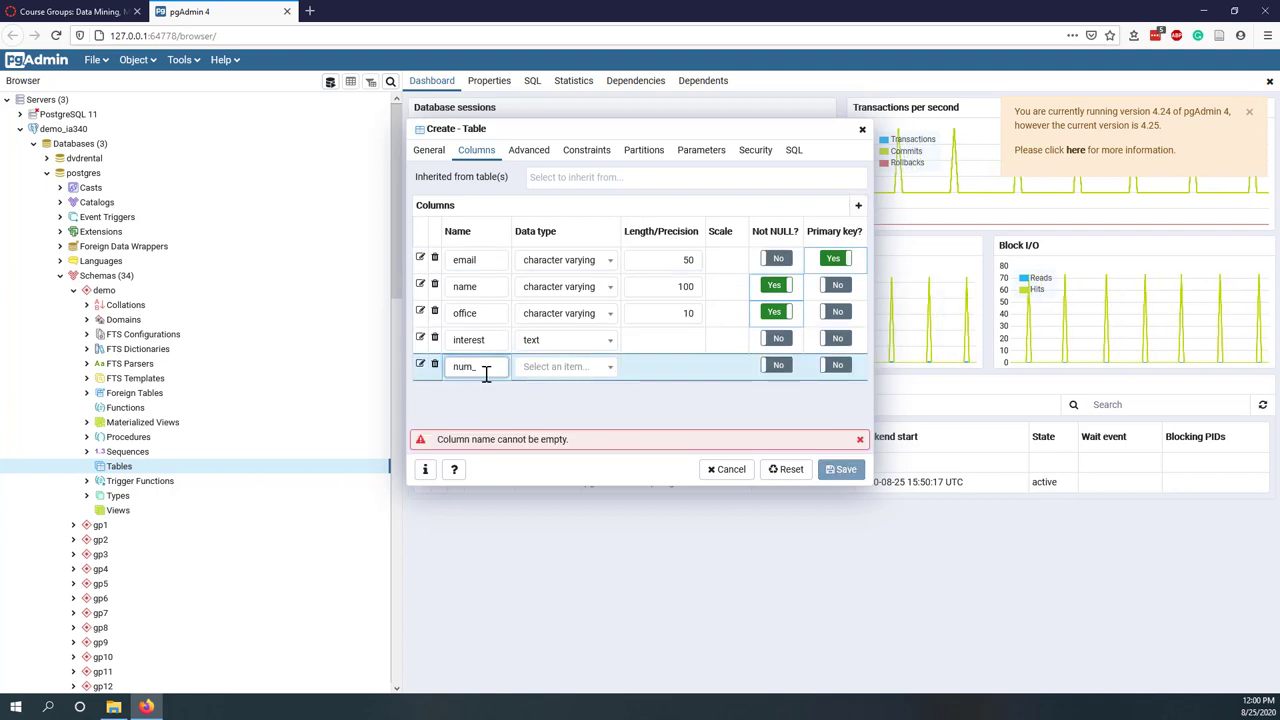
pyautogui.write('d')
pyautogui.write('ours')
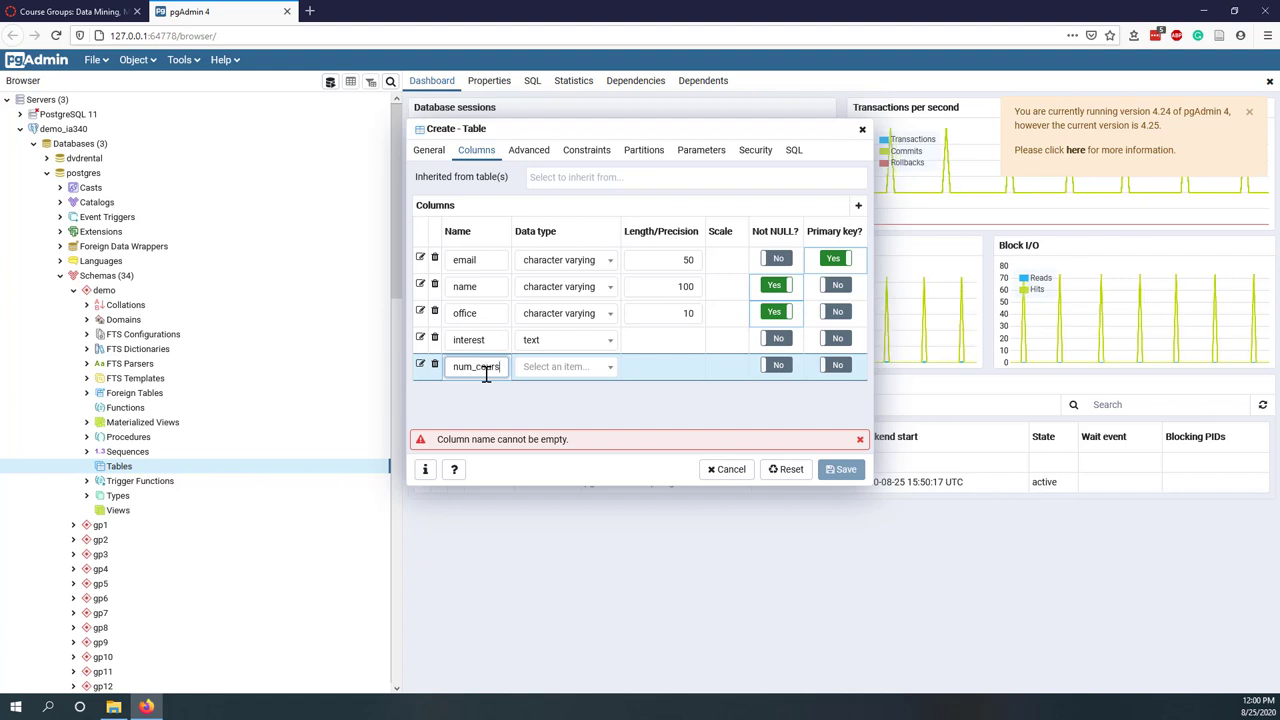
pyautogui.write('e')
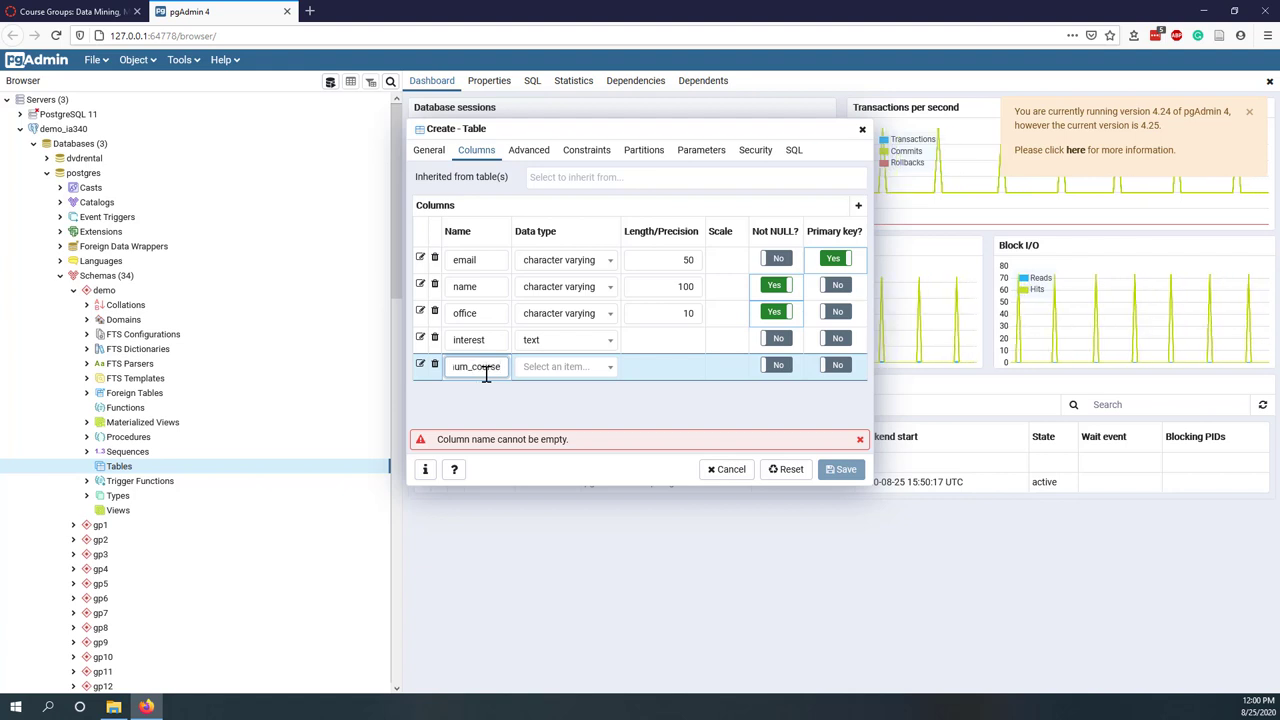
pyautogui.click(507, 390)
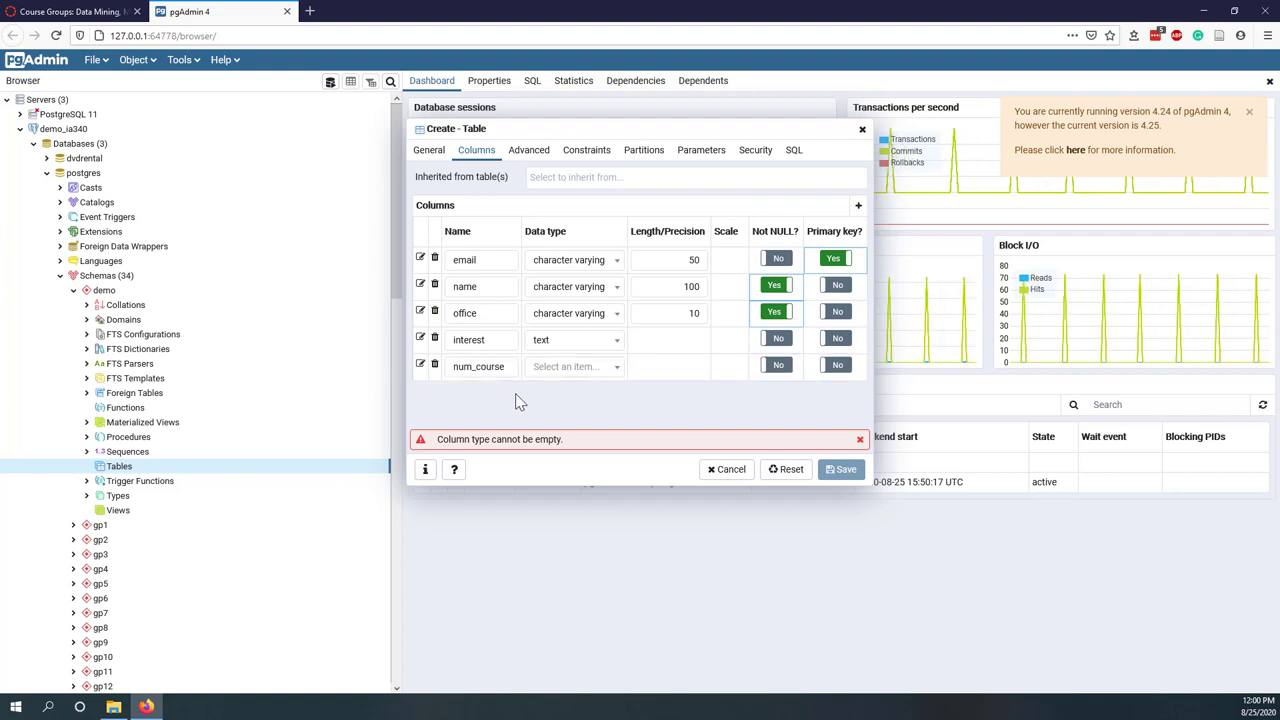
# Set the num_course column's data type to smallint.
pyautogui.click(587, 374)
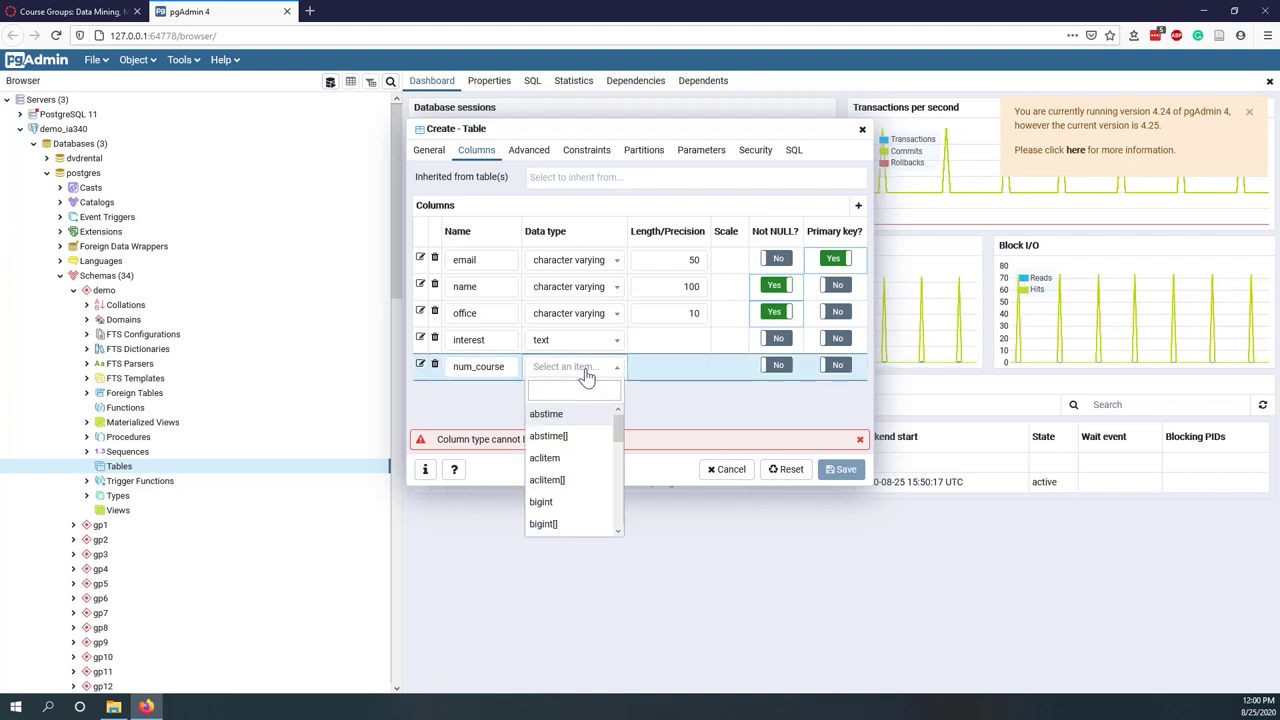
pyautogui.write('in')
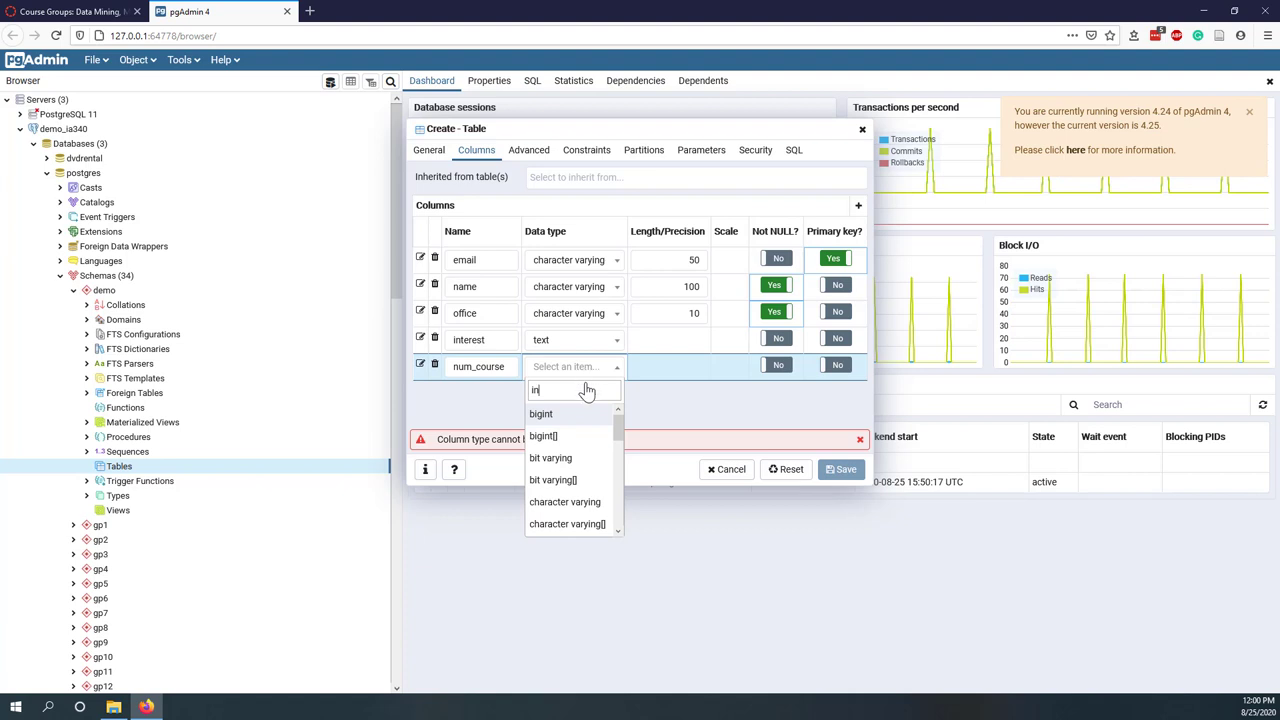
pyautogui.scroll(-5, 595, 440)
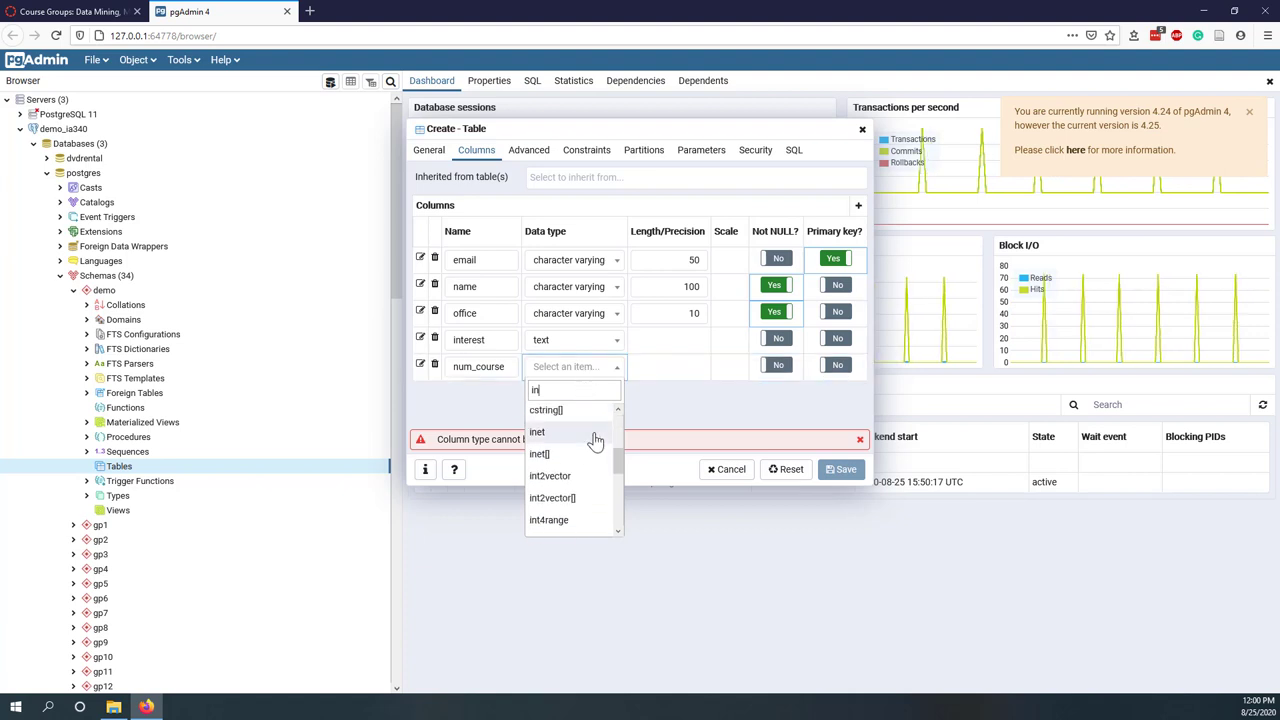
pyautogui.scroll(5, 594, 440)
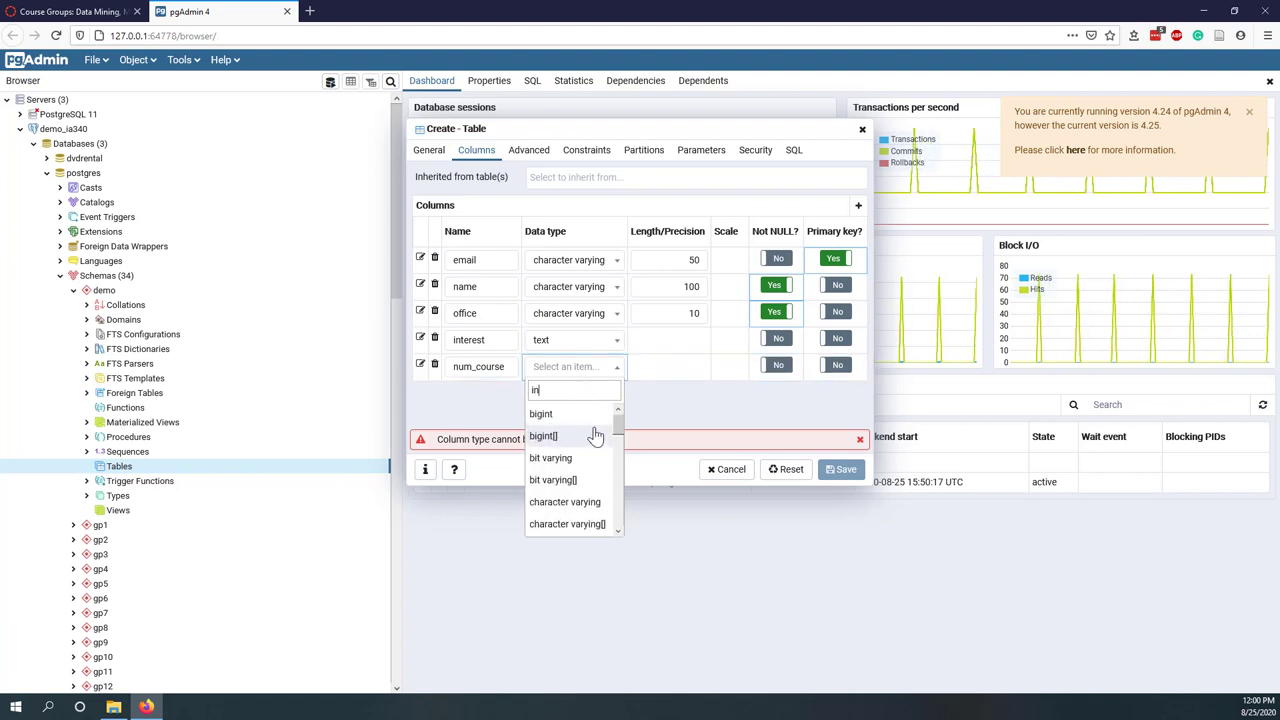
pyautogui.moveTo(582, 392); pyautogui.dragTo(498, 388)
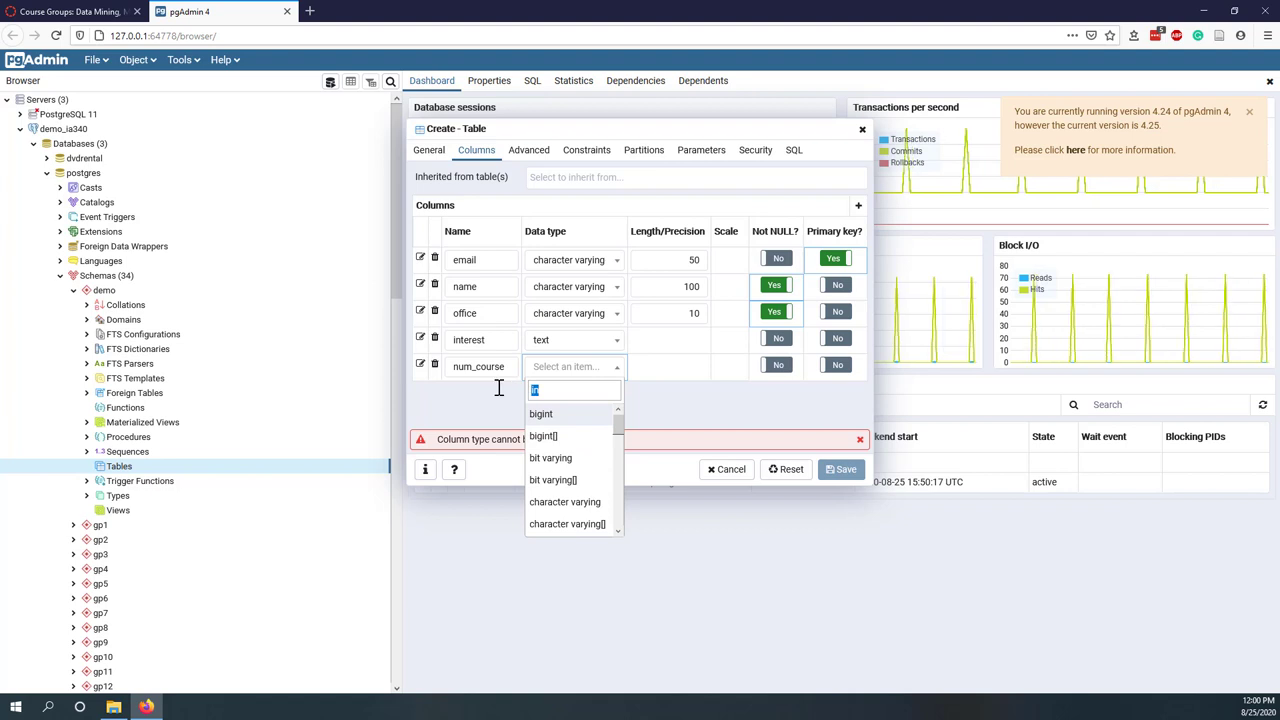
pyautogui.write('sma')
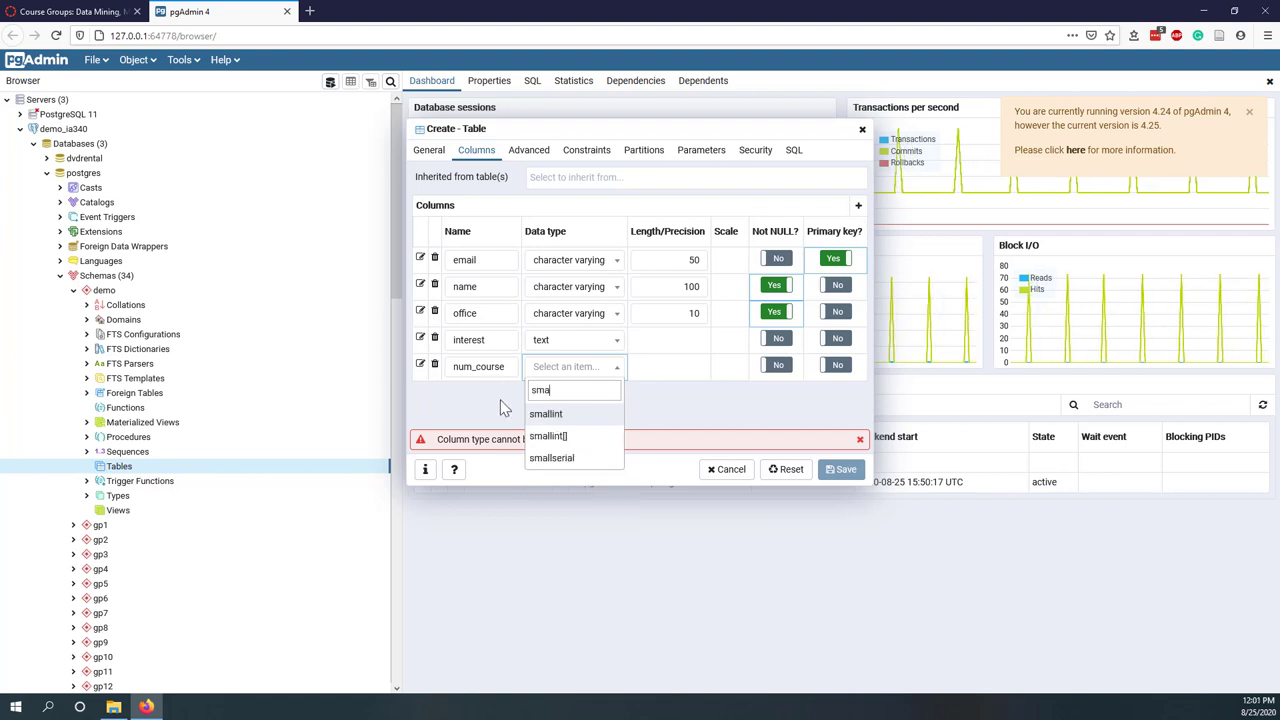
pyautogui.click(534, 414)
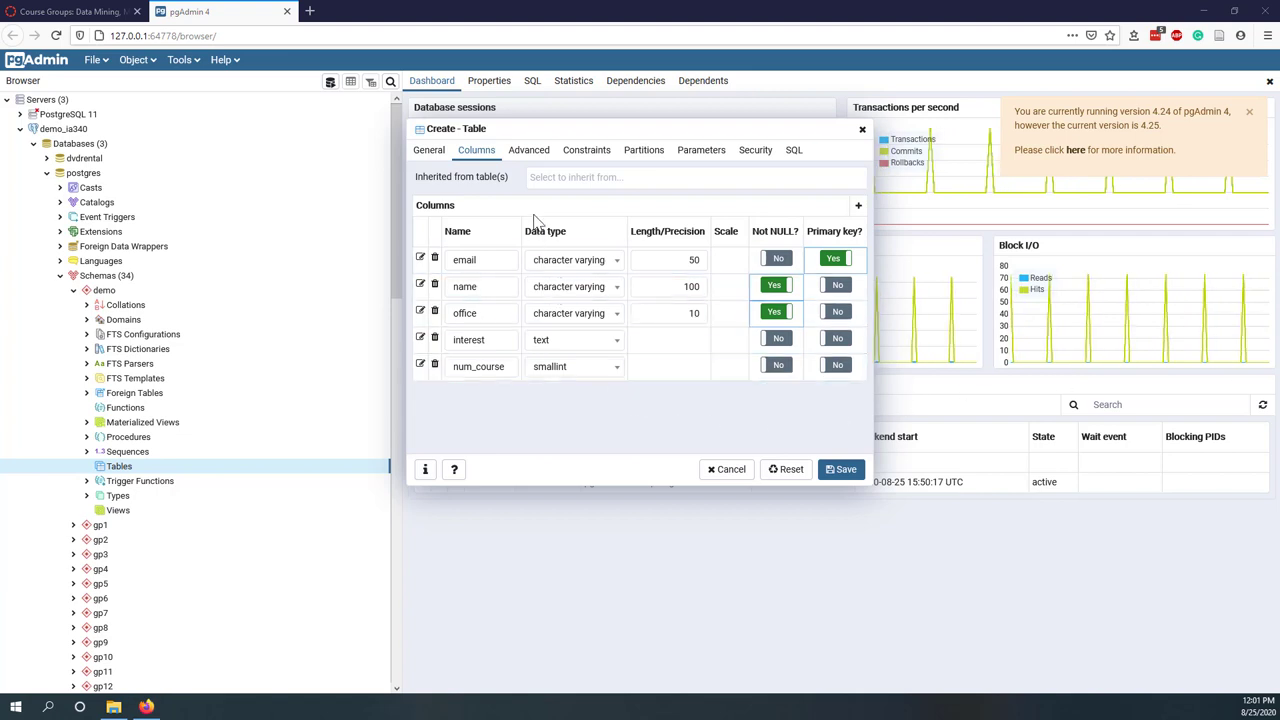
# Review the table's primary and foreign key constraints, and add a unique constraint named "unique office".
pyautogui.click(598, 158)
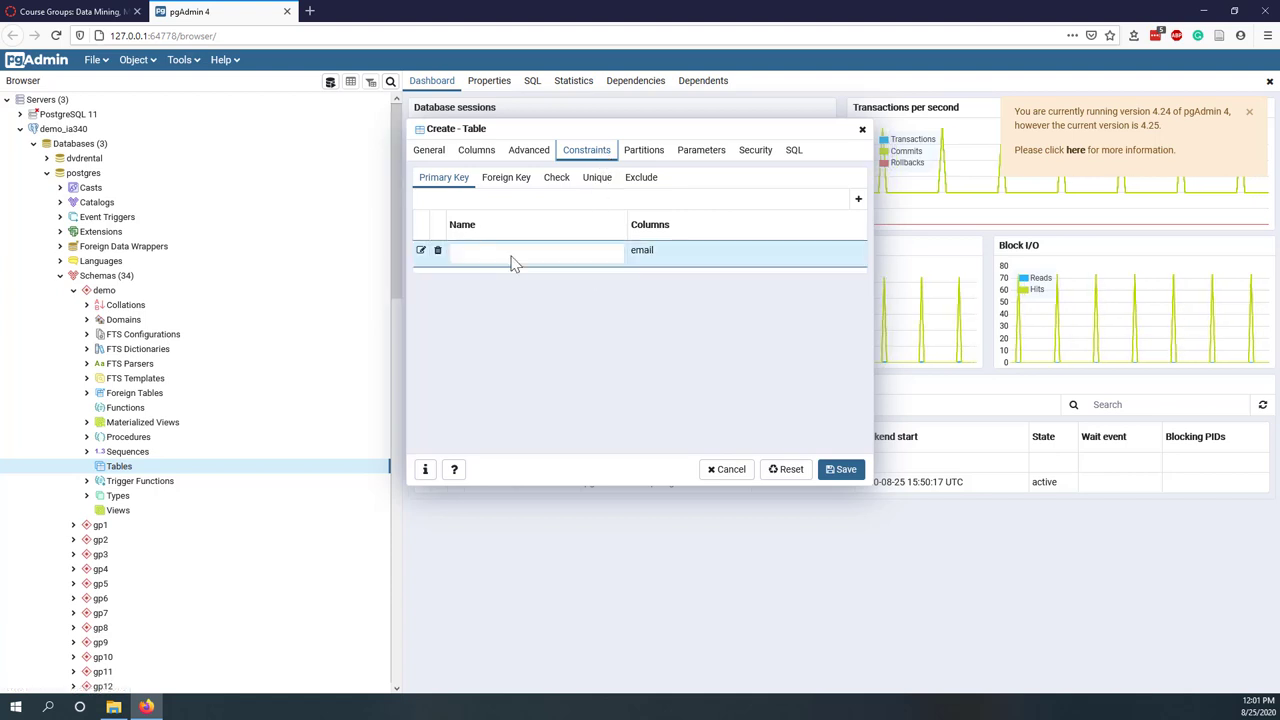
pyautogui.click(507, 178)
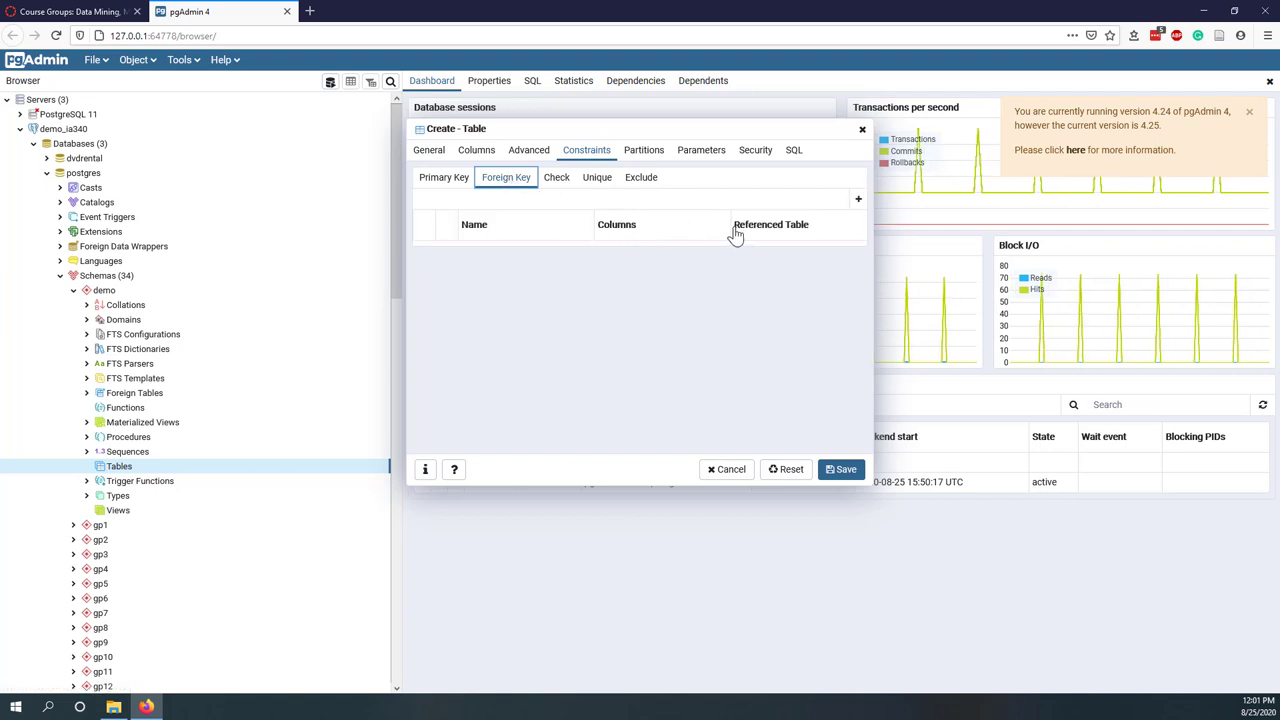
pyautogui.click(598, 182)
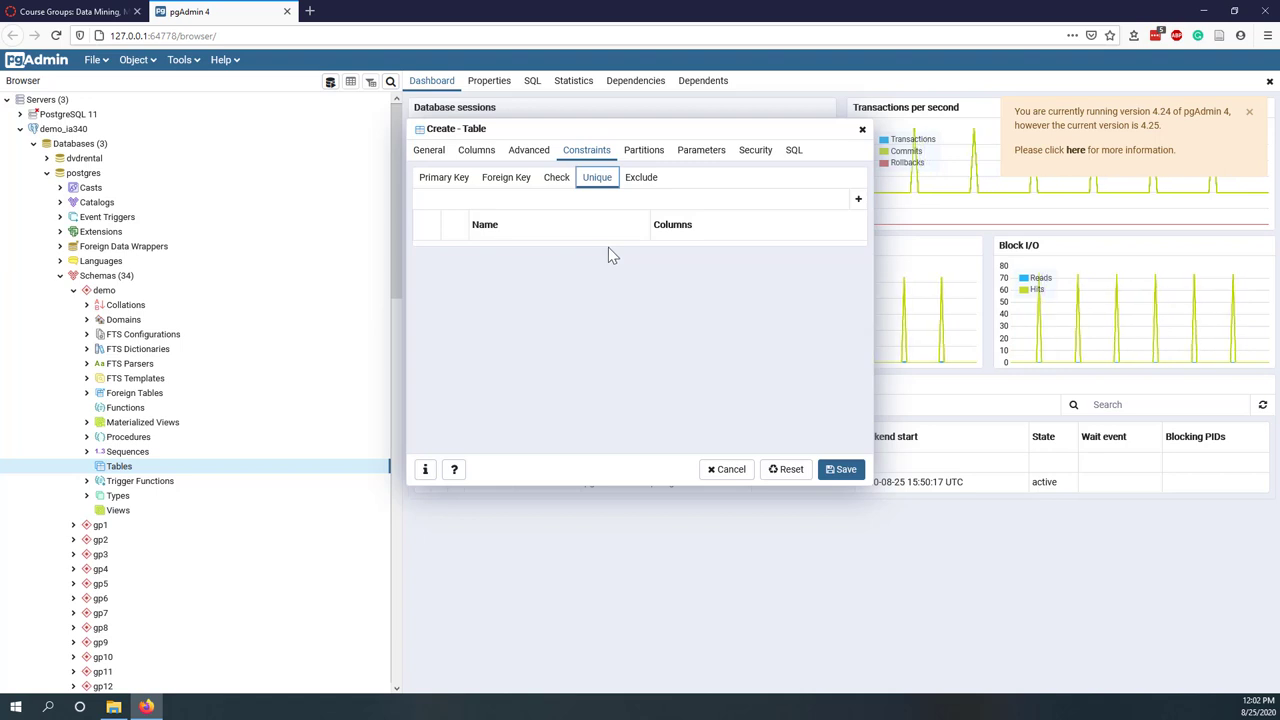
pyautogui.click(857, 199)
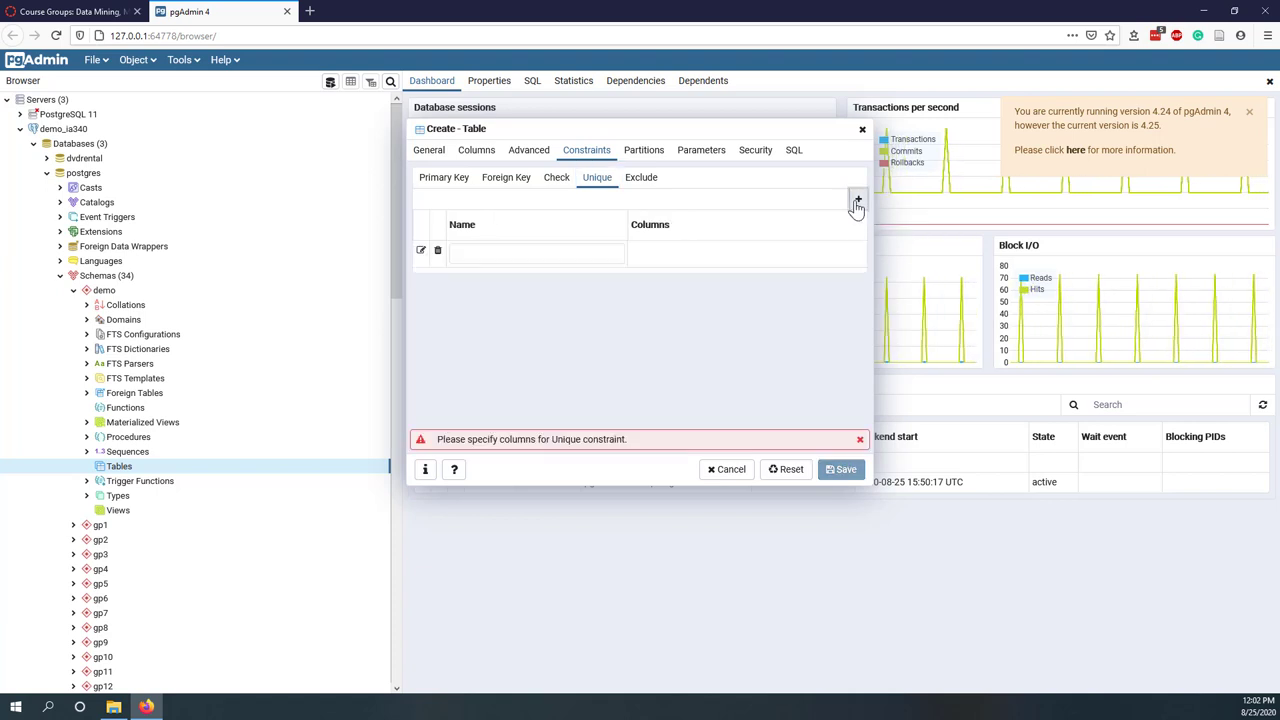
pyautogui.click(510, 258)
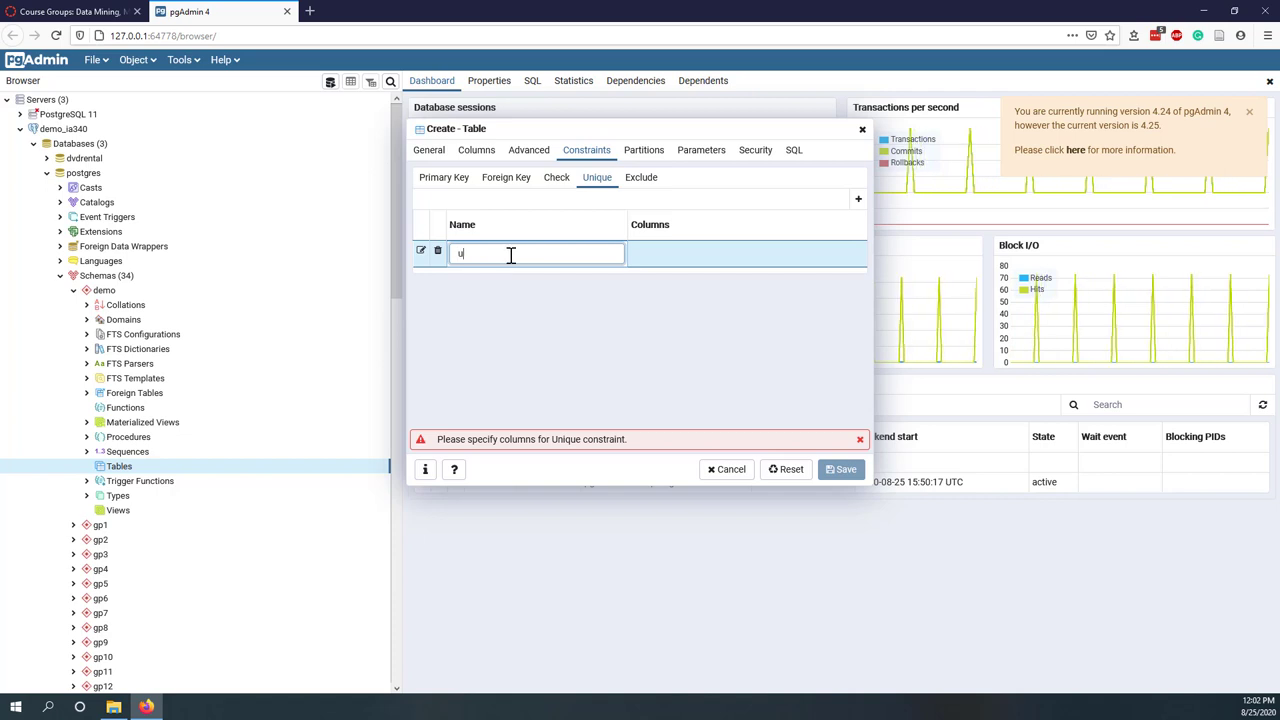
pyautogui.write('nique office')
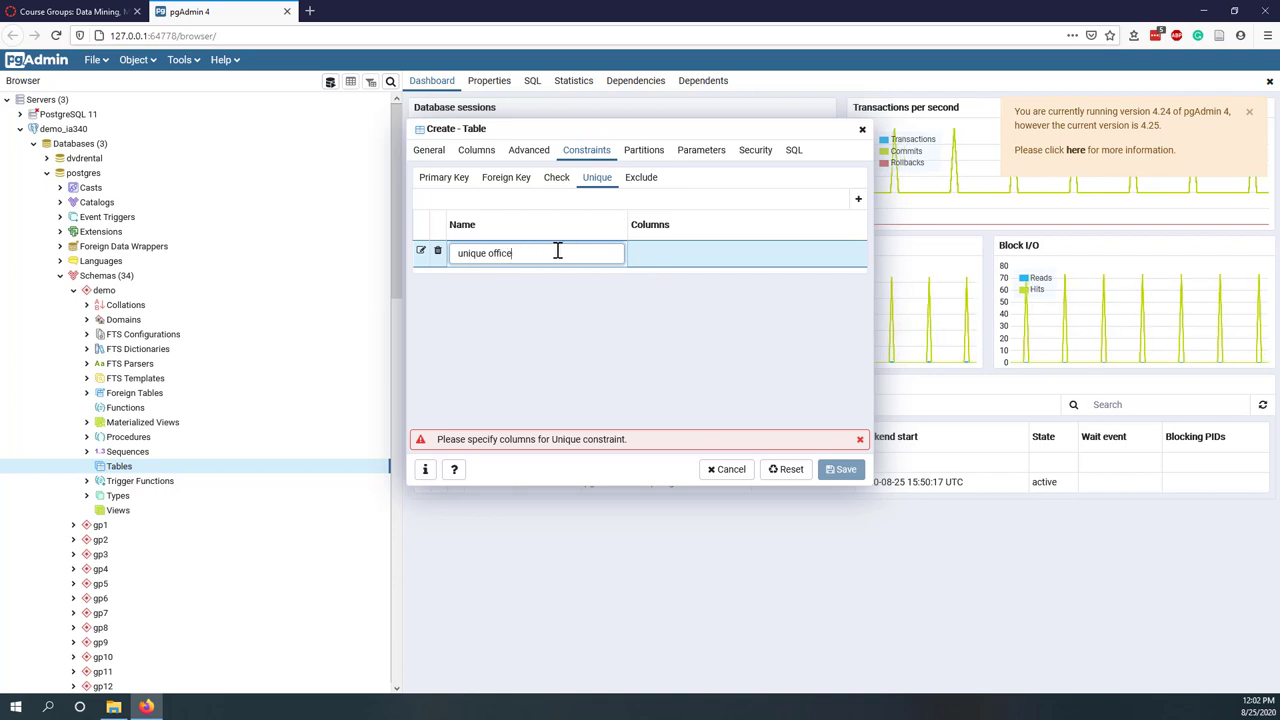
pyautogui.click(660, 259)
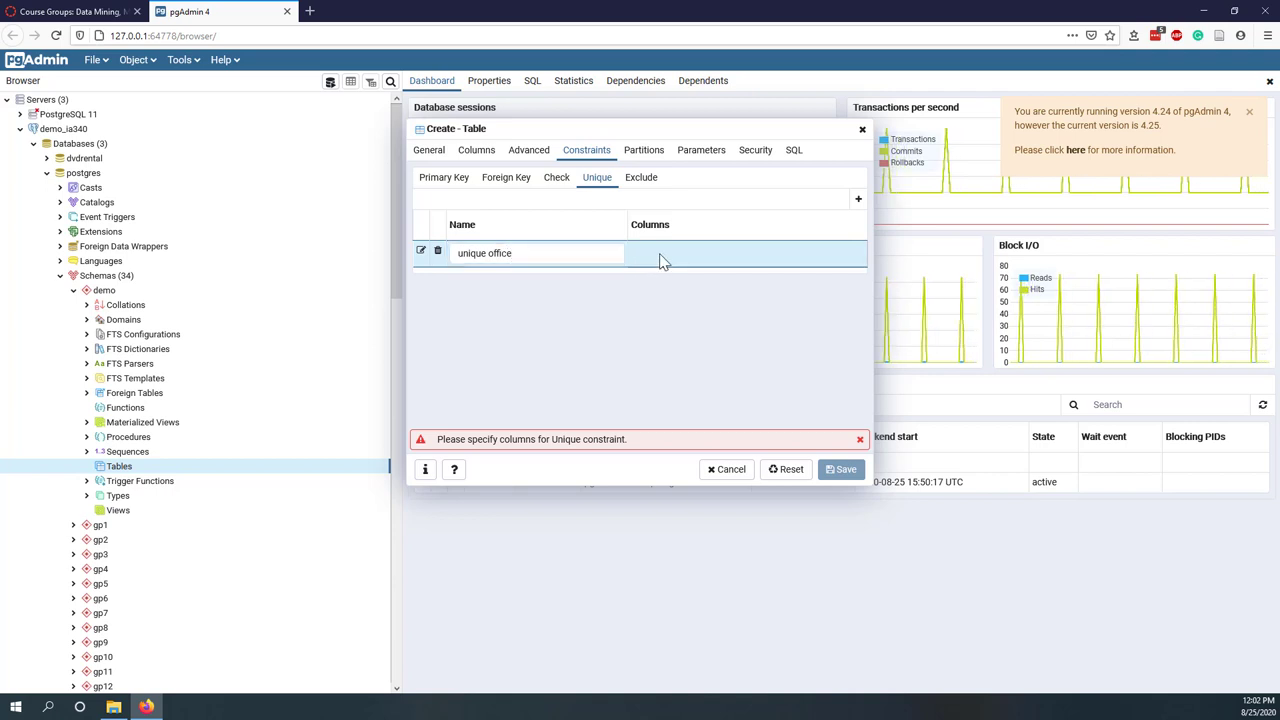
pyautogui.click(858, 199)
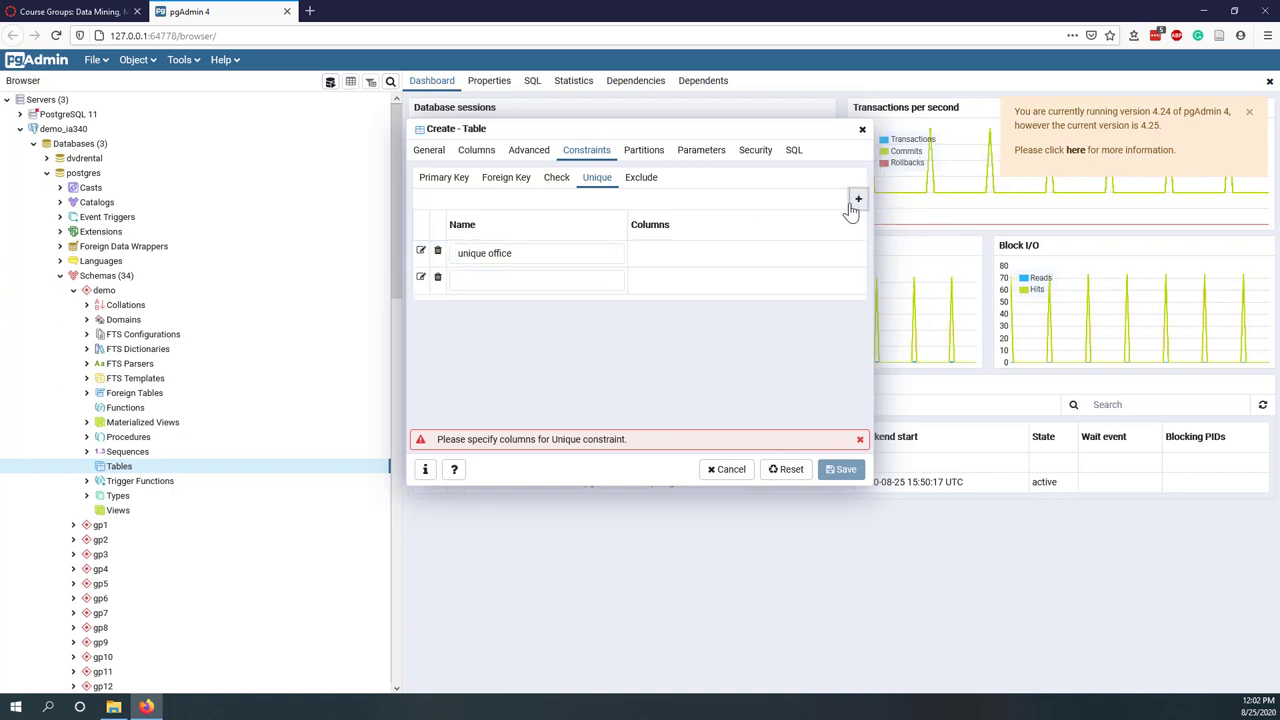
pyautogui.click(438, 279)
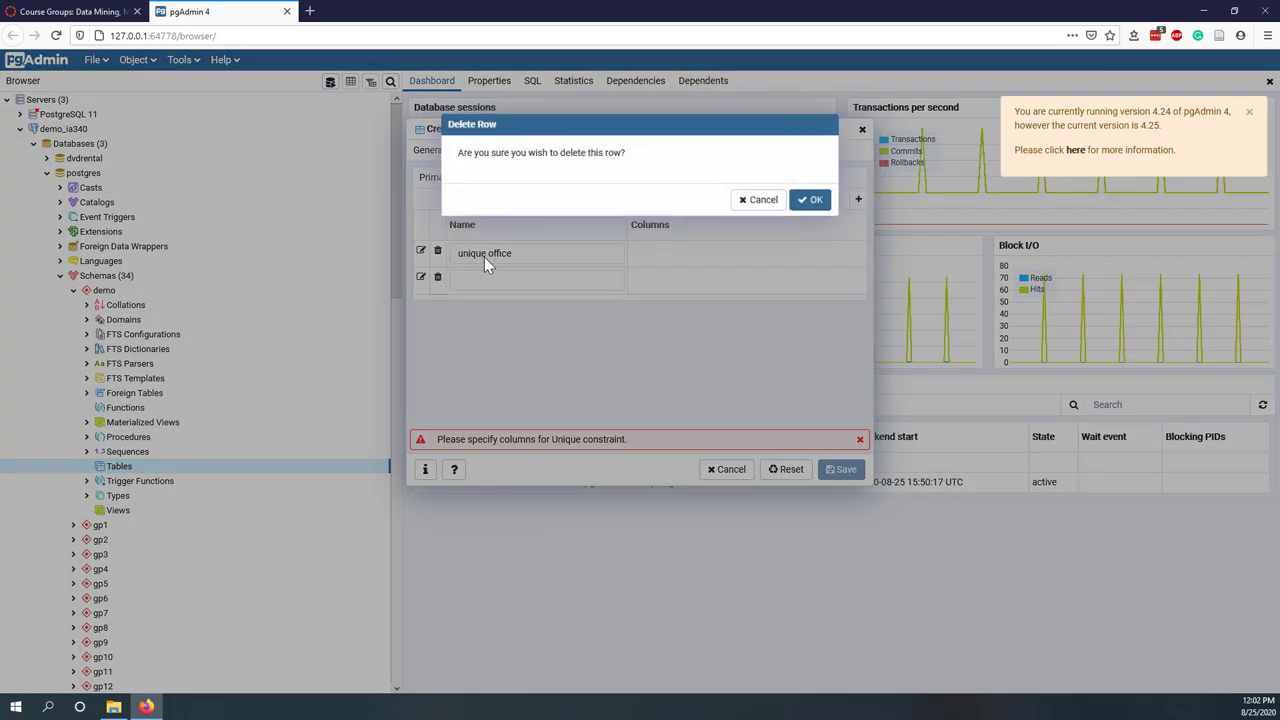
pyautogui.click(800, 201)
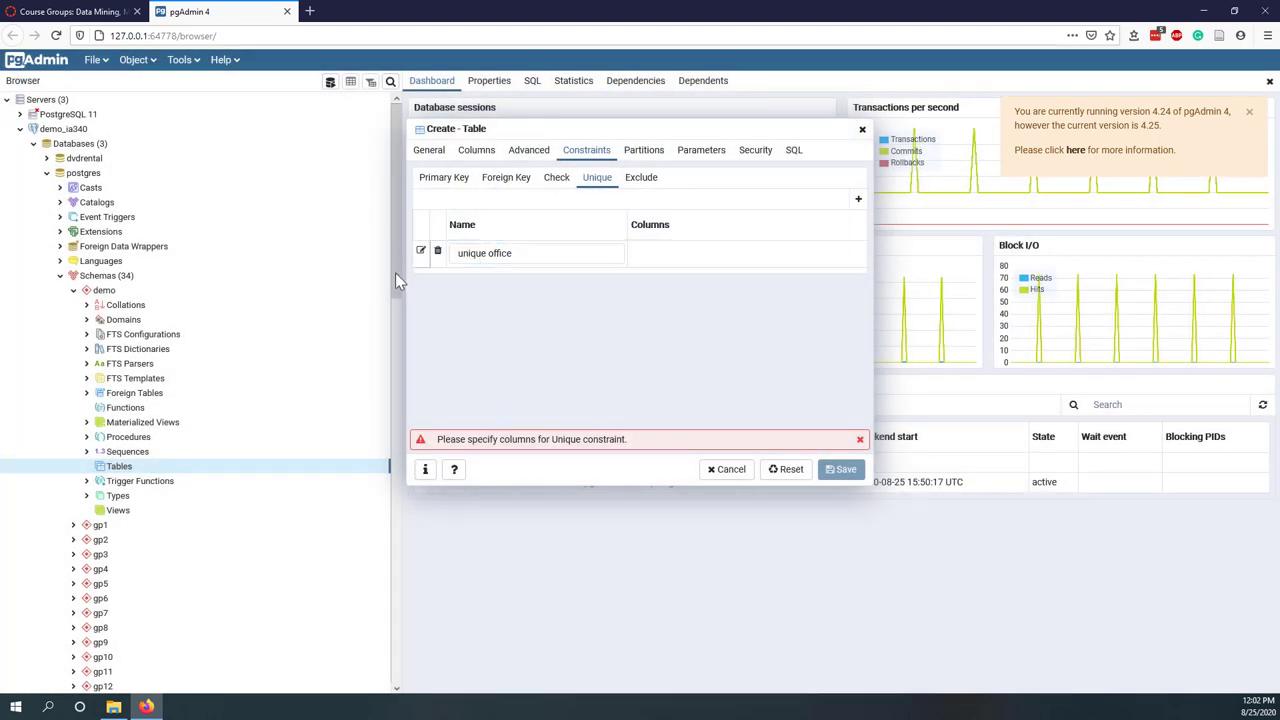
# Add the comment "each professor has a unique office" to the unique constraint.
pyautogui.click(421, 253)
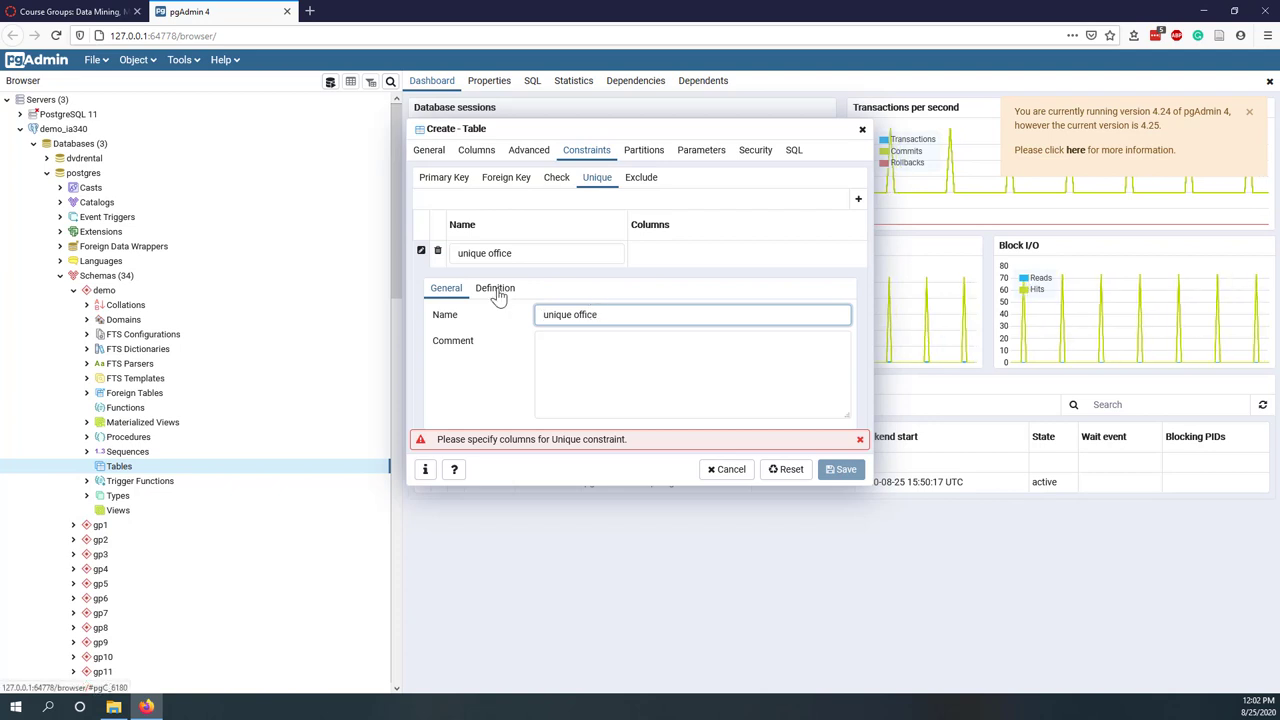
pyautogui.click(567, 368)
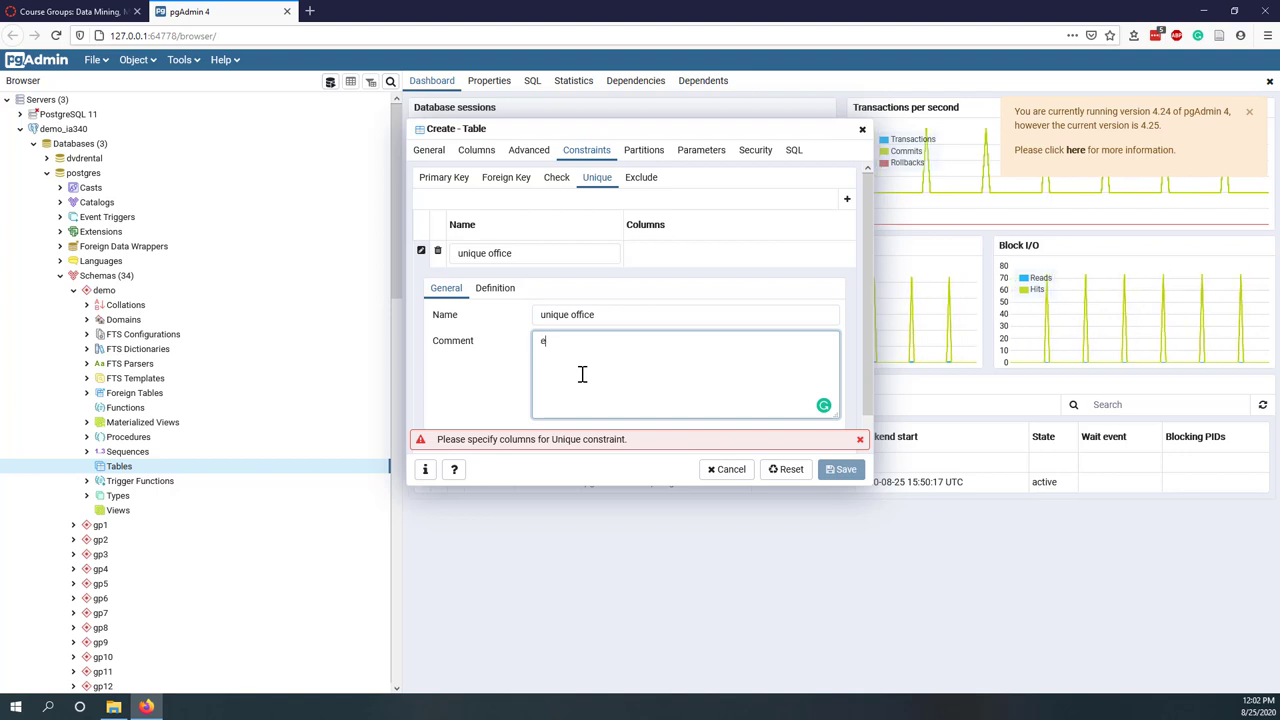
pyautogui.write('ach profe')
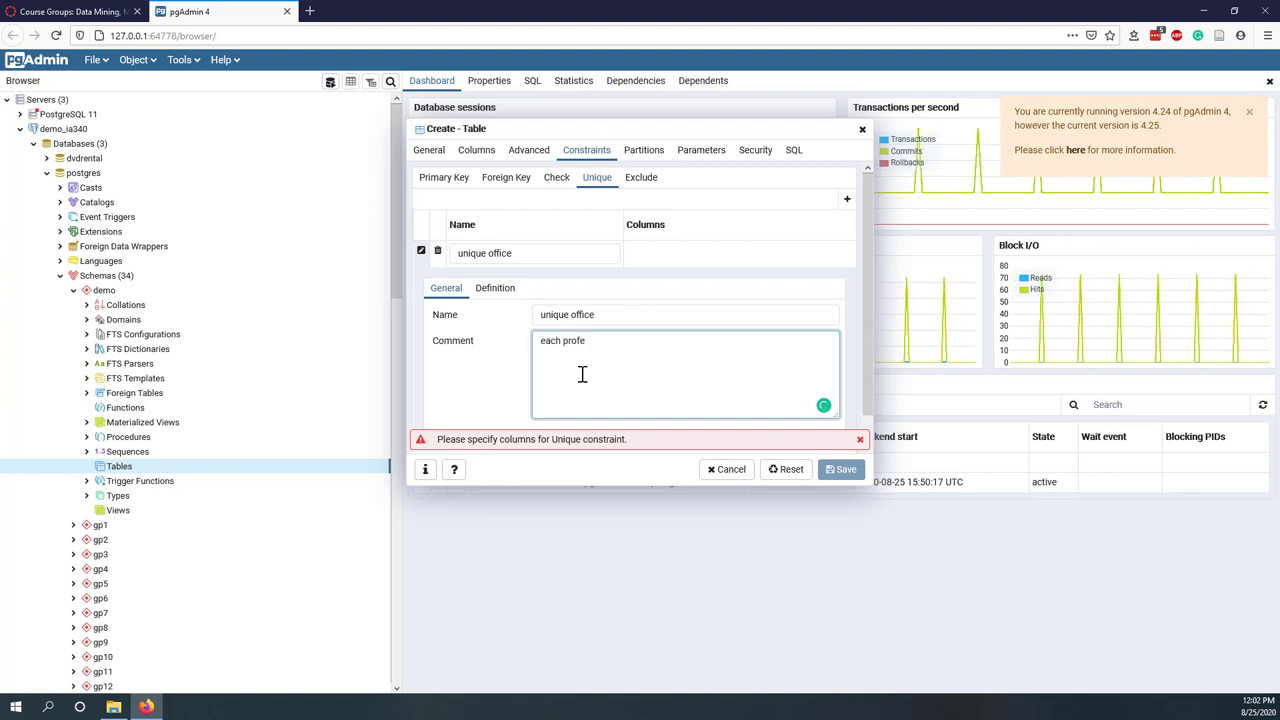
pyautogui.write('ssor has an')
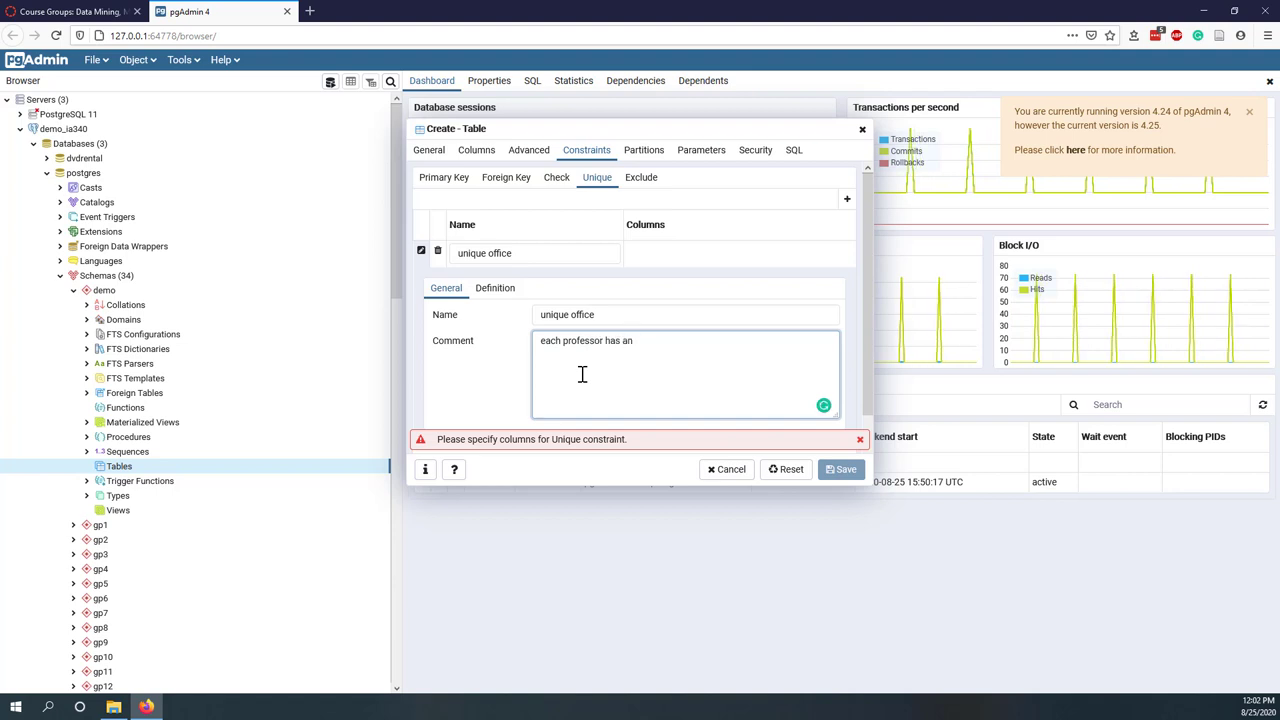
pyautogui.write(' unique off')
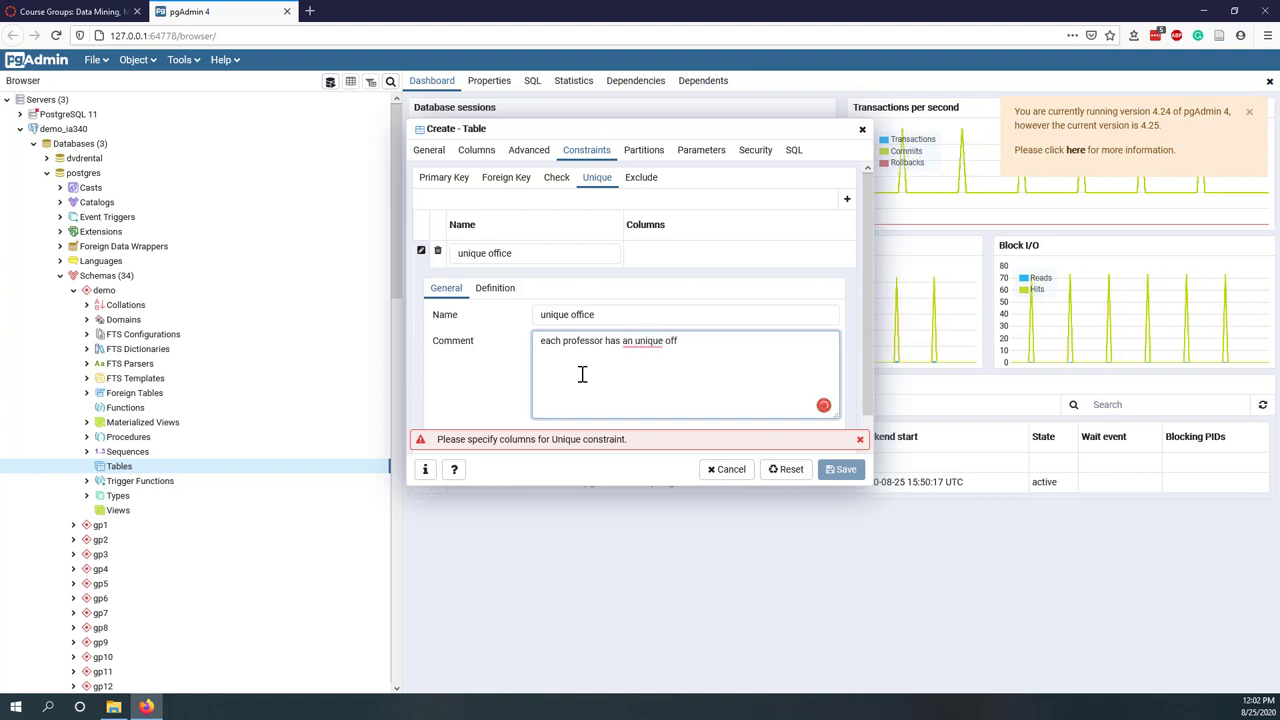
pyautogui.write('ice')
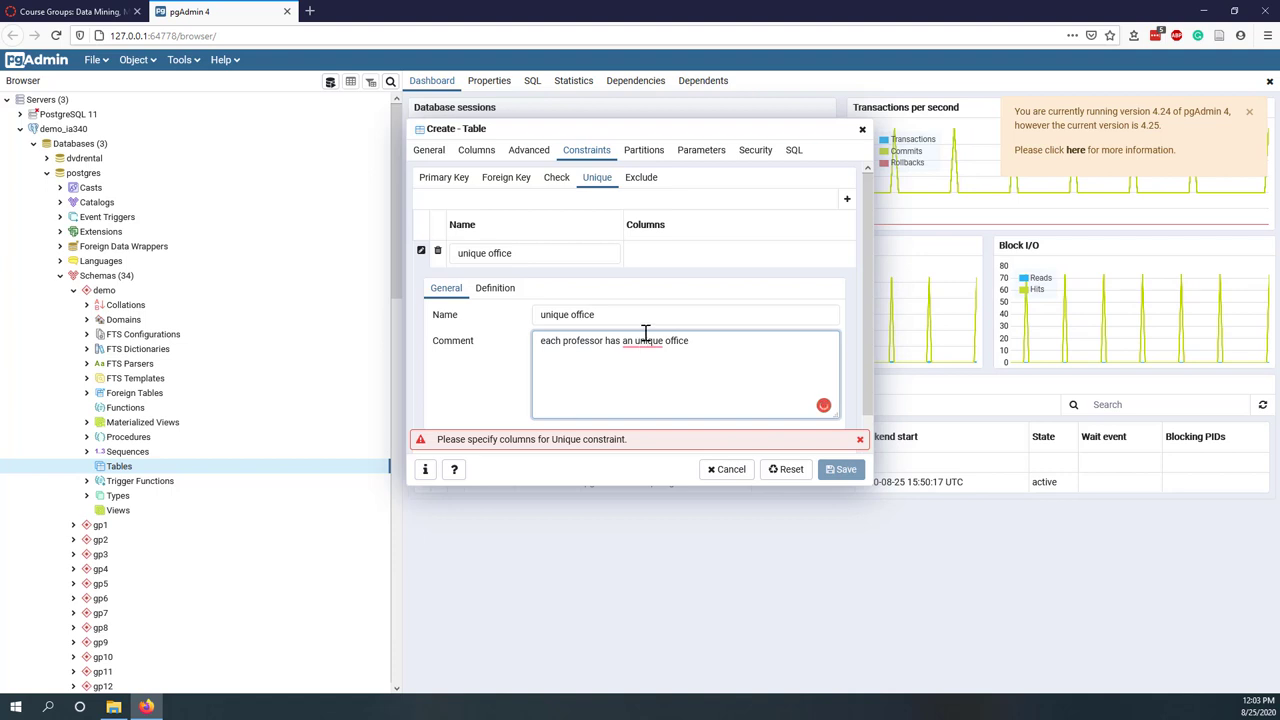
pyautogui.moveTo(645, 333)
pyautogui.click(655, 385)
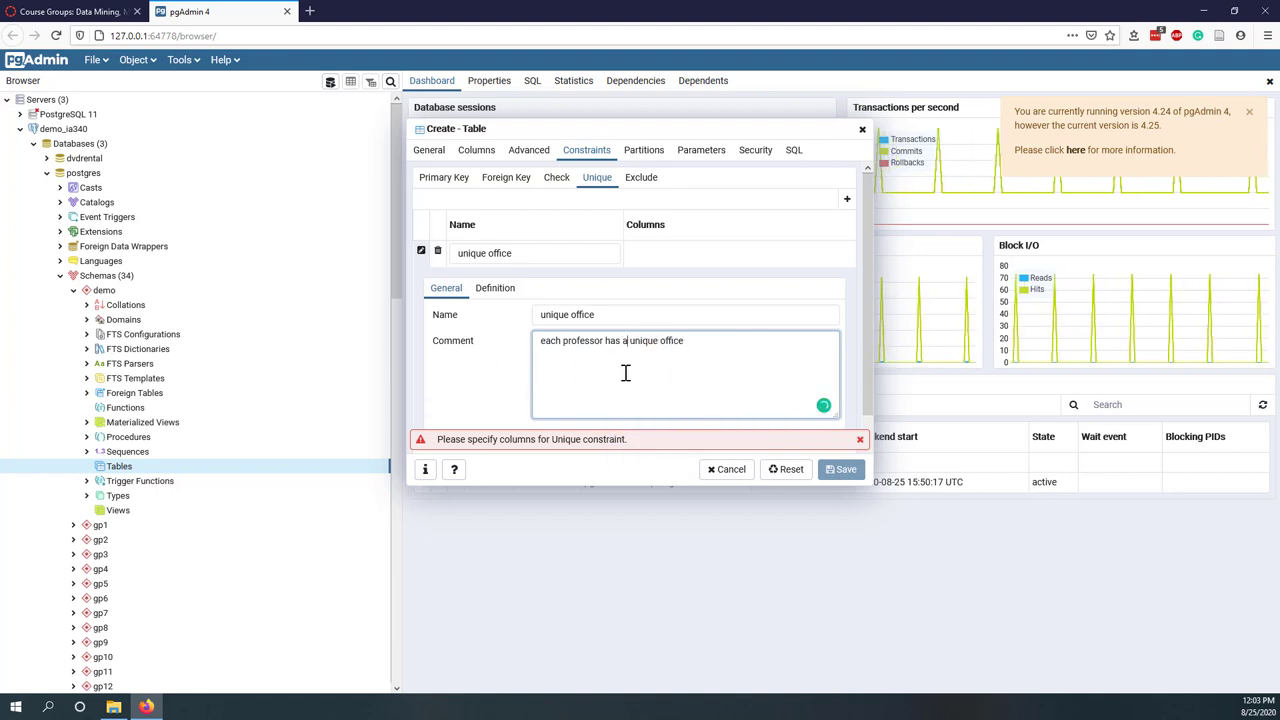
# Rename the unique constraint to unique_office.
pyautogui.click(574, 316)
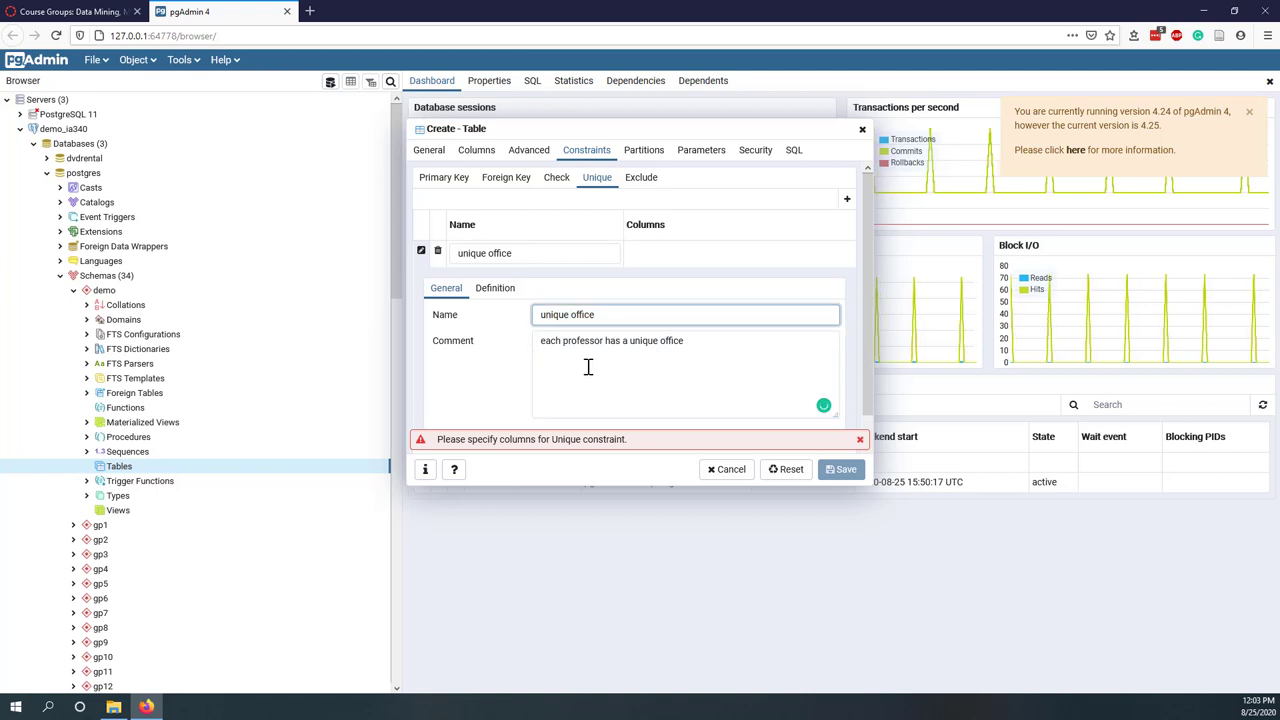
pyautogui.write('_')
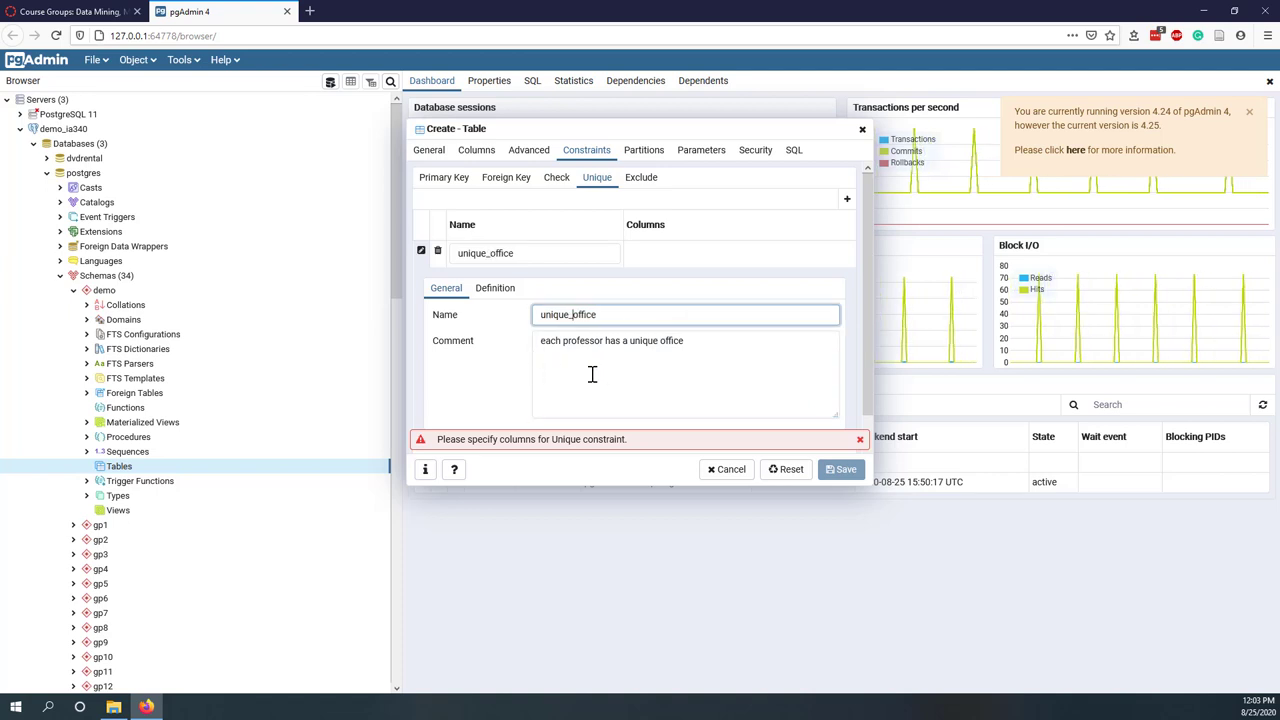
pyautogui.click(493, 340)
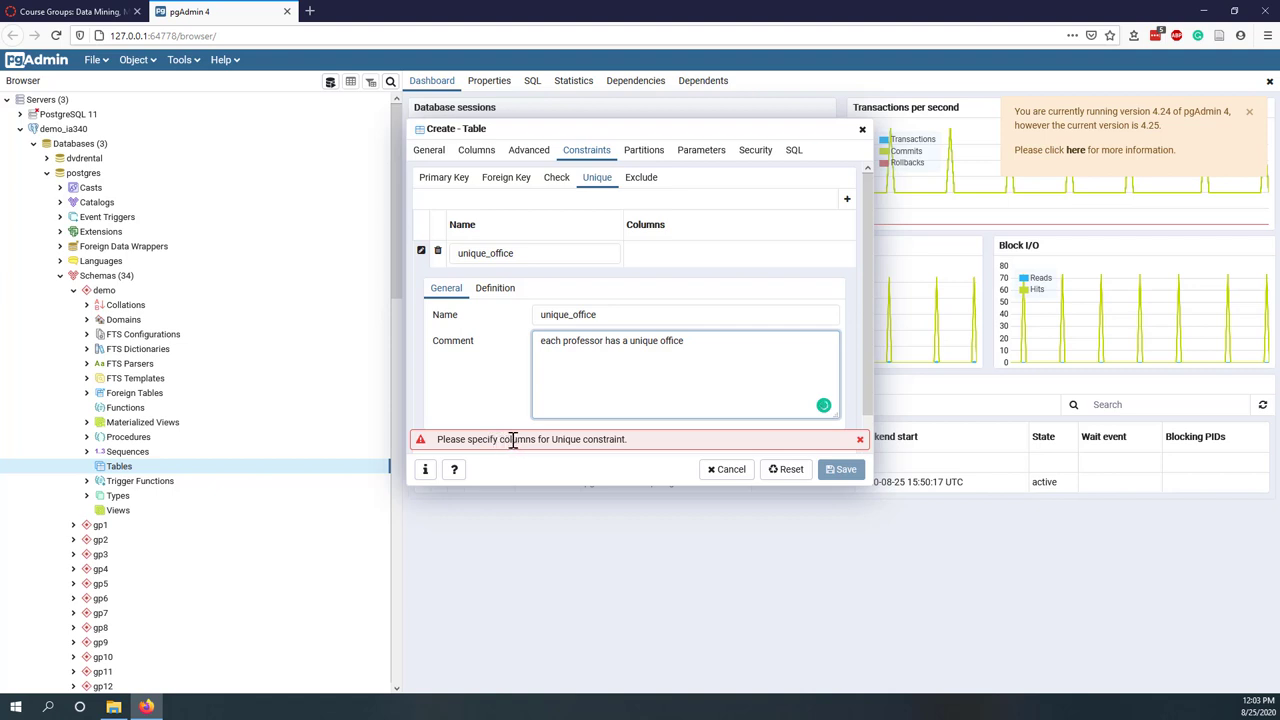
# Define the unique_office constraint on the office column and review its remaining definition settings.
pyautogui.click(494, 288)
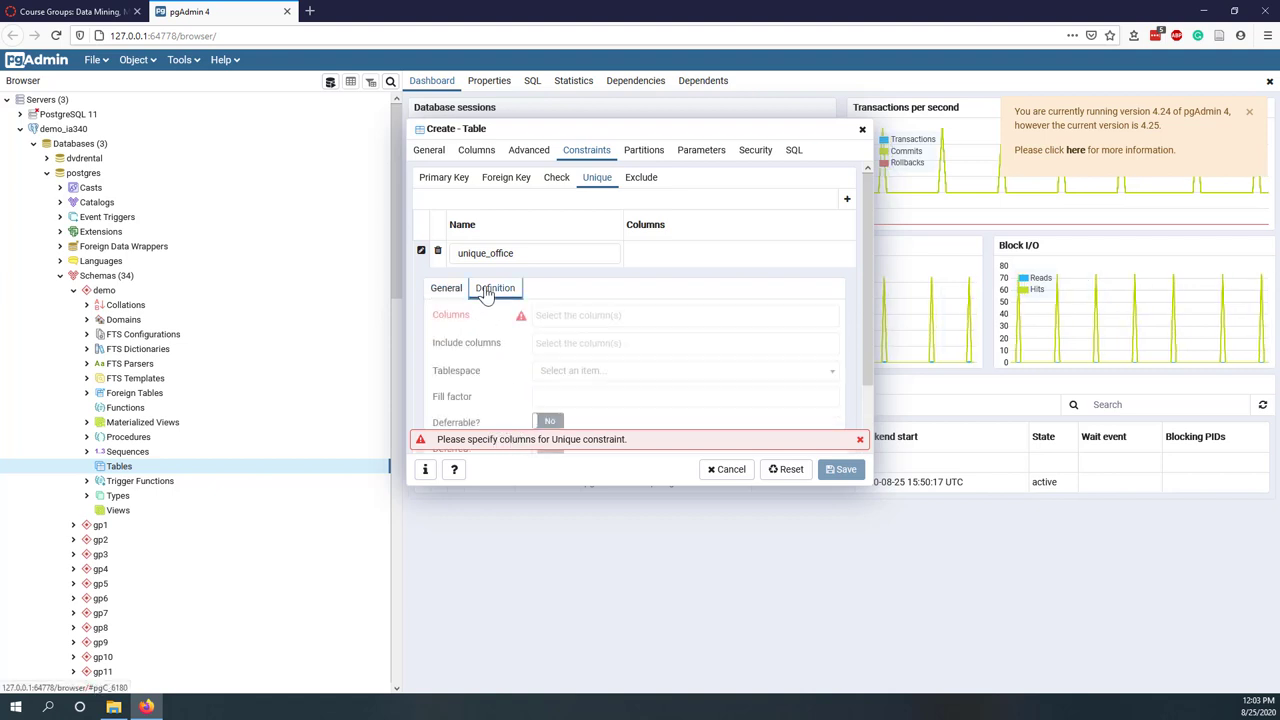
pyautogui.click(590, 317)
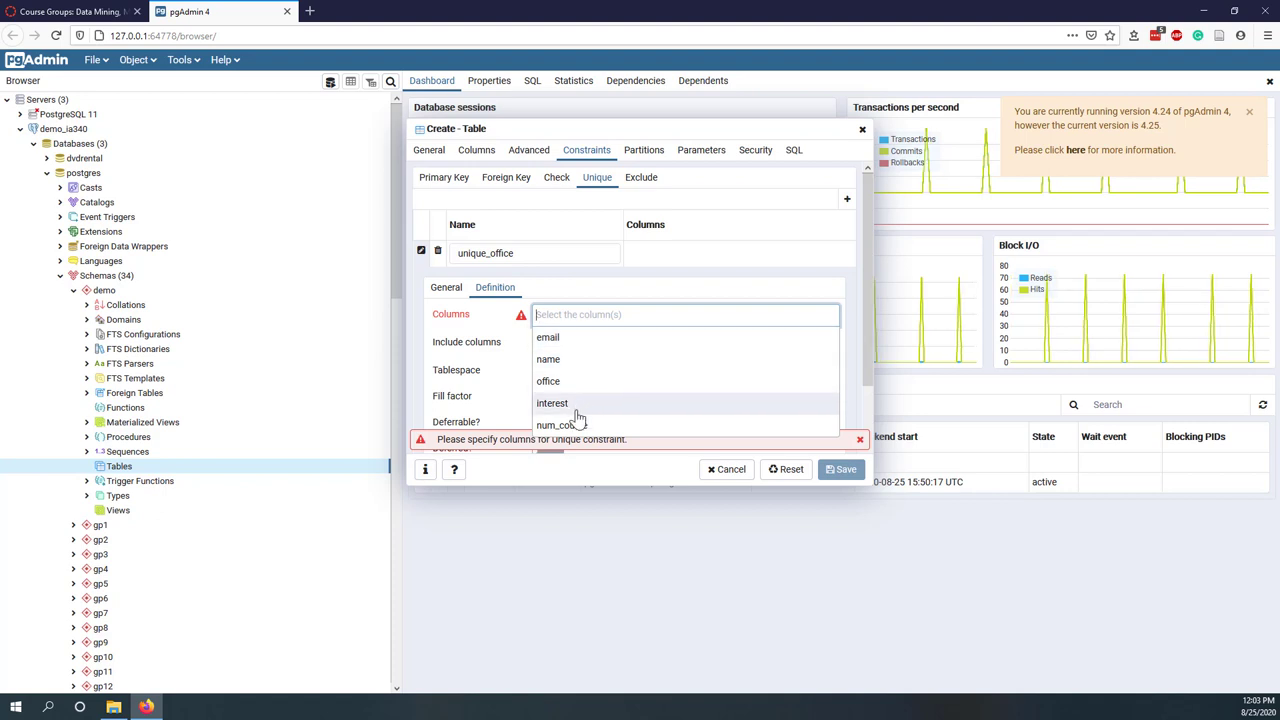
pyautogui.click(558, 381)
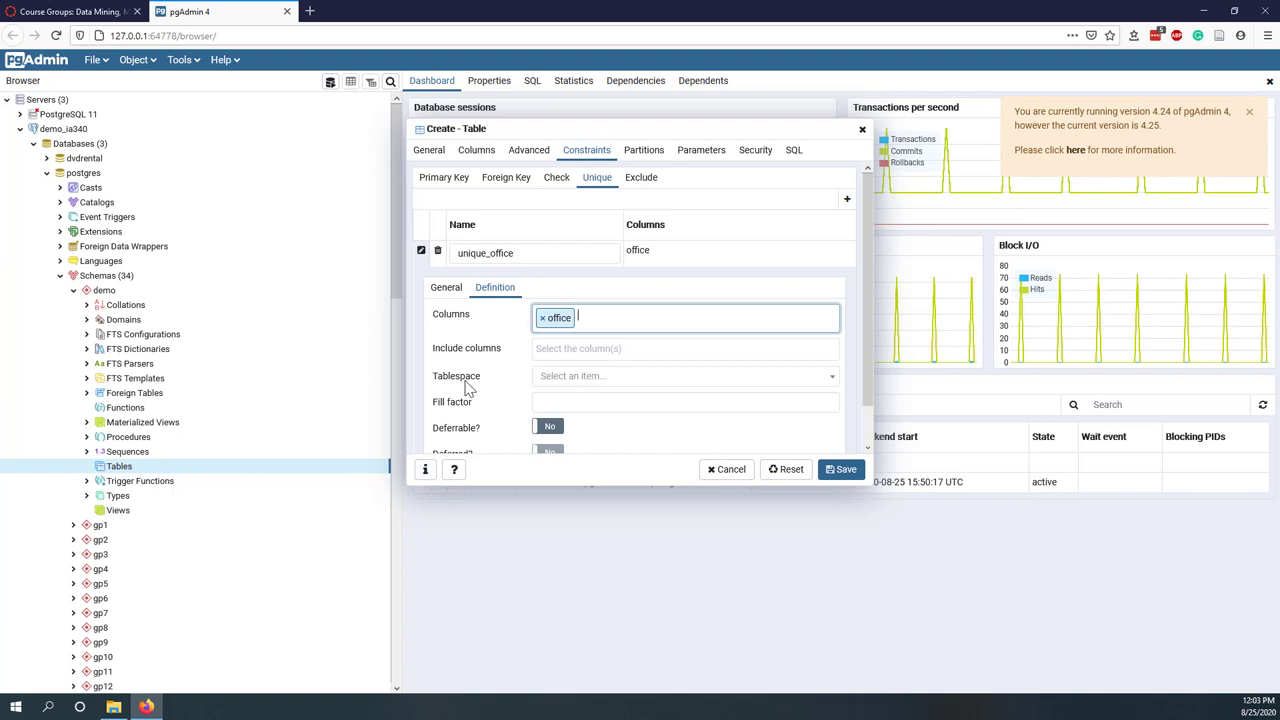
pyautogui.scroll(-1, 465, 395)
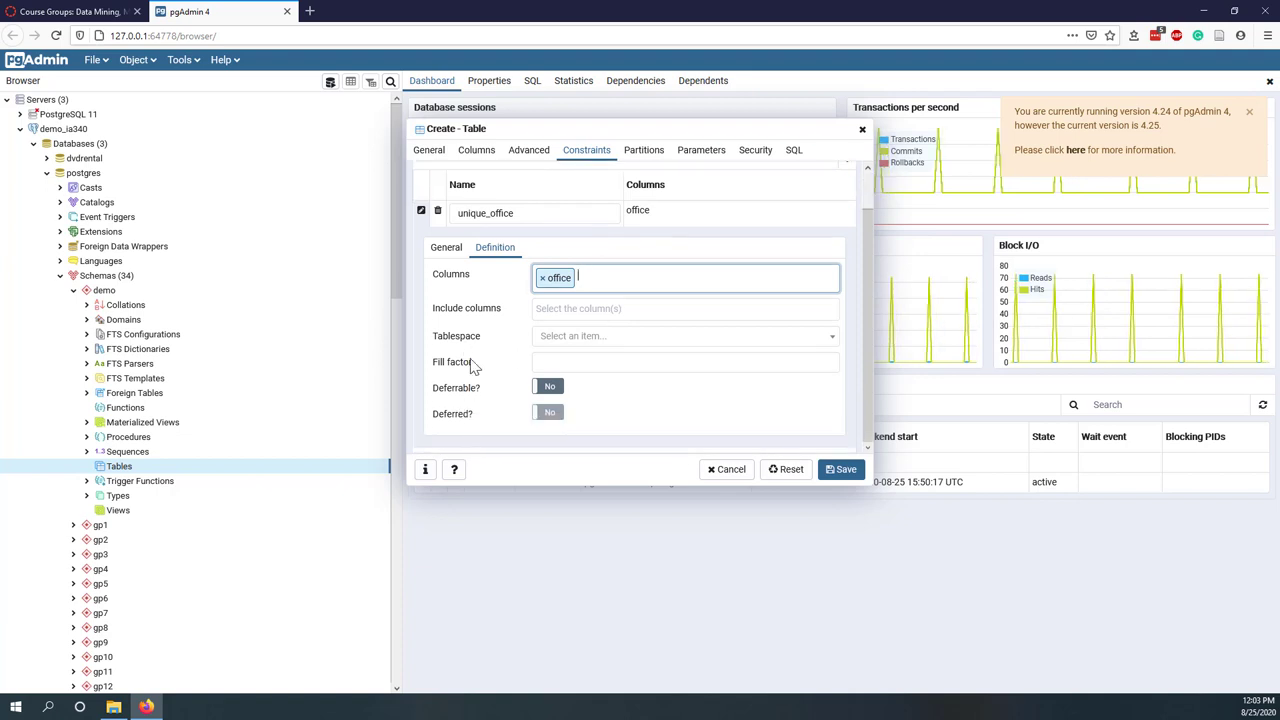
pyautogui.scroll(1, 470, 358)
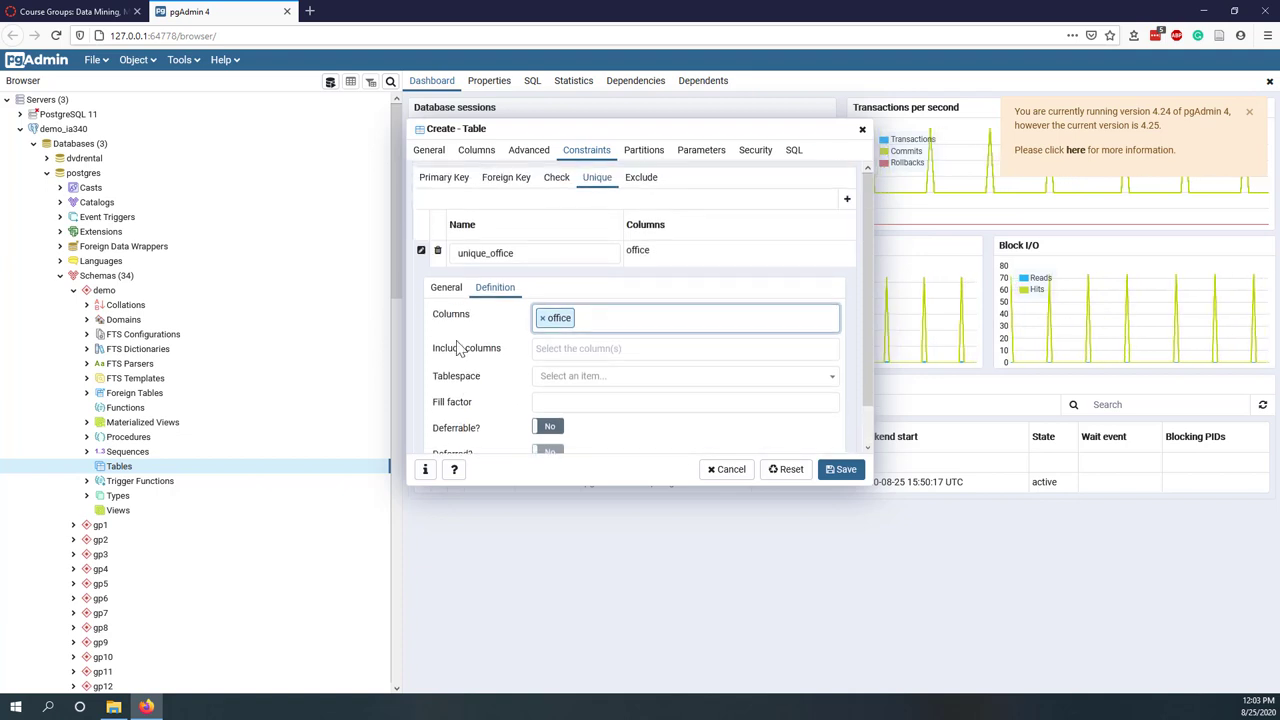
pyautogui.click(446, 289)
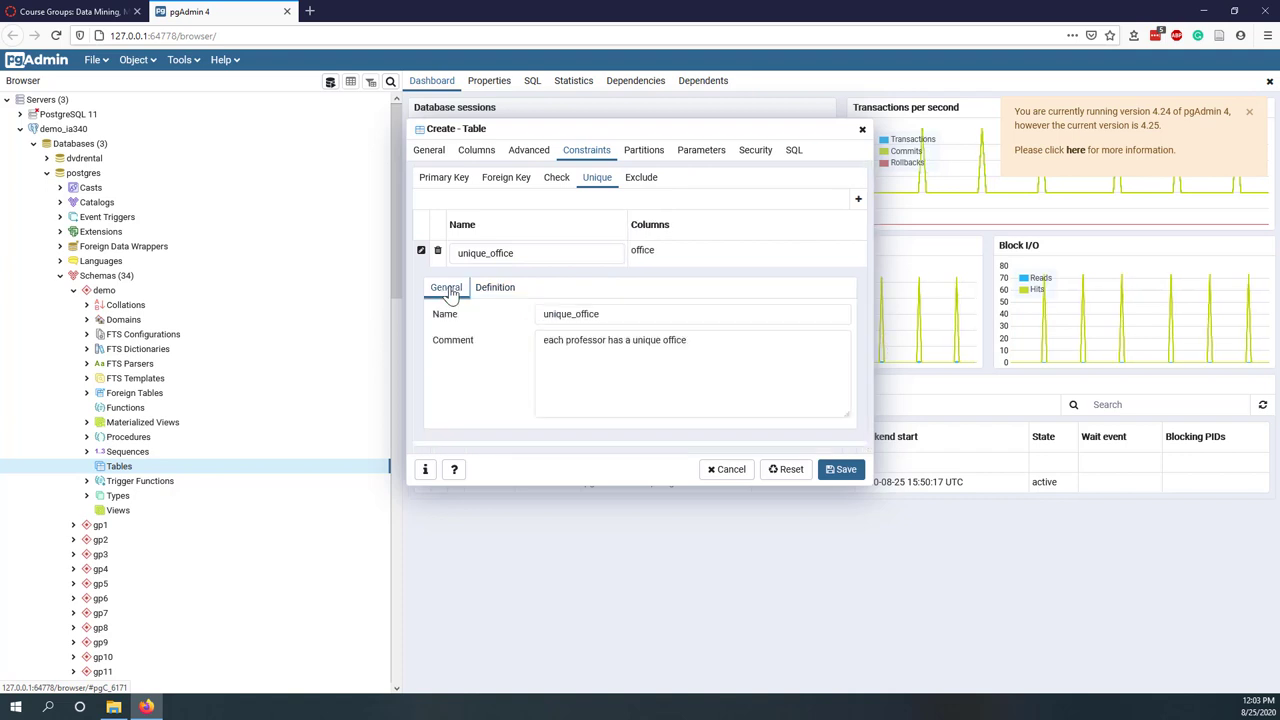
# Add a check constraint named num_course_less_than5 to the table, leaving its comment blank.
pyautogui.click(552, 184)
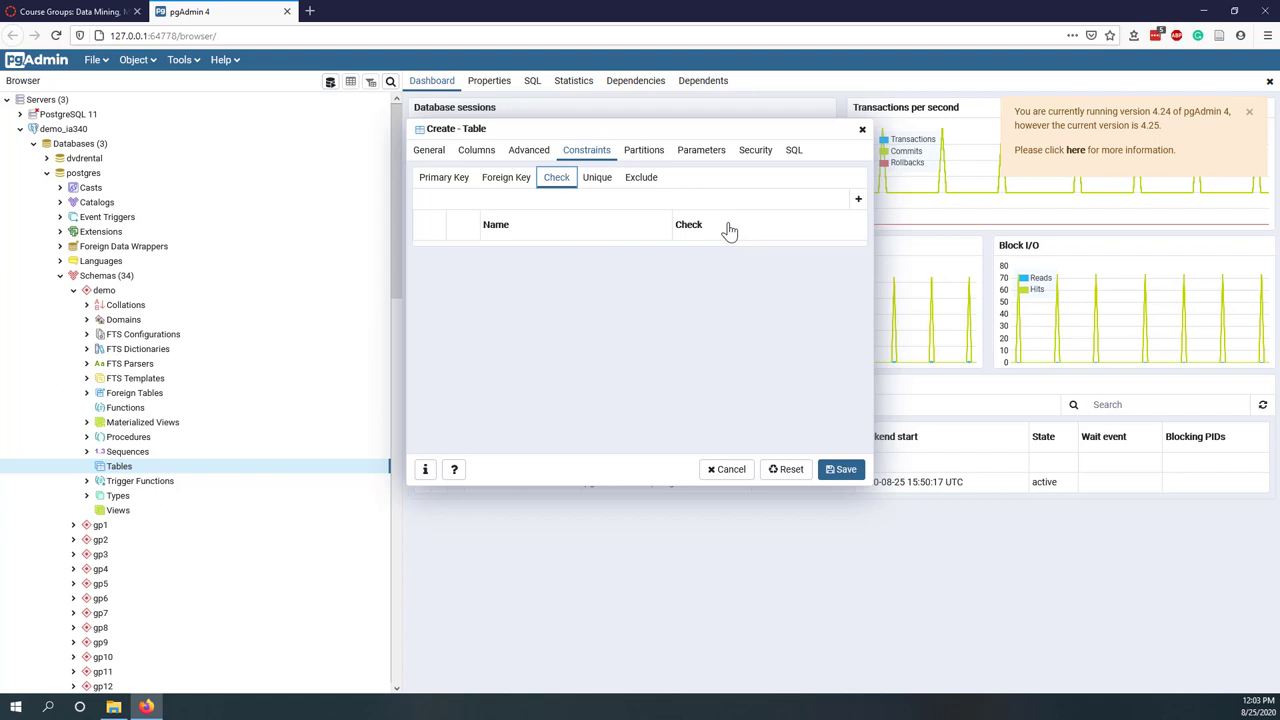
pyautogui.click(856, 200)
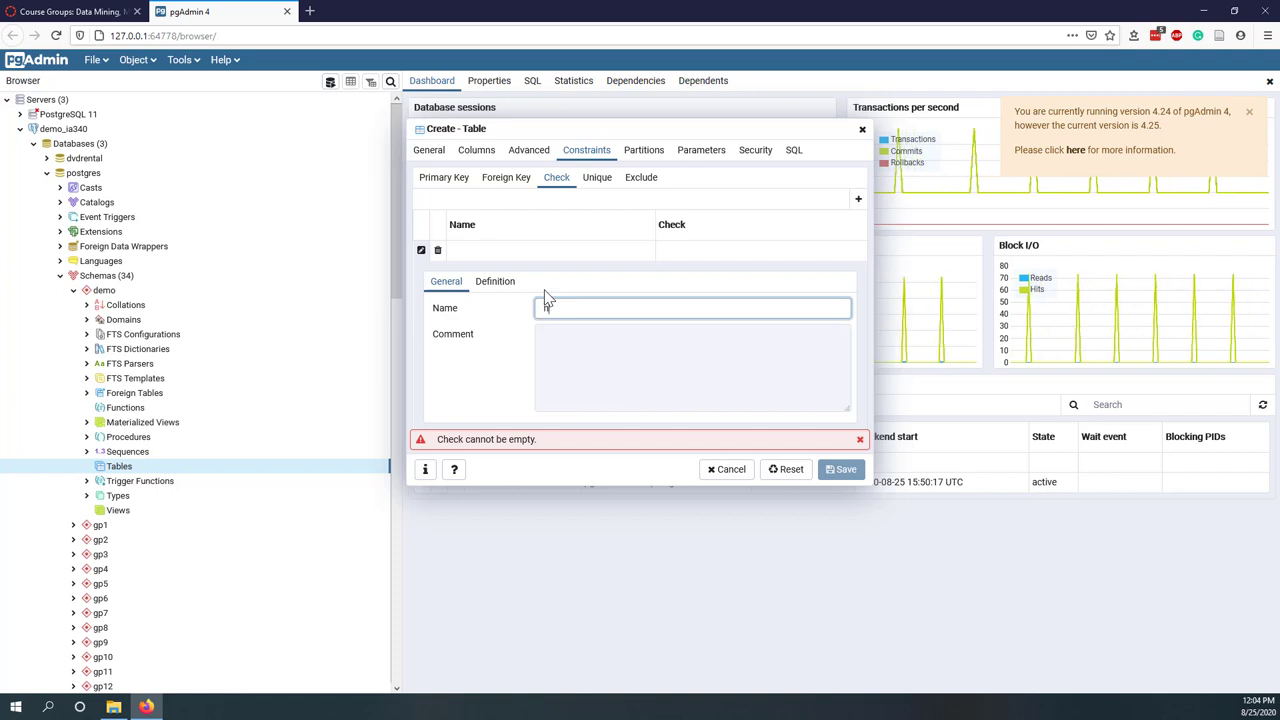
pyautogui.write('num_cou')
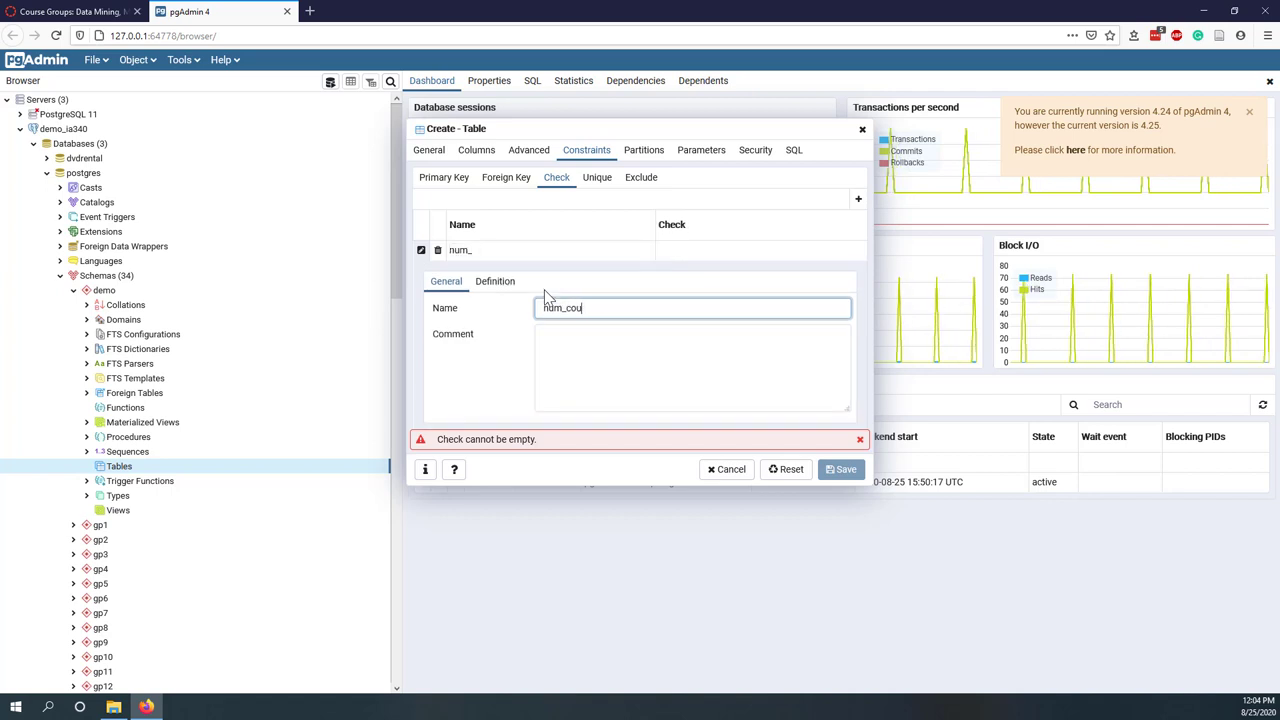
pyautogui.write('rse')
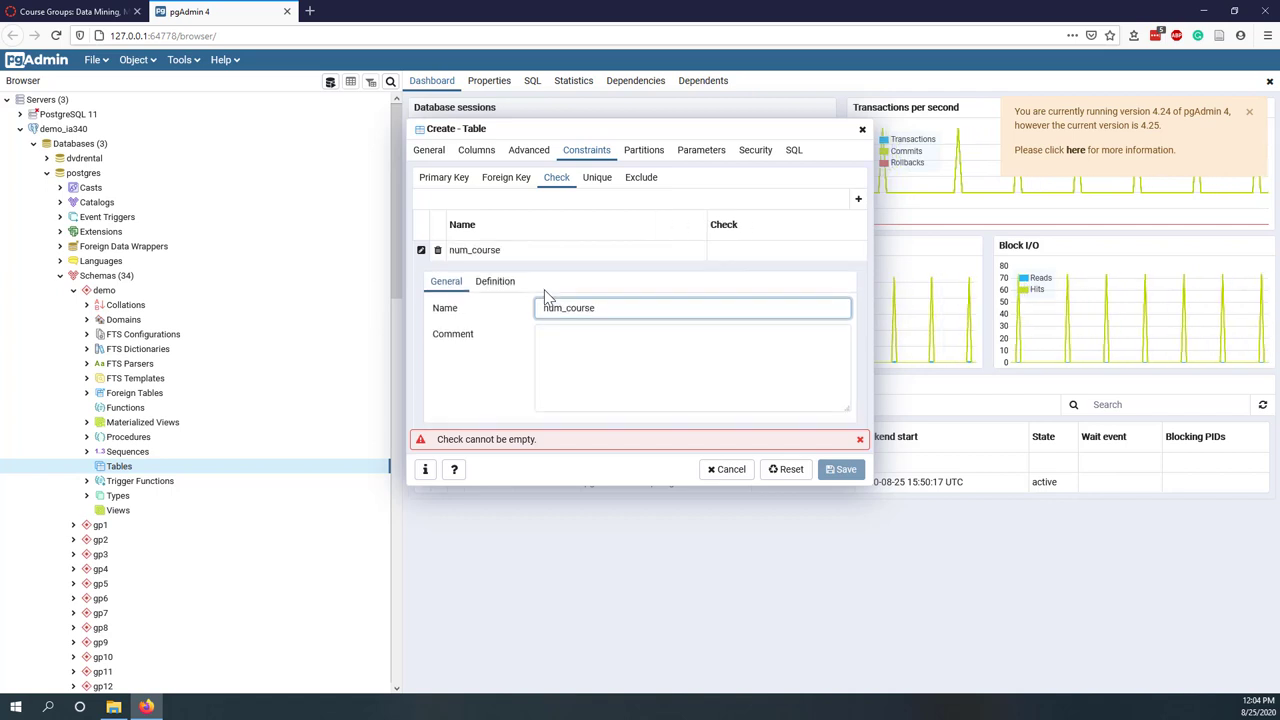
pyautogui.write('_less_t')
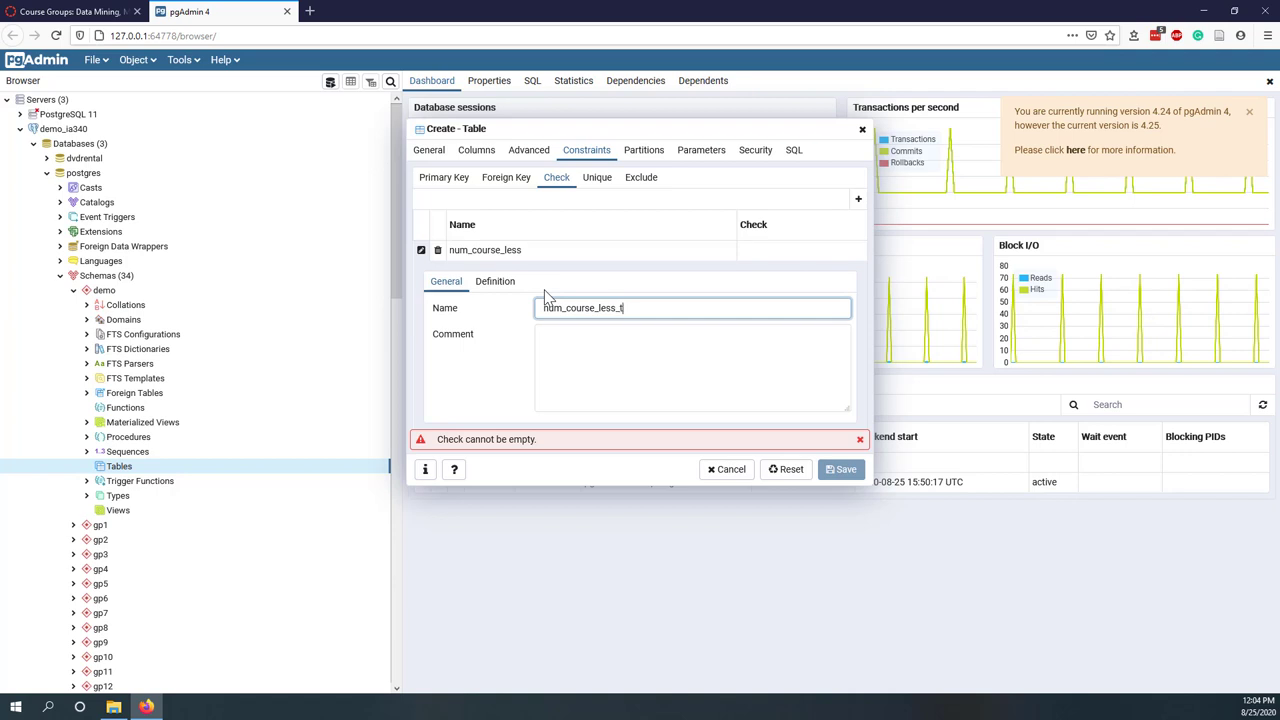
pyautogui.write('han')
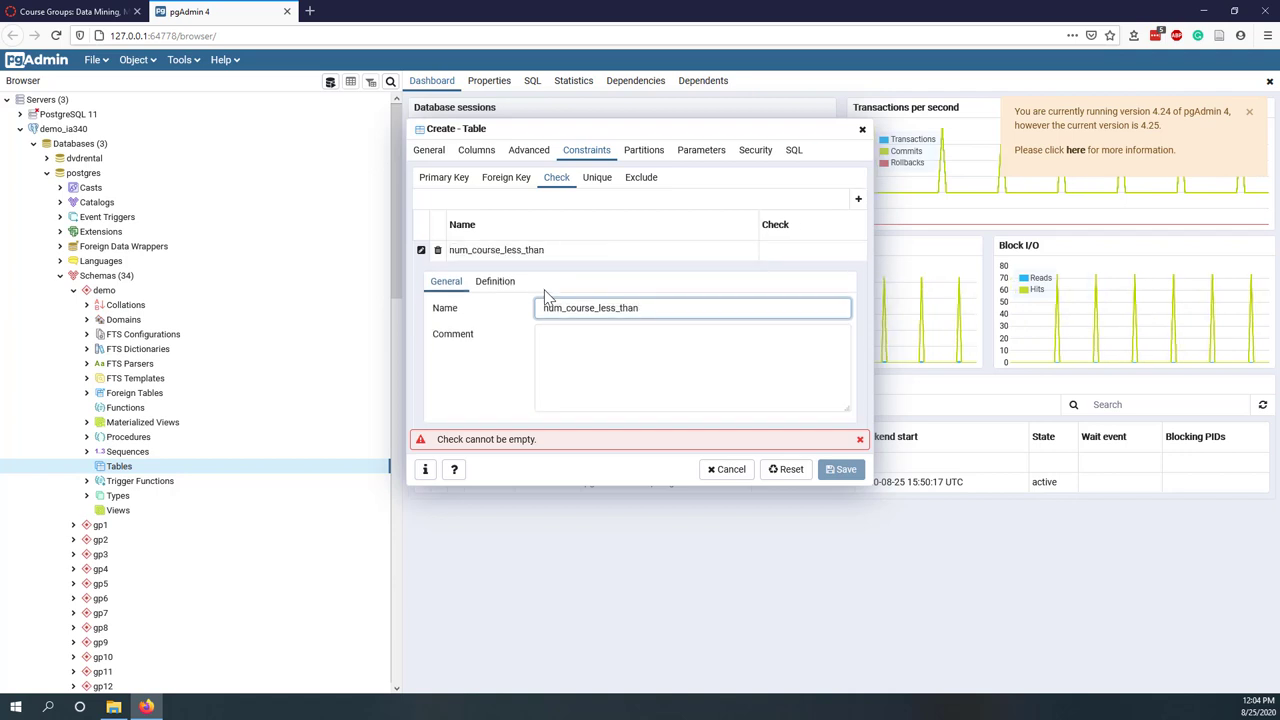
pyautogui.write('5')
pyautogui.click(590, 375)
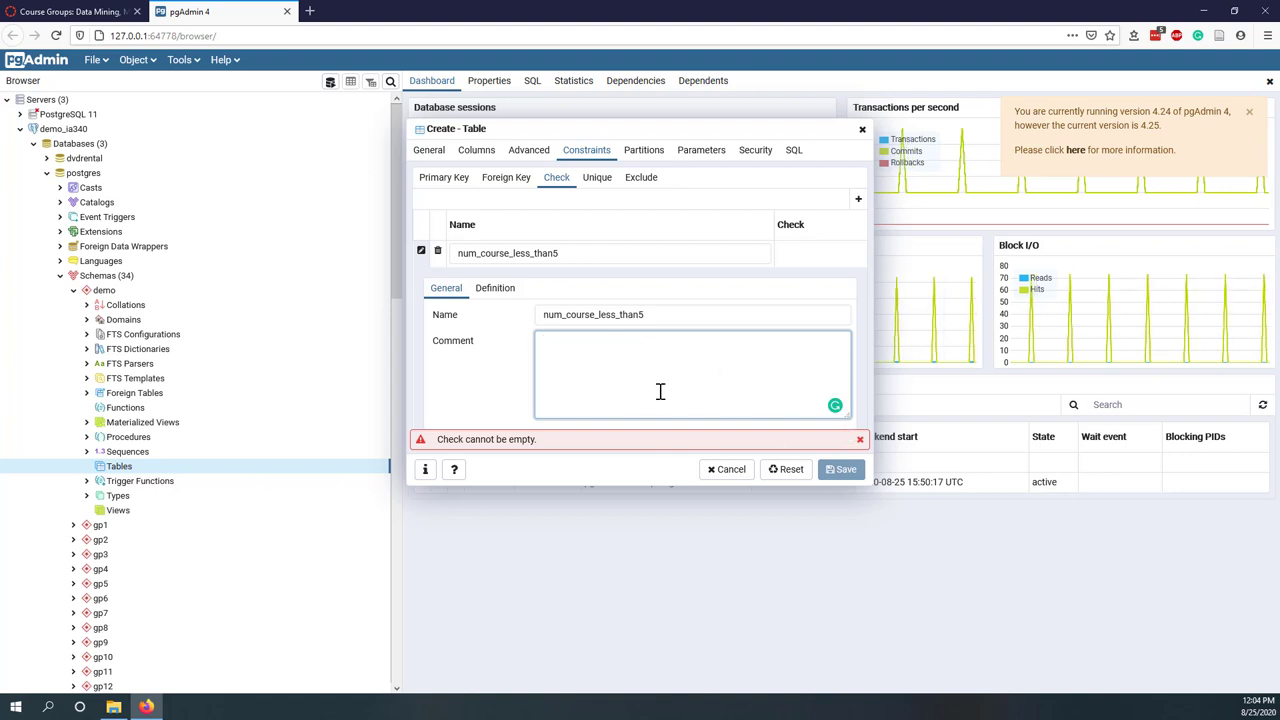
# Define the check constraint's expression as num_course < 5.
pyautogui.click(489, 294)
pyautogui.click(571, 328)
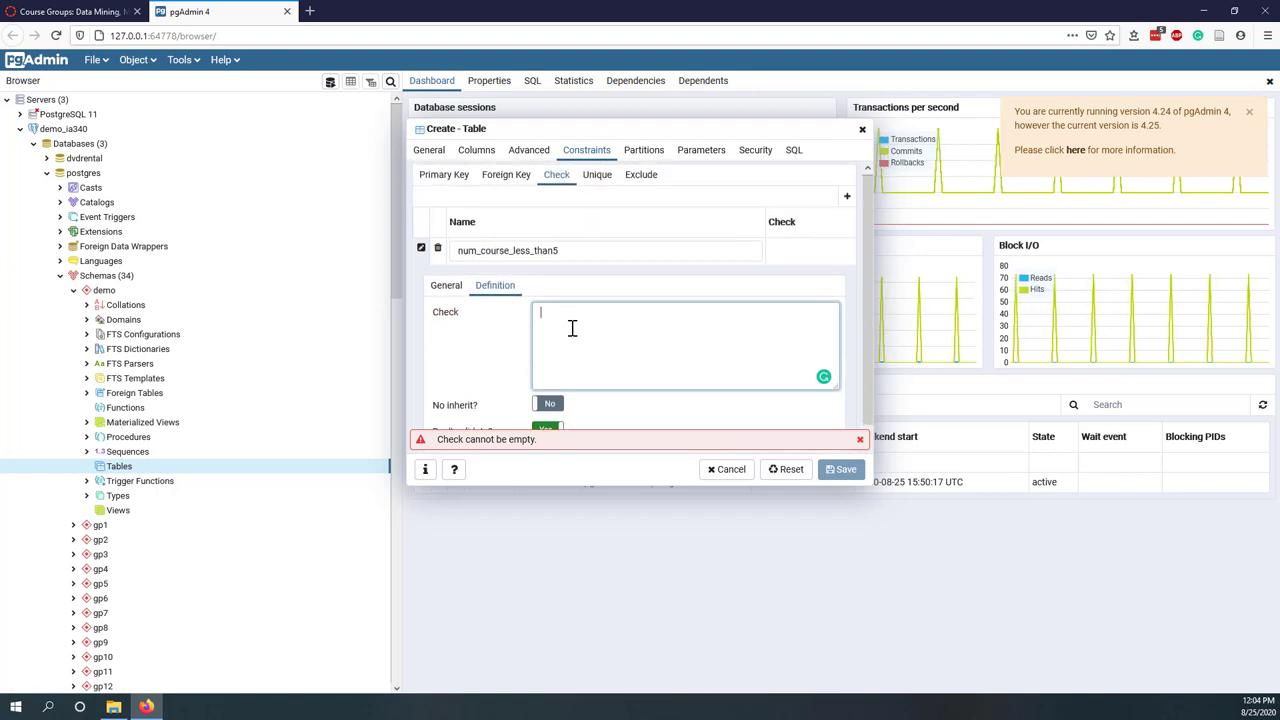
pyautogui.write('num_course')
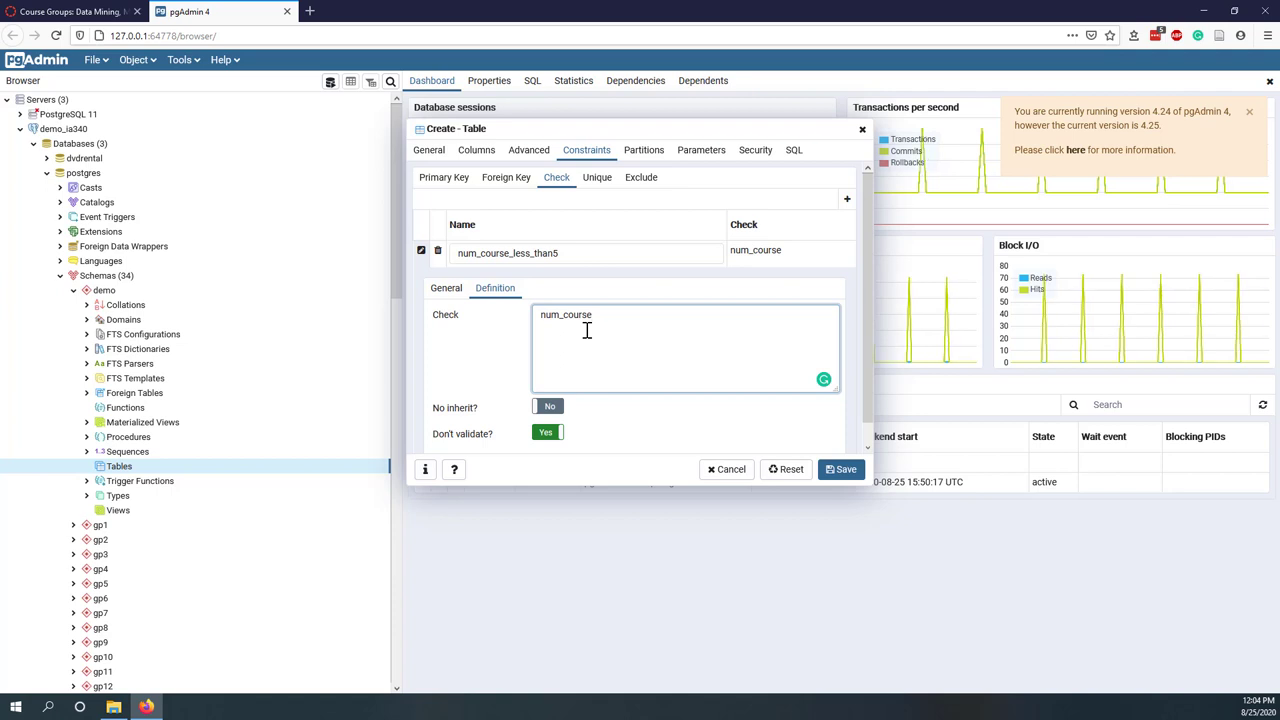
pyautogui.write('s')
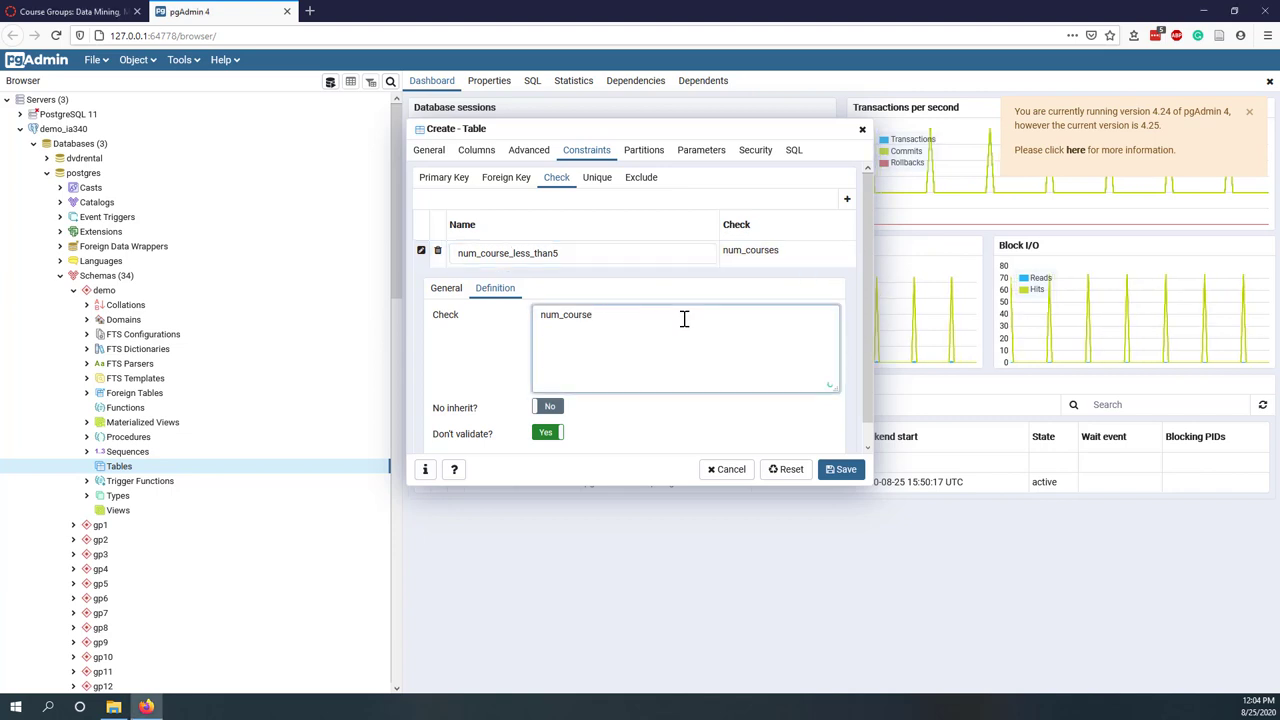
pyautogui.write('  <')
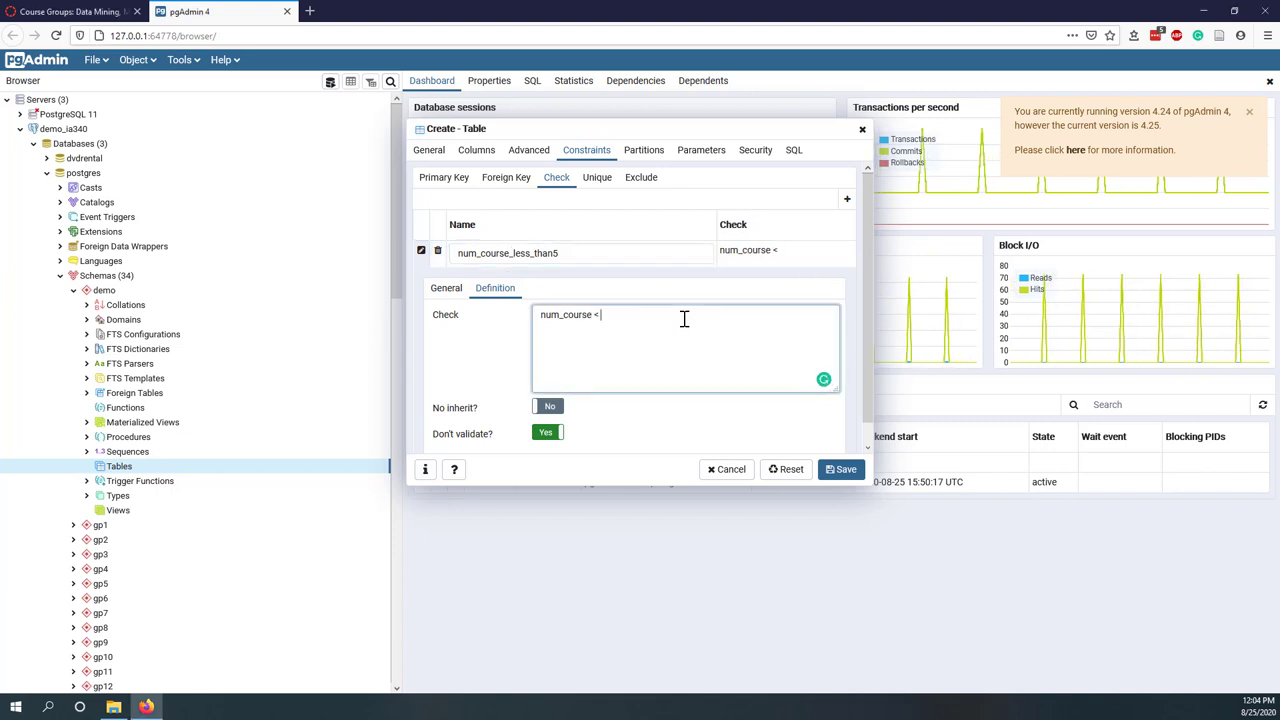
pyautogui.write(' 5')
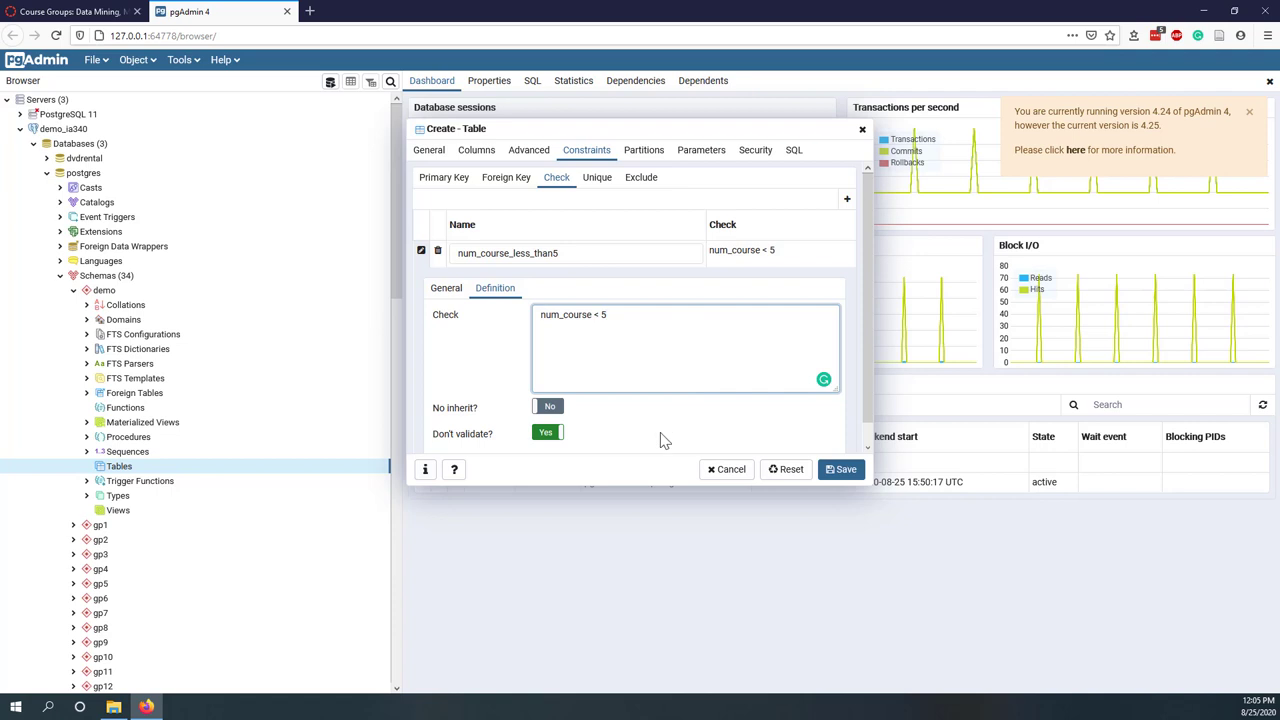
pyautogui.click(660, 440)
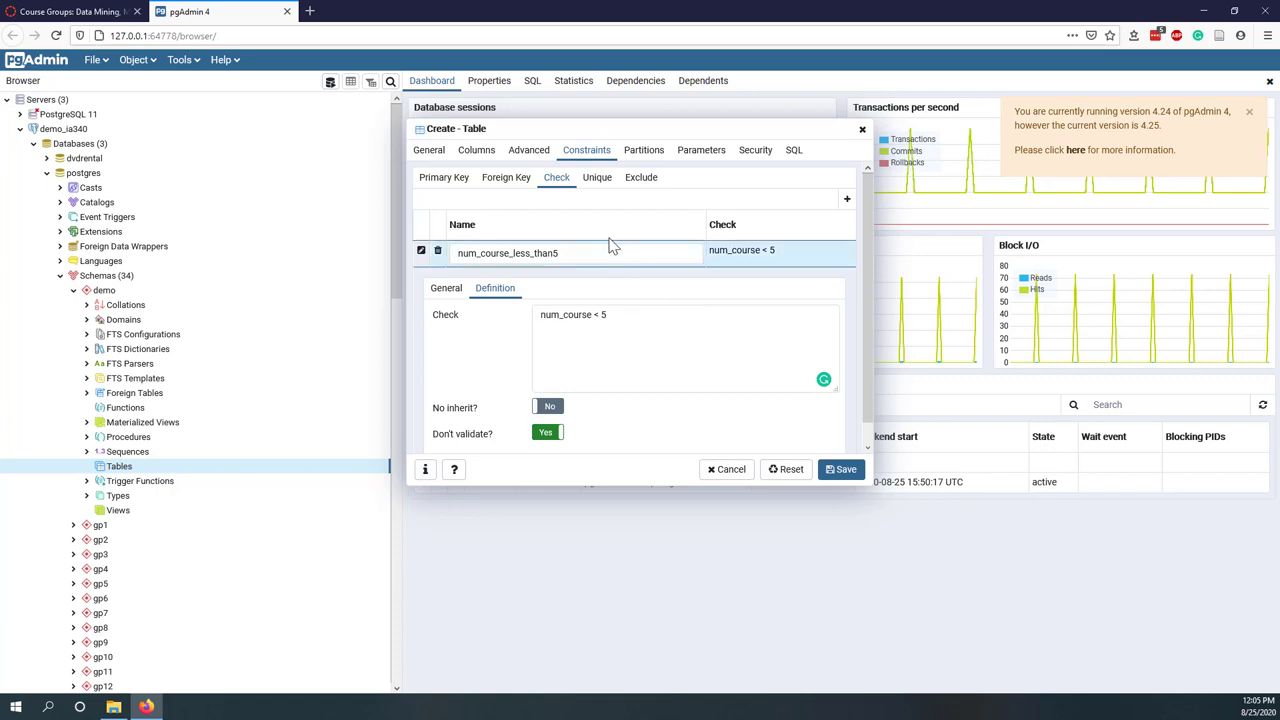
# Review the table's partition, parameter and security settings and its generated SQL, and save the new teacher table.
pyautogui.click(645, 158)
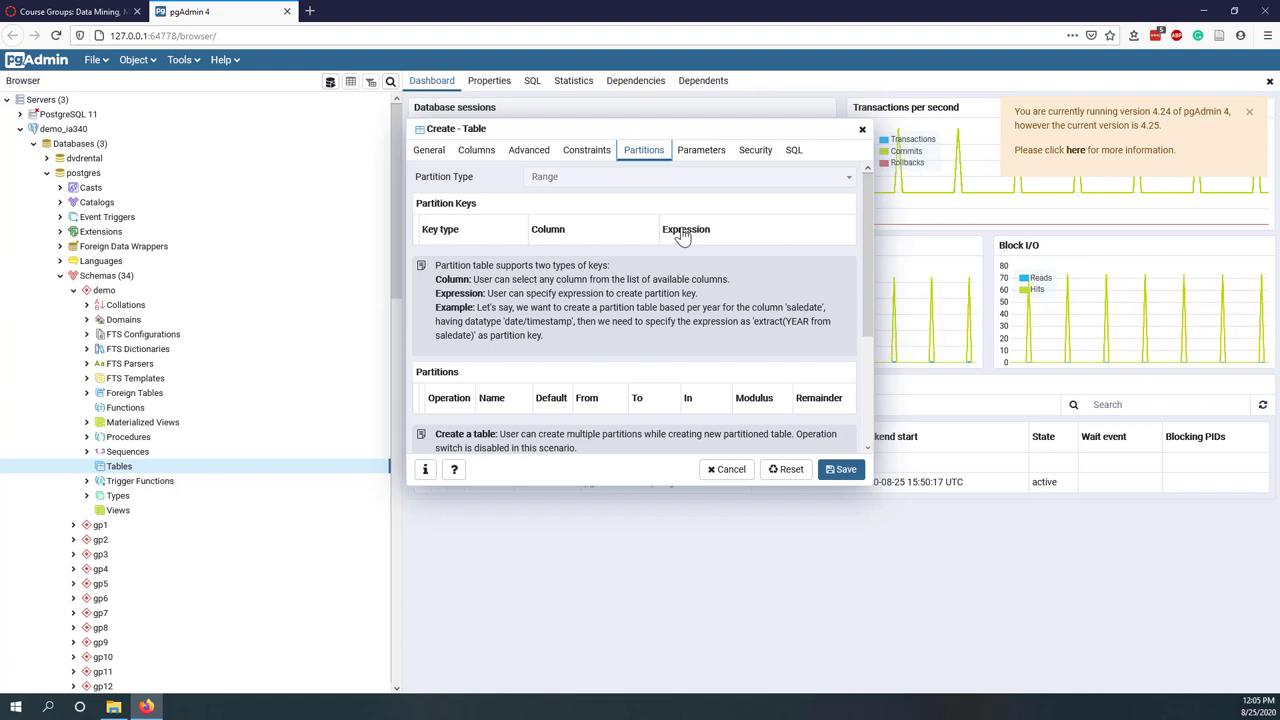
pyautogui.click(700, 152)
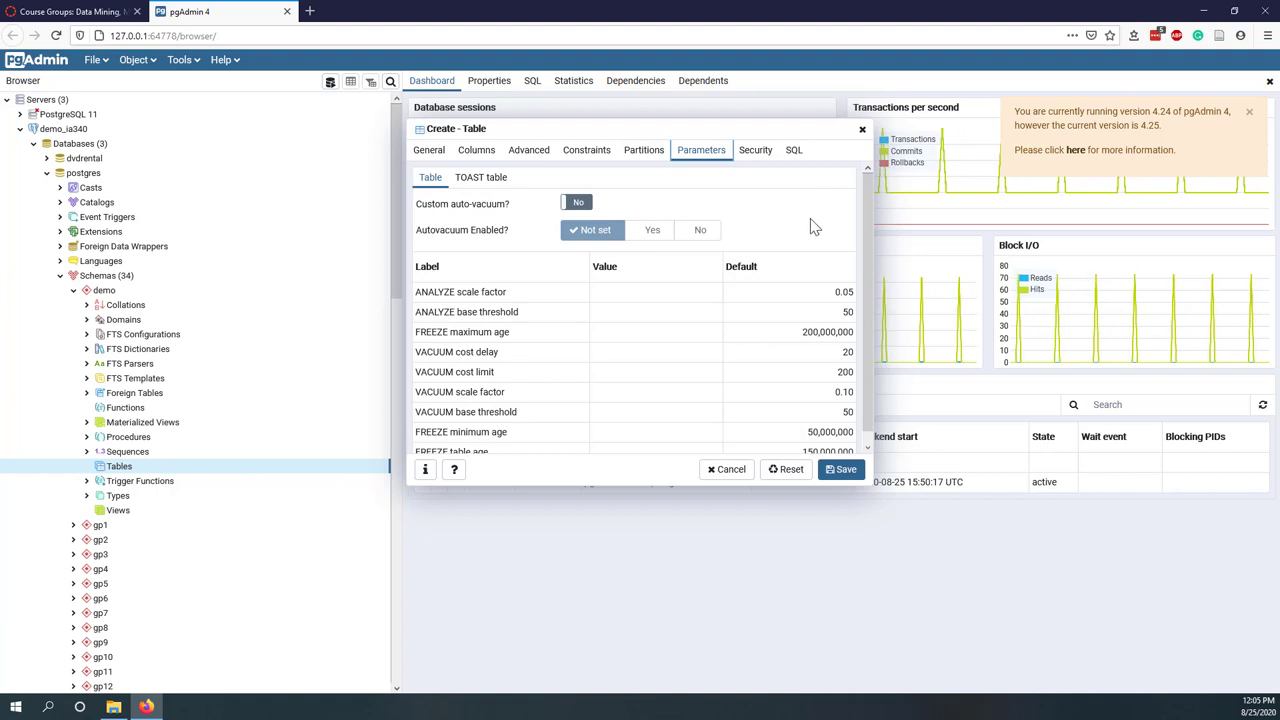
pyautogui.click(757, 163)
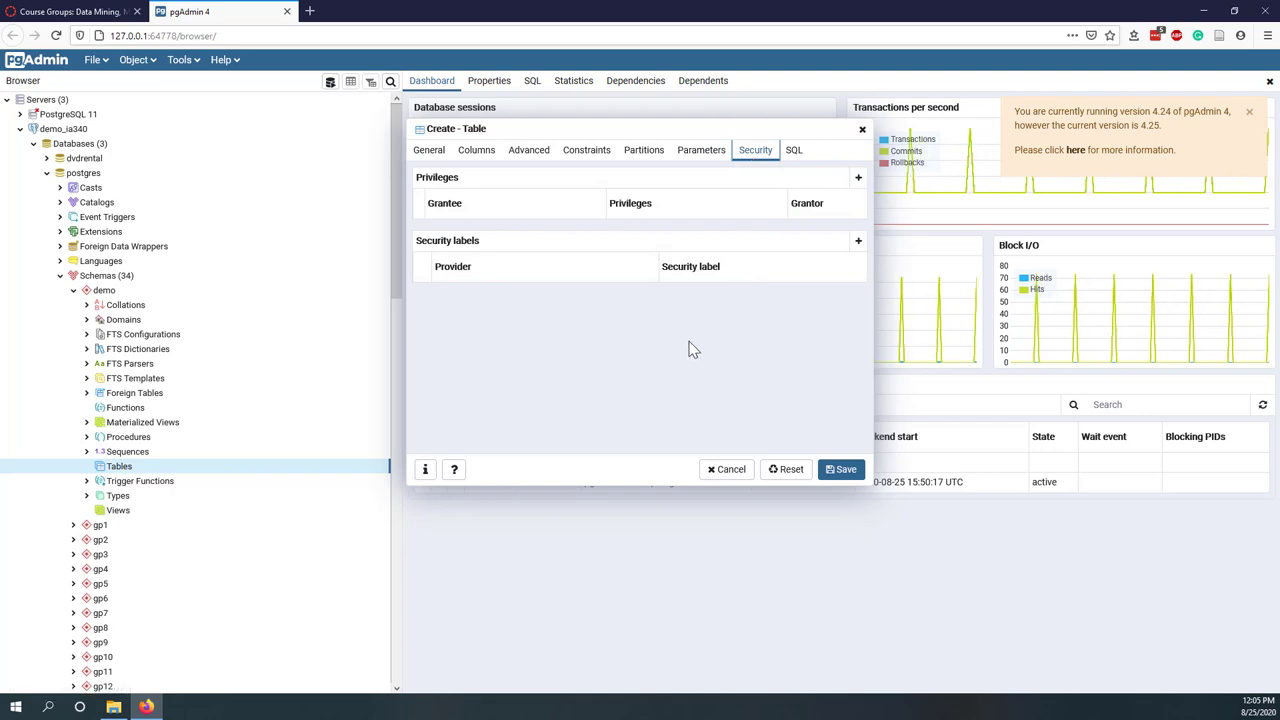
pyautogui.click(797, 159)
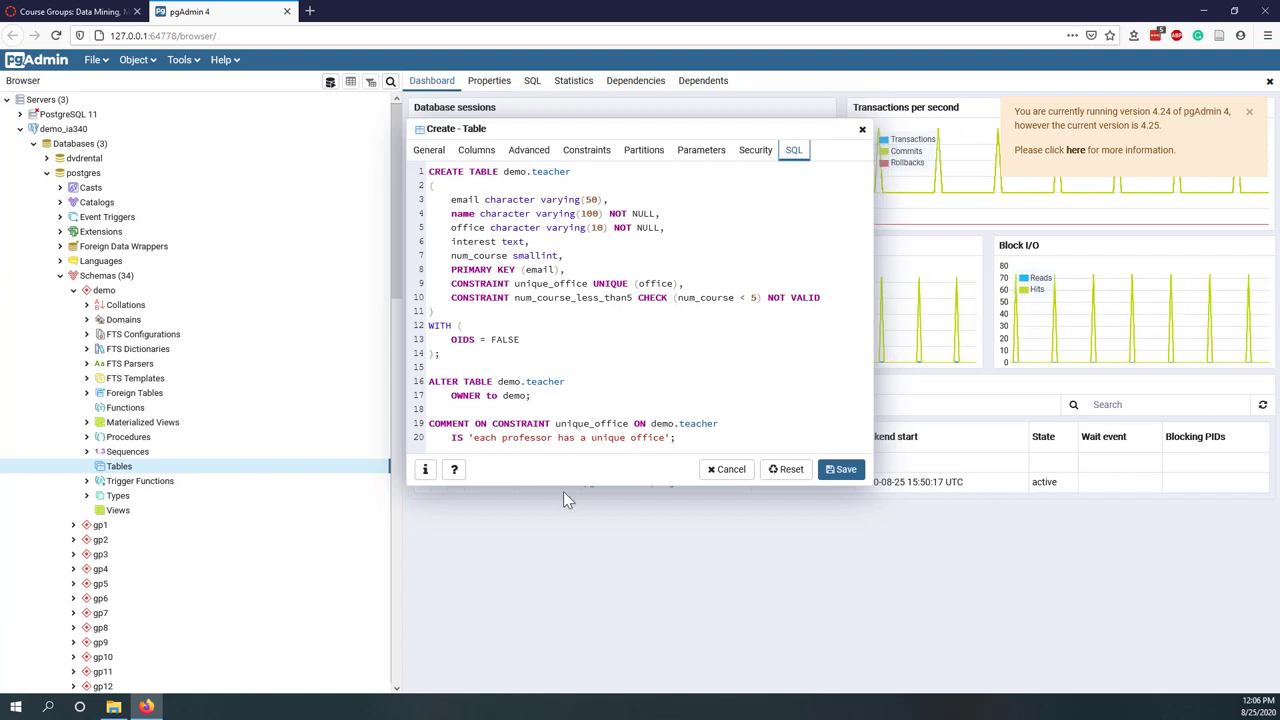
pyautogui.click(845, 470)
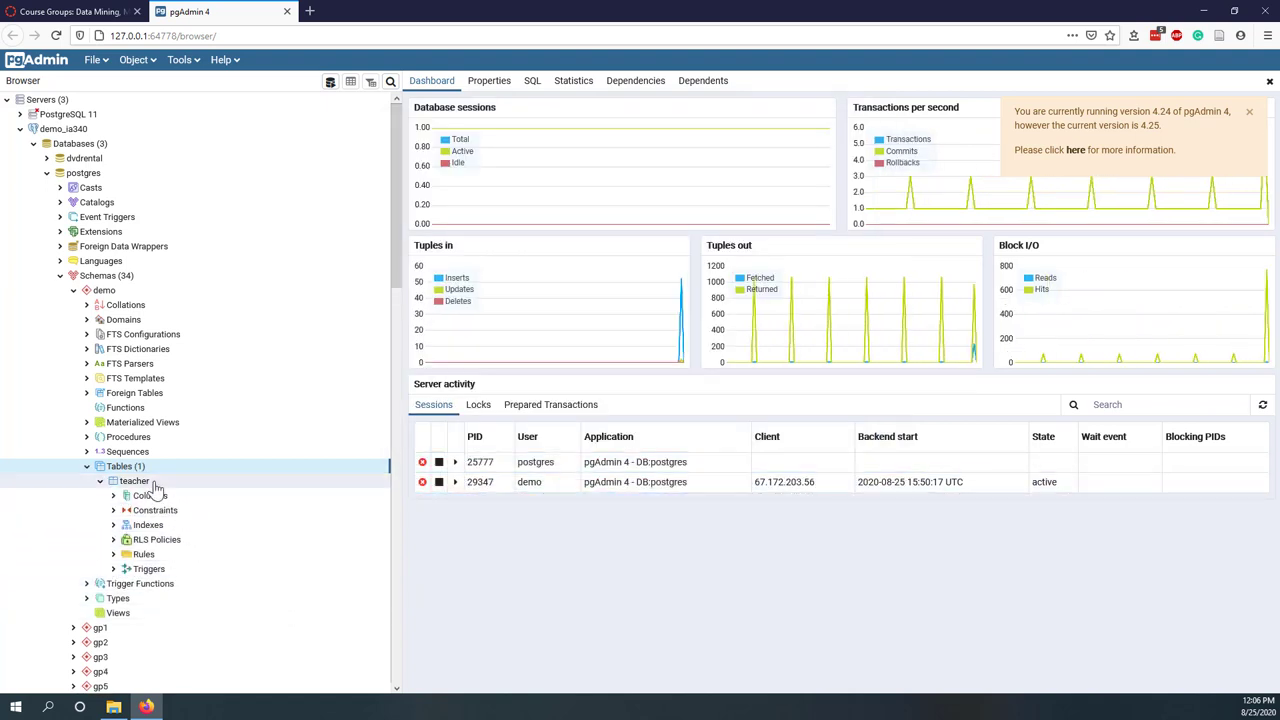
# Examine the columns, constraints and indexes of the teacher table in the demo schema.
pyautogui.click(155, 485)
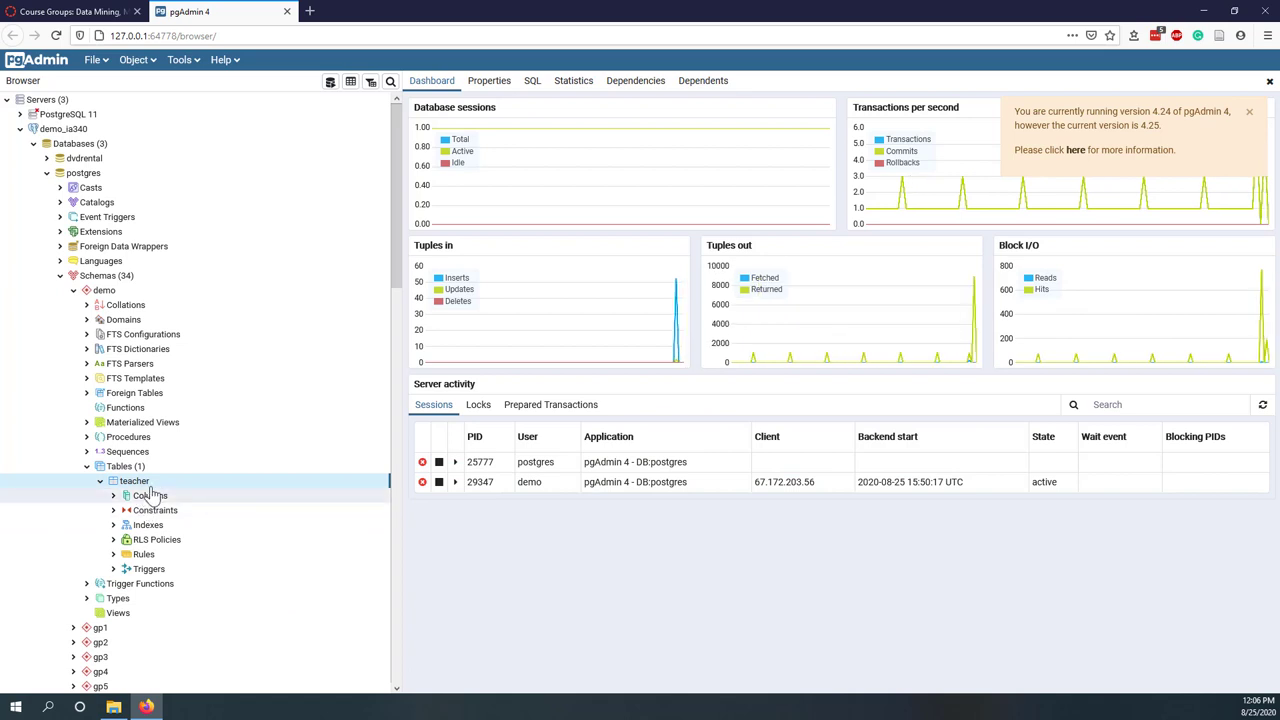
pyautogui.click(123, 497)
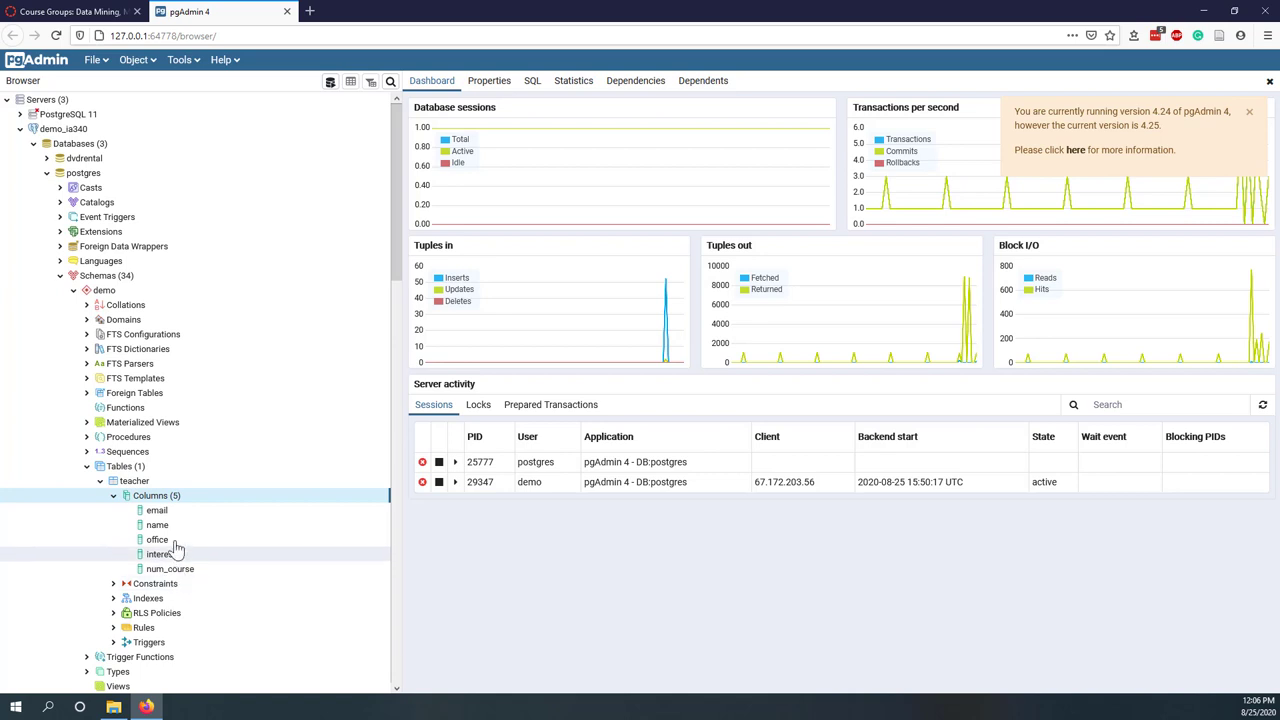
pyautogui.scroll(-1, 193, 518)
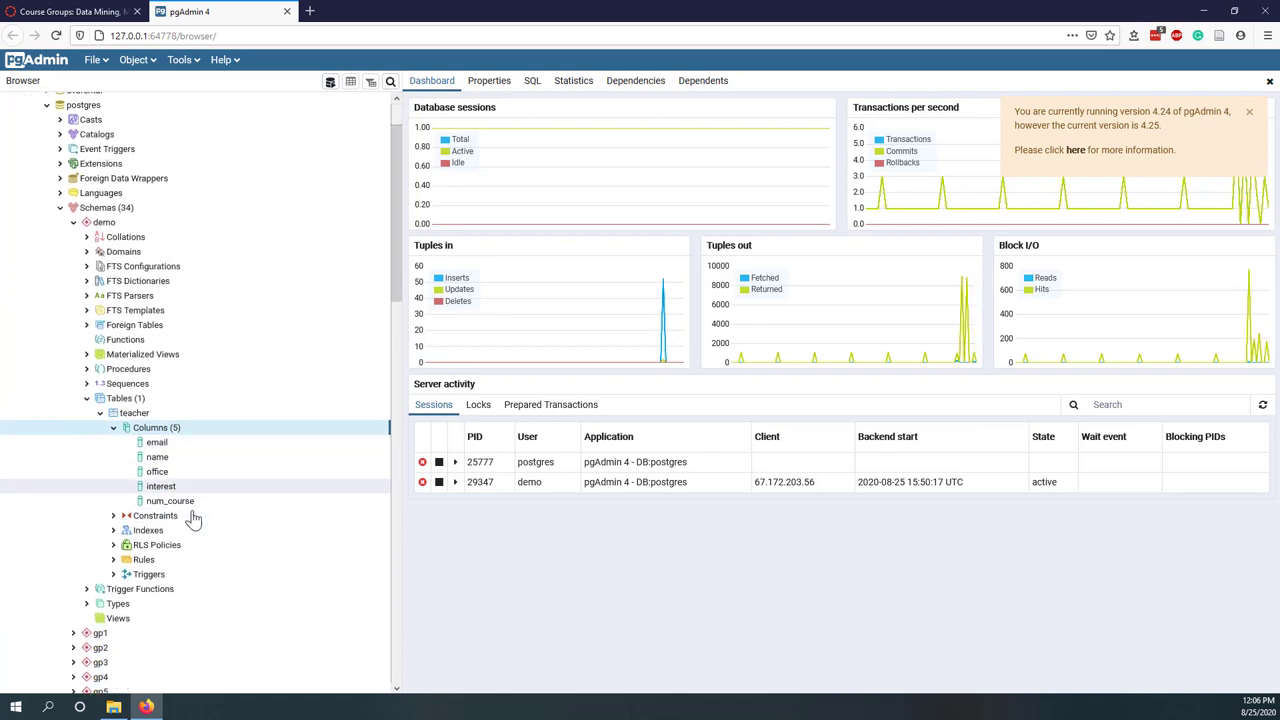
pyautogui.click(113, 516)
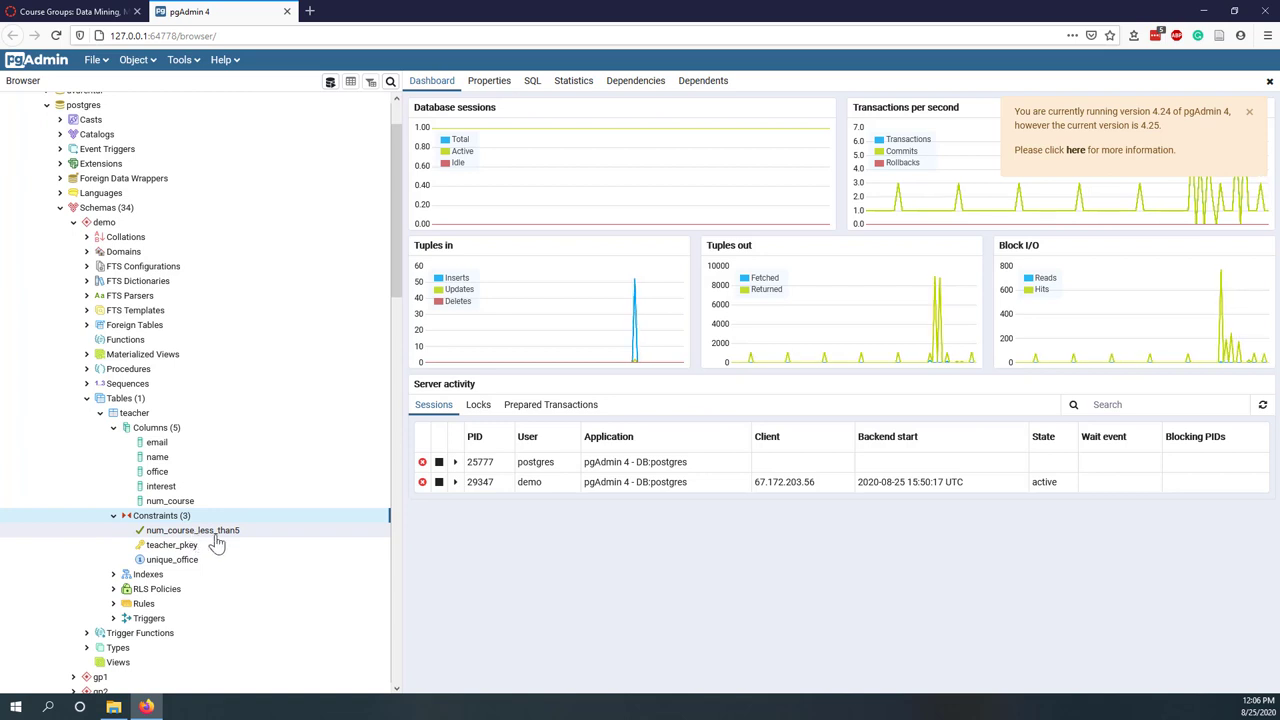
pyautogui.click(113, 581)
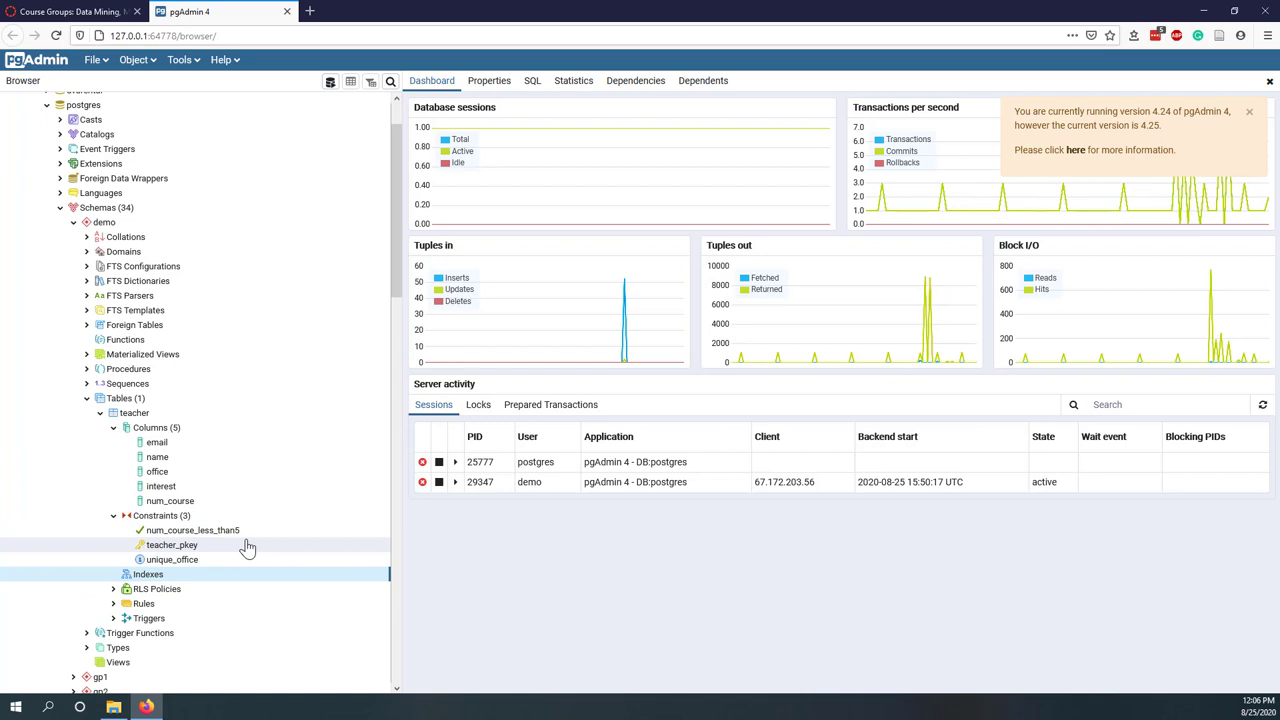
pyautogui.scroll(-1, 247, 548)
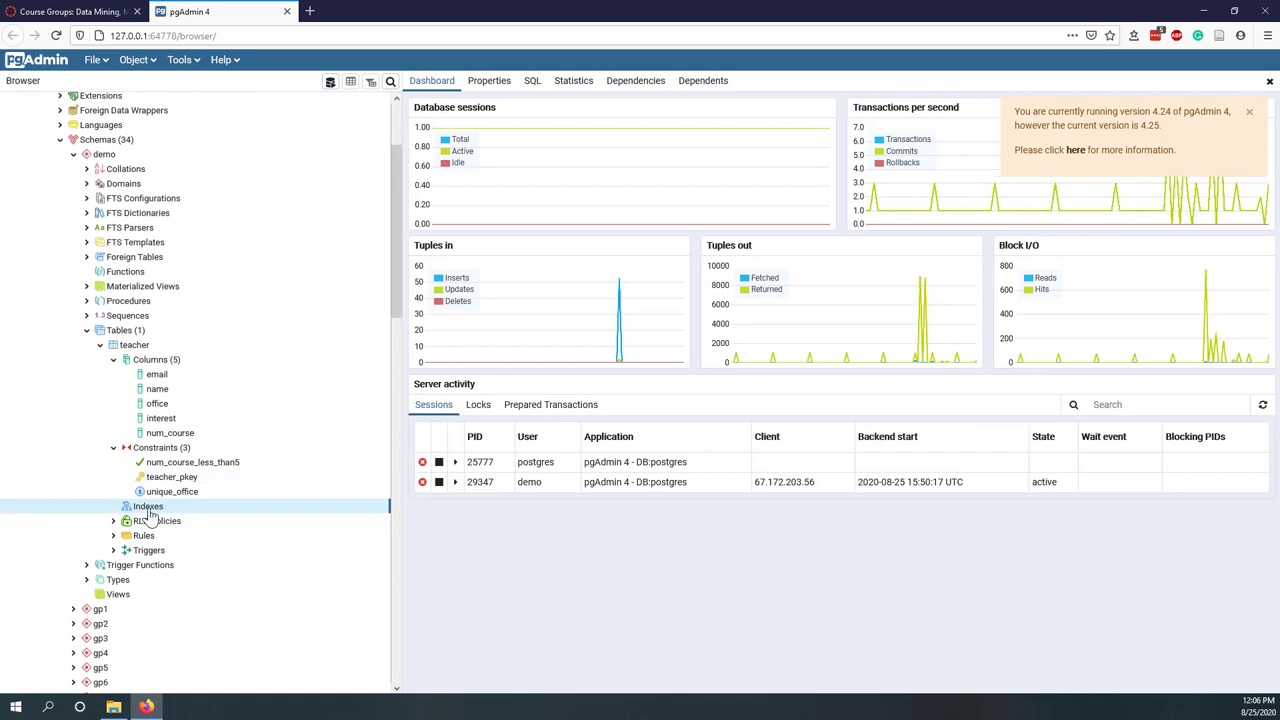